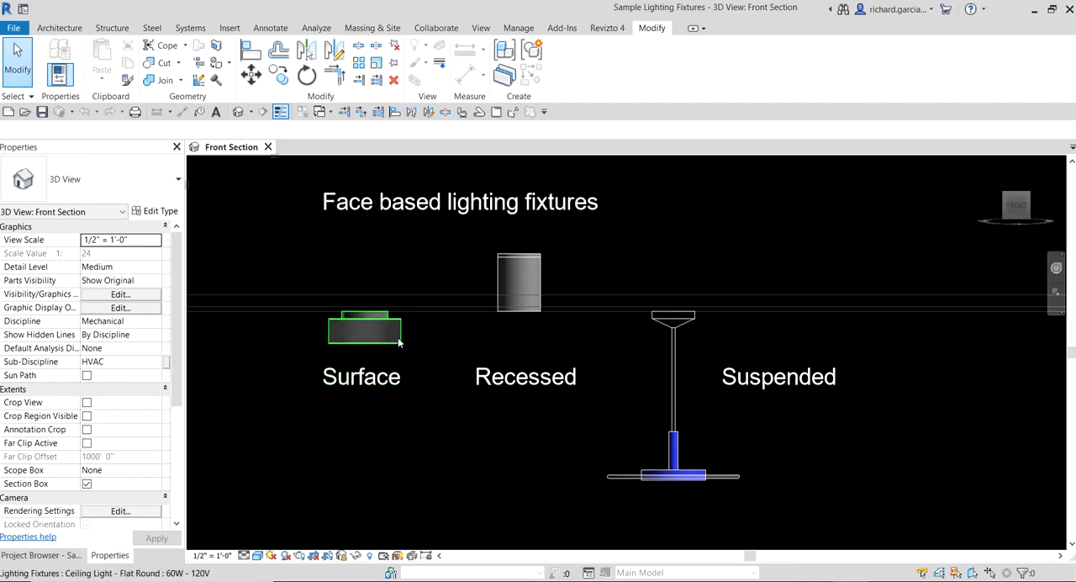
- Open the family of the surface-mounted Ceiling Light - Flat Round fixture for editing
left_click(542, 273)
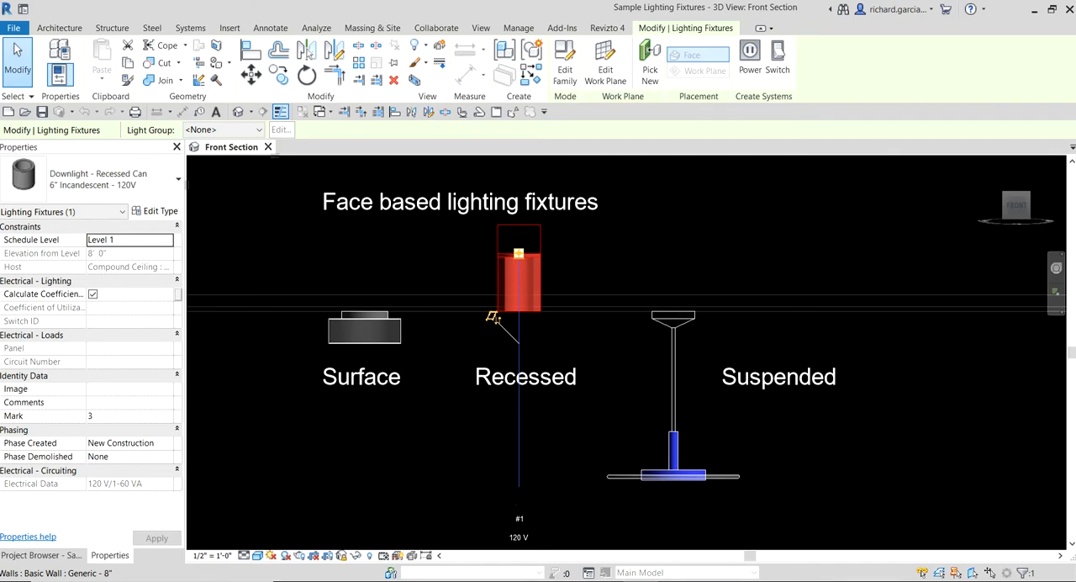
left_click(399, 343)
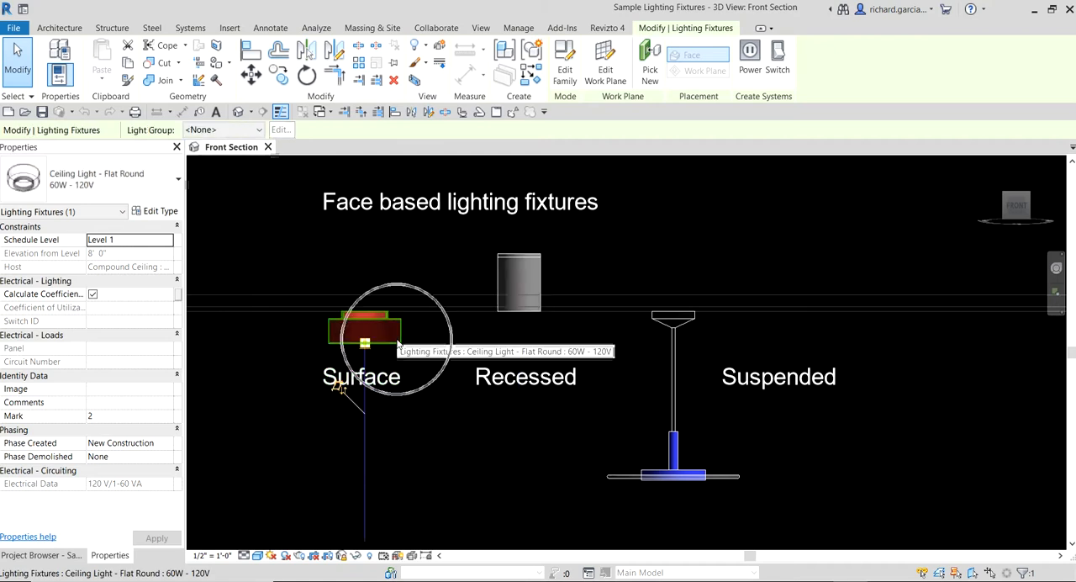
left_click(564, 76)
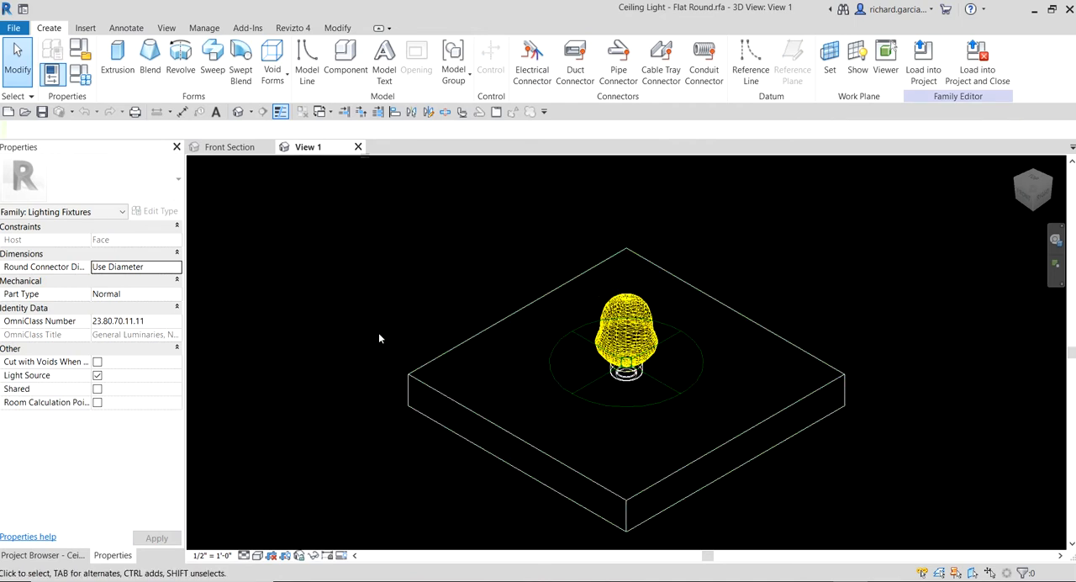
- Examine the photometric properties of the light source in the ceiling light family
left_click(57, 554)
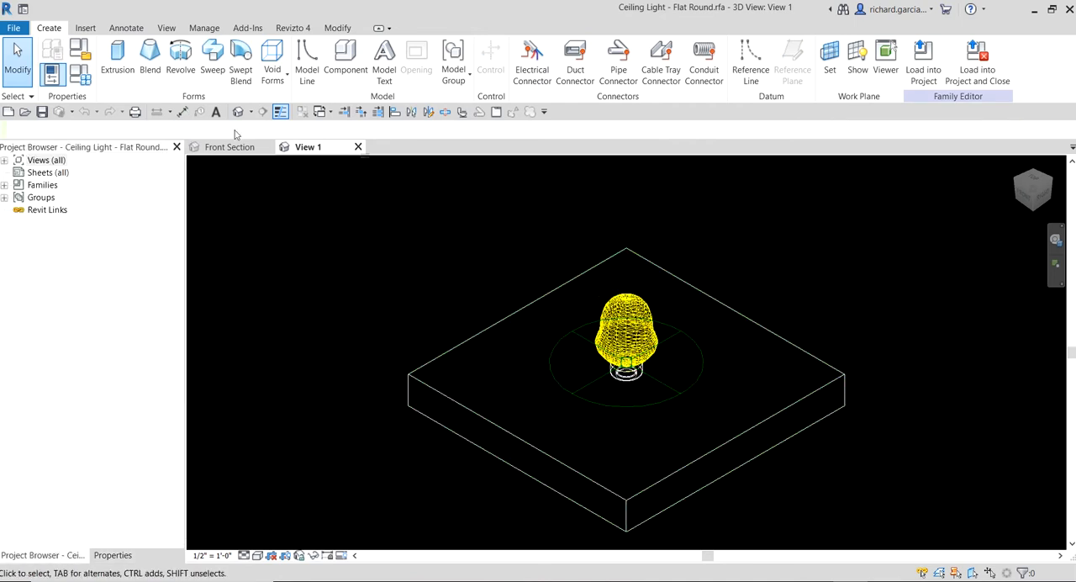
left_click(635, 324)
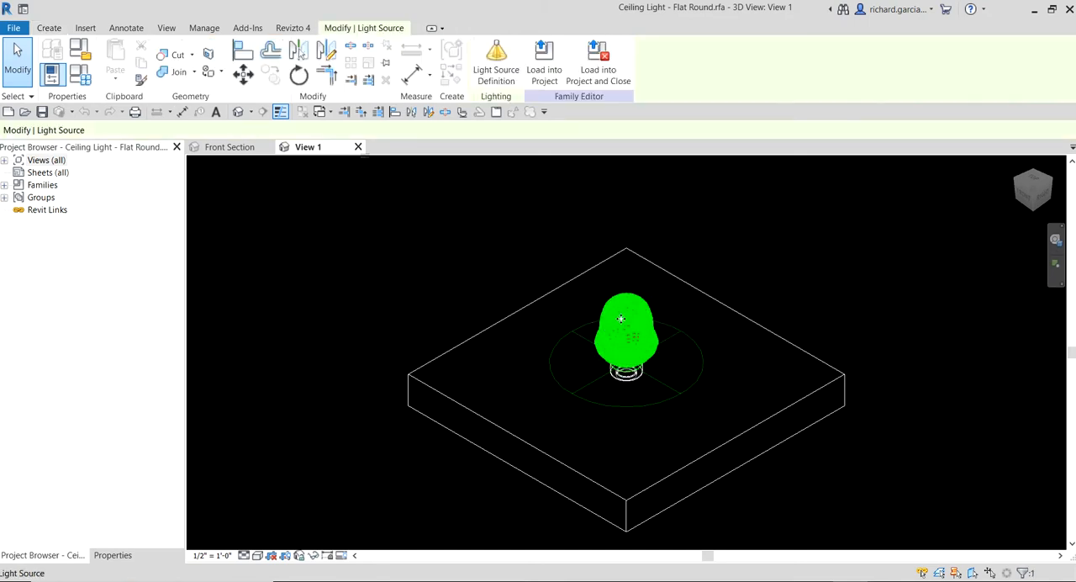
left_click(111, 555)
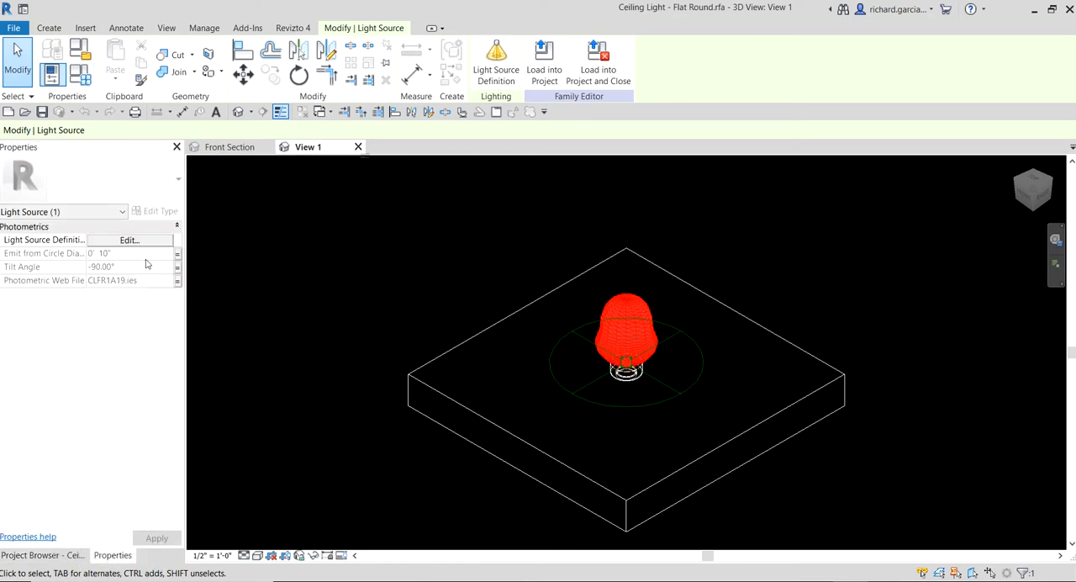
key("ctrl")
left_click(451, 252)
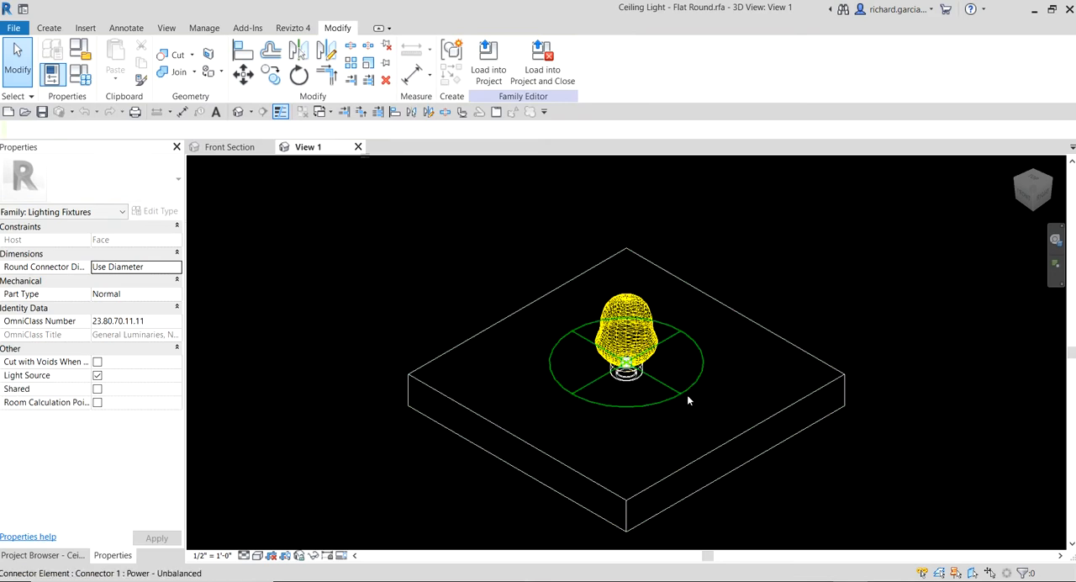
- Inspect the electrical load properties of the fixture's power connector
middle_click_drag(689, 398, 695, 334, "shift")
key("ctrl")
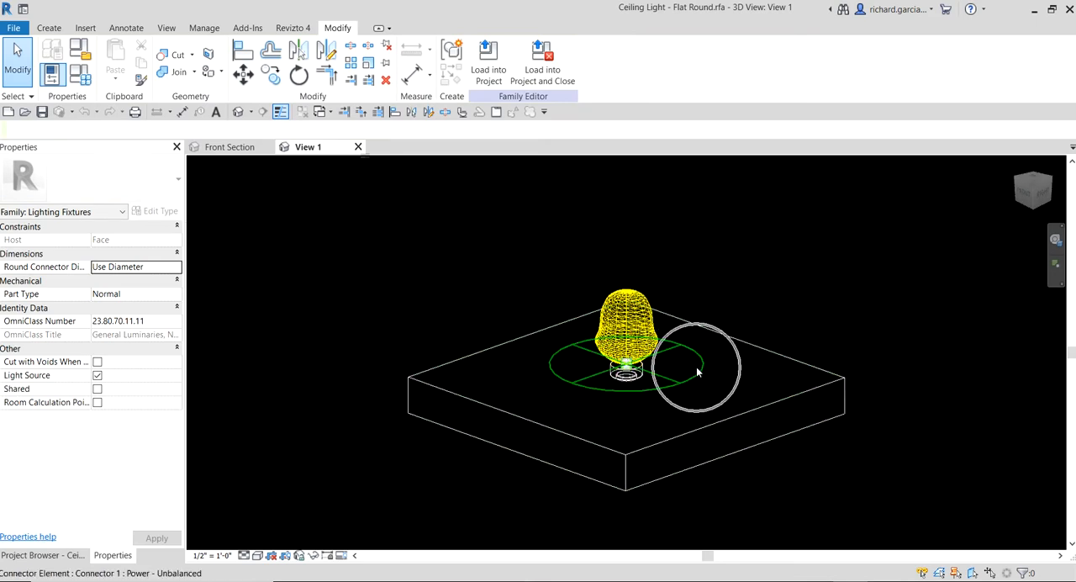
left_click(697, 368)
scroll(696, 368, "up", 5)
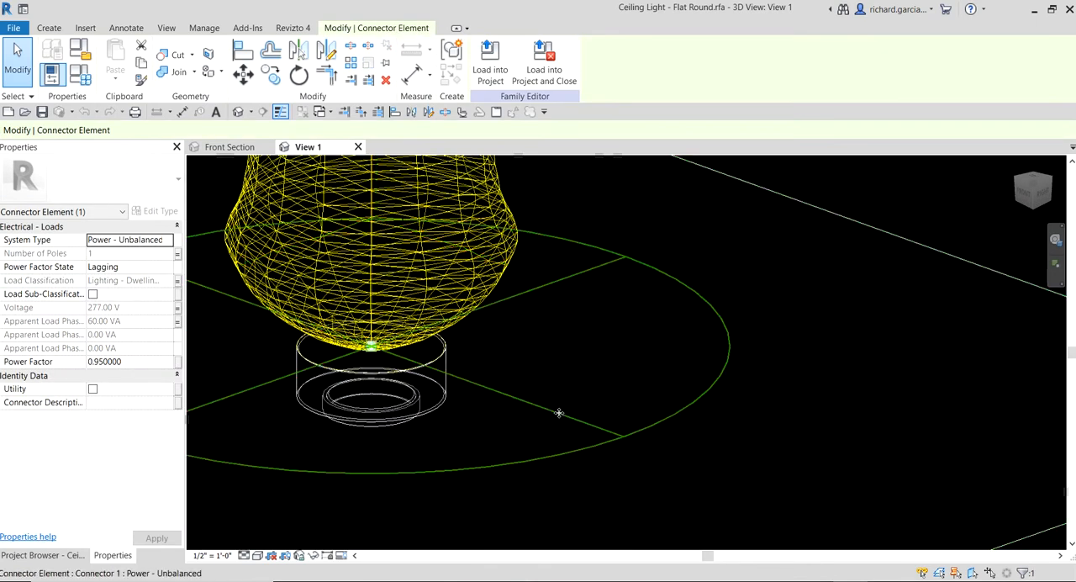
middle_click_drag(557, 413, 704, 423)
middle_click_drag(627, 435, 729, 401)
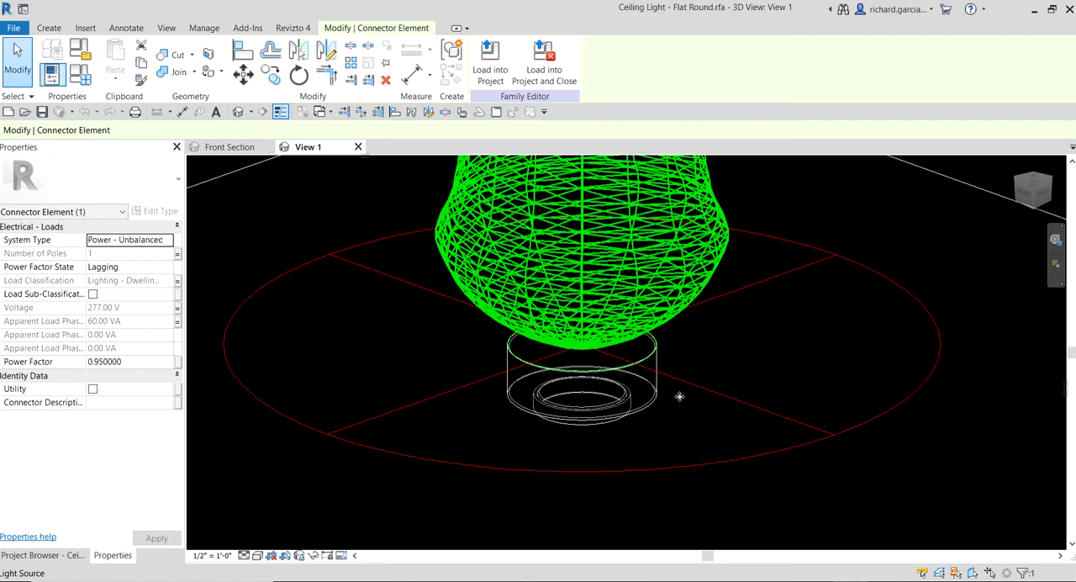
- Inspect the properties of the revolved diffuser below the light source
left_click(651, 407)
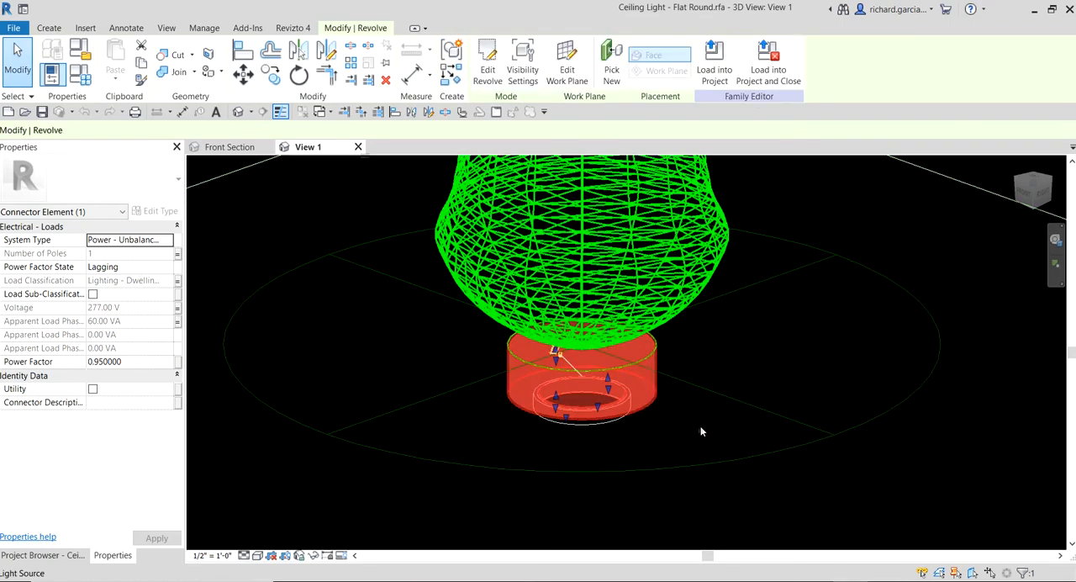
middle_click_drag(701, 432, 684, 355, "shift")
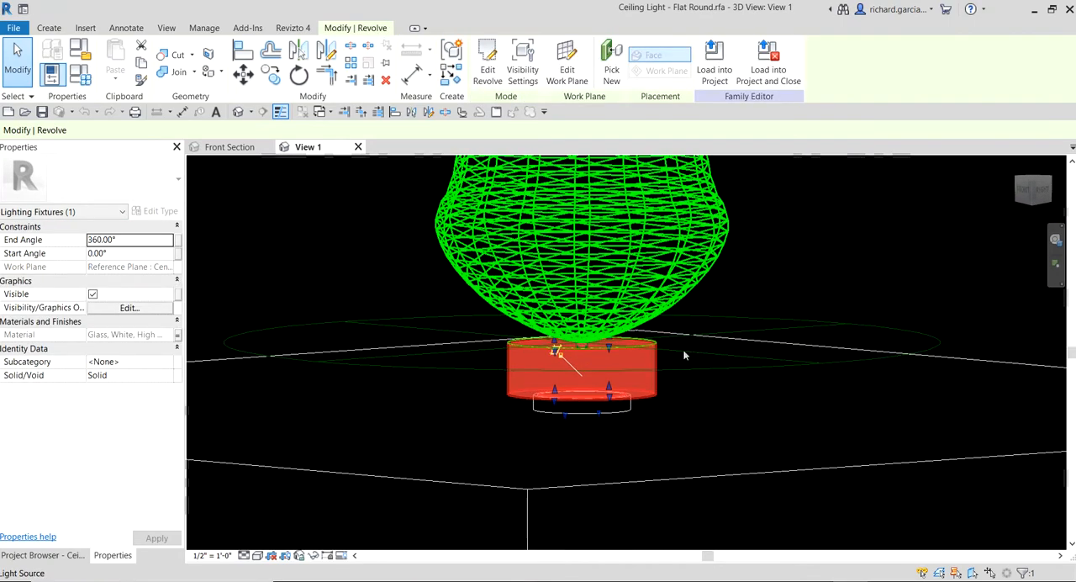
left_click(651, 389)
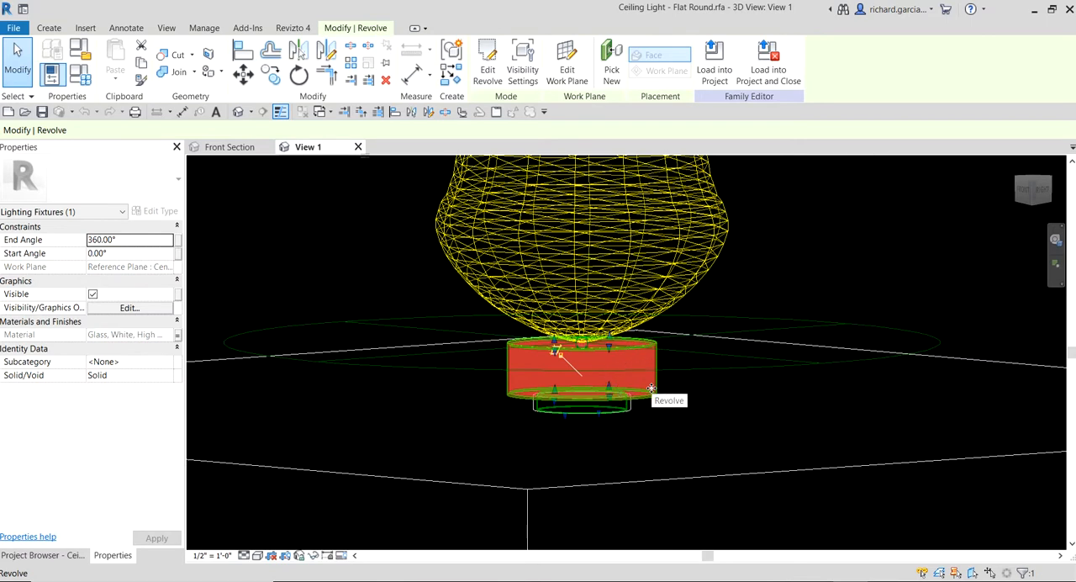
left_click(651, 388)
scroll(647, 391, "up", 3)
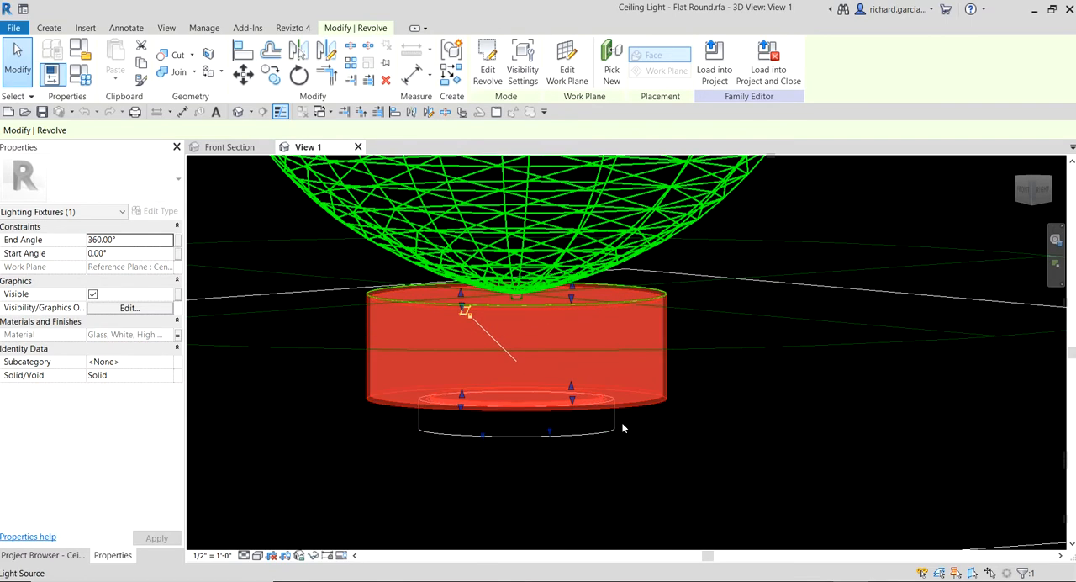
- Inspect the properties of the small extrusion that forms the fixture's light box
left_click(619, 429)
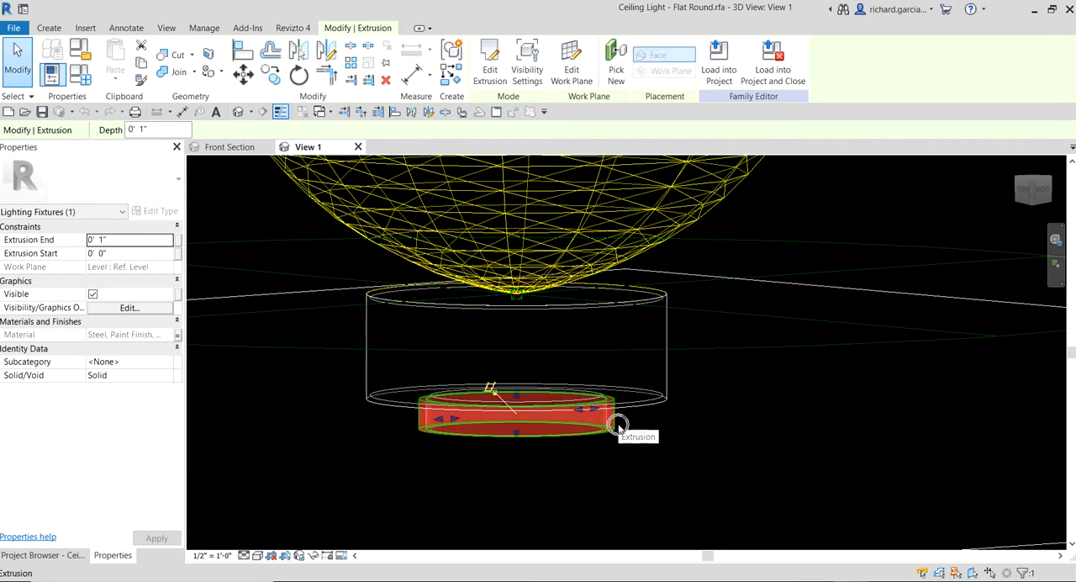
left_click(619, 429)
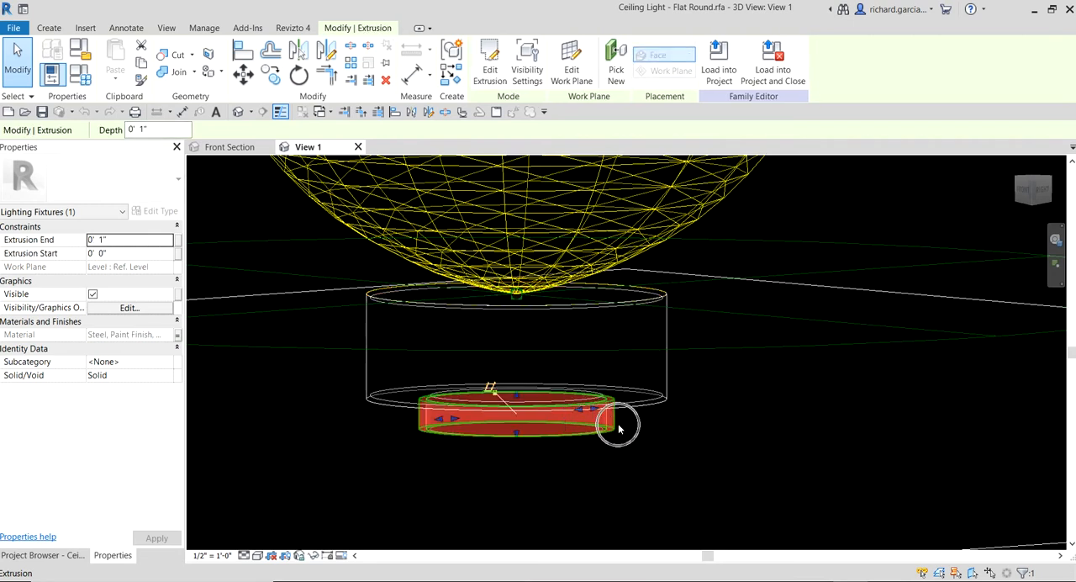
left_click(492, 75)
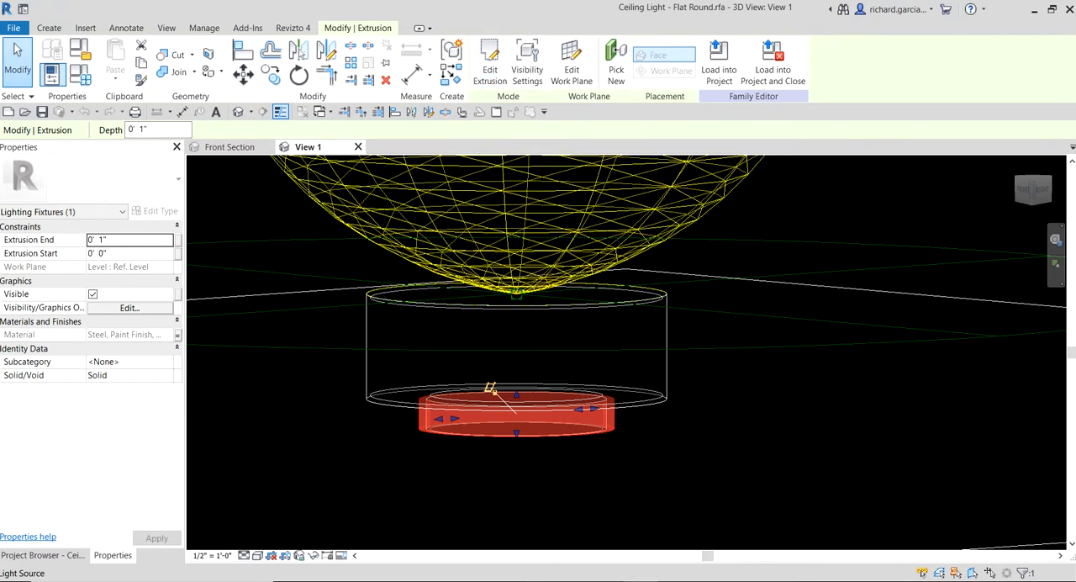
- Display the whole family in a shaded visual style and examine the square host extrusion that represents the ceiling face
scroll(720, 420, "down", 4)
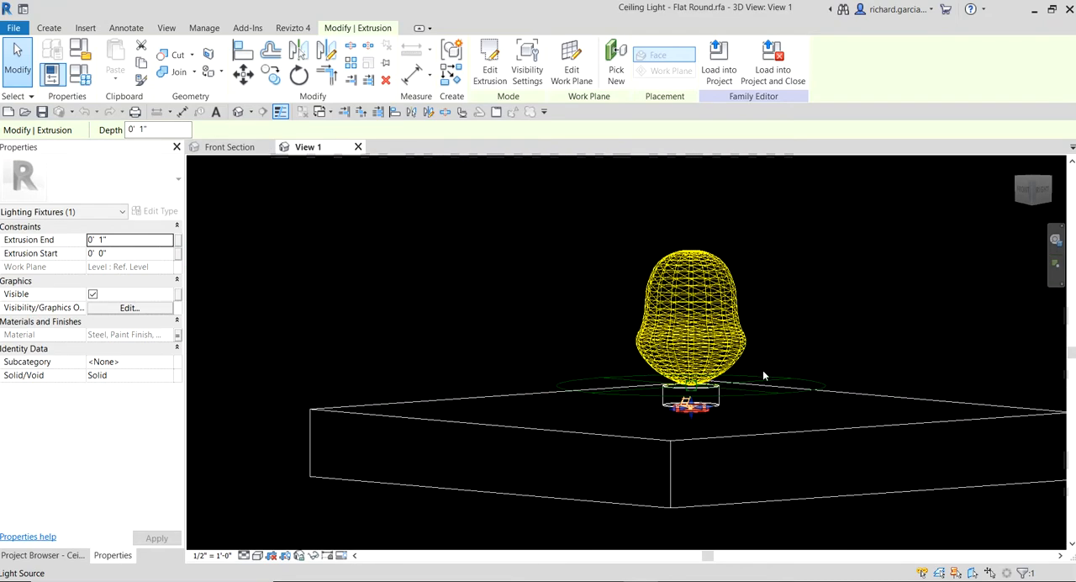
middle_click_drag(770, 485, 695, 354, "shift")
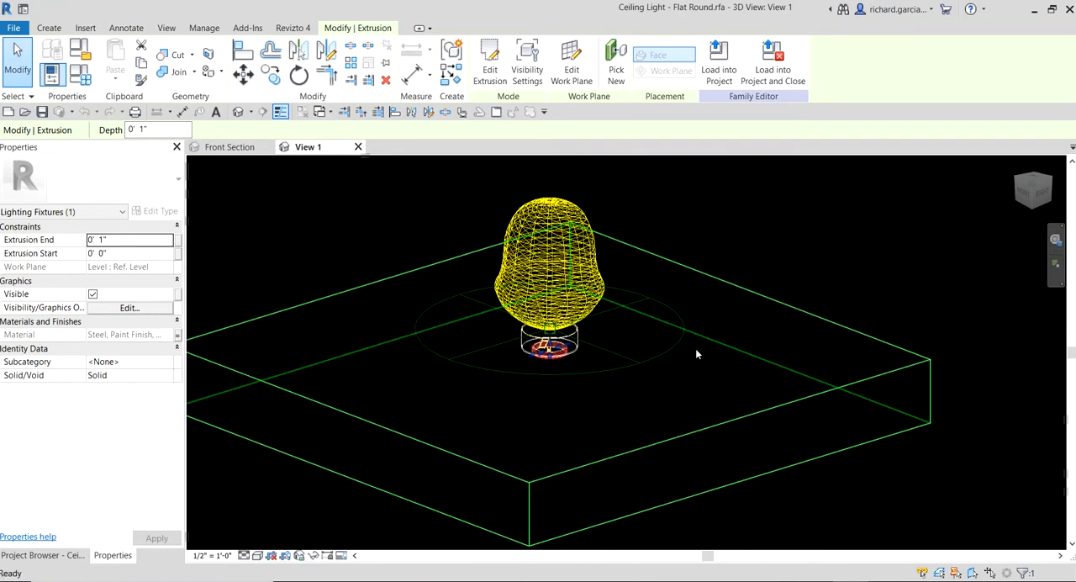
mouse_move(780, 262)
middle_mouse_down("shift")
mouse_move(792, 286)
mouse_move(700, 379)
middle_mouse_up("shift")
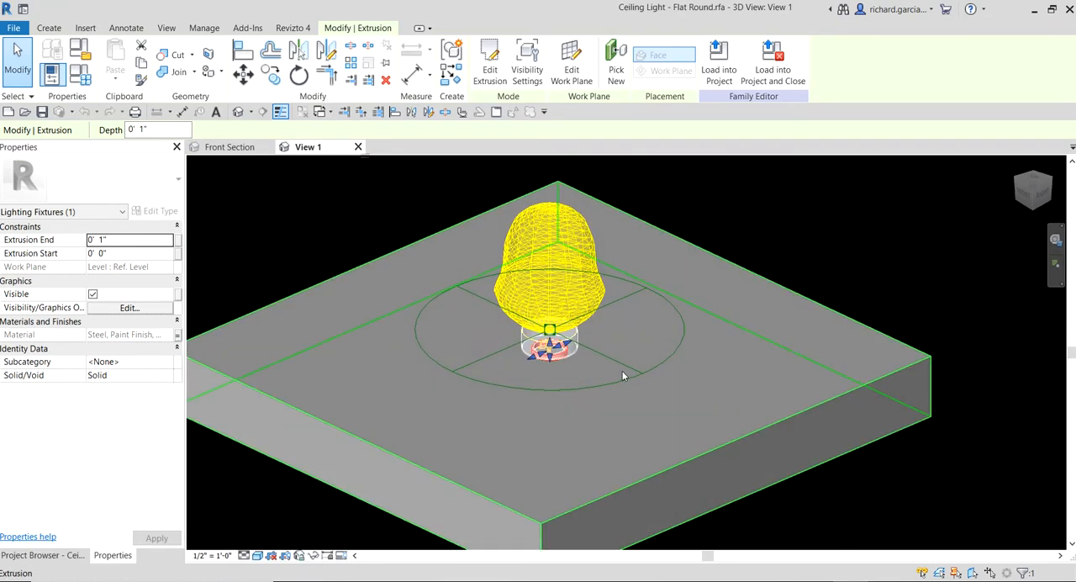
middle_click_drag(623, 375, 709, 328, "shift")
left_click(947, 476)
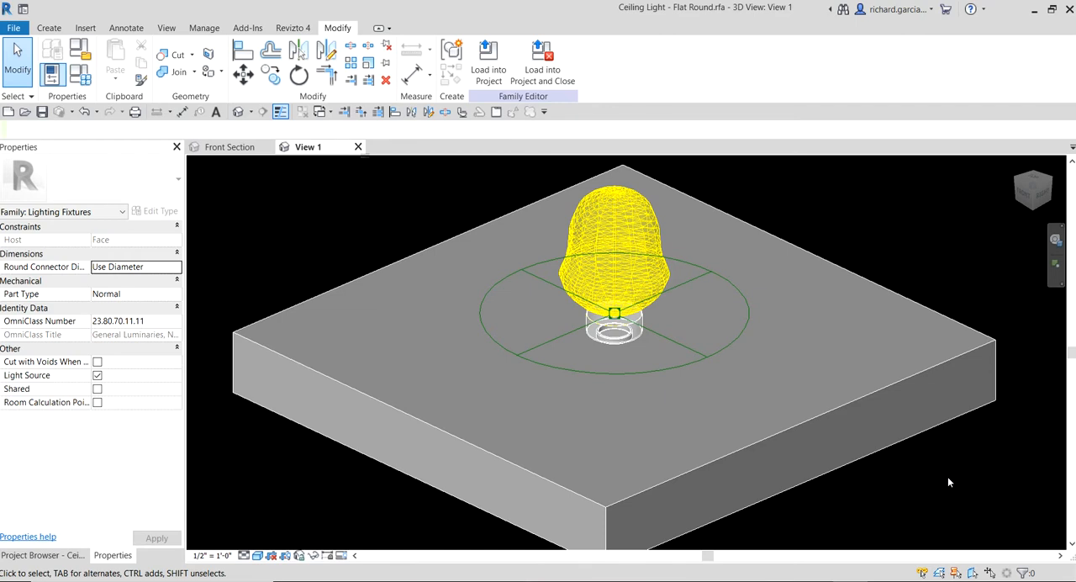
left_click(829, 409)
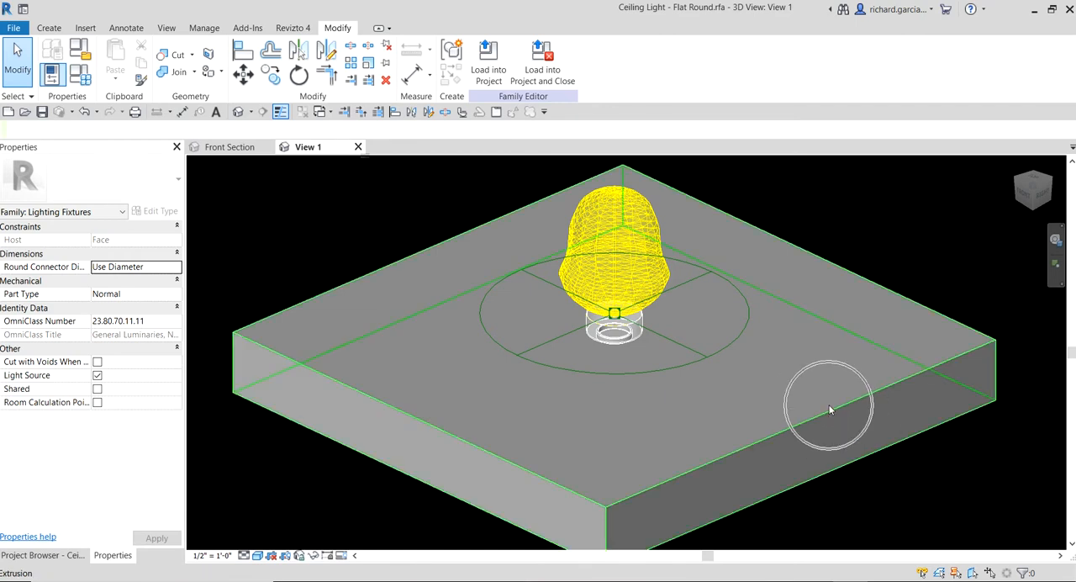
left_click(829, 409)
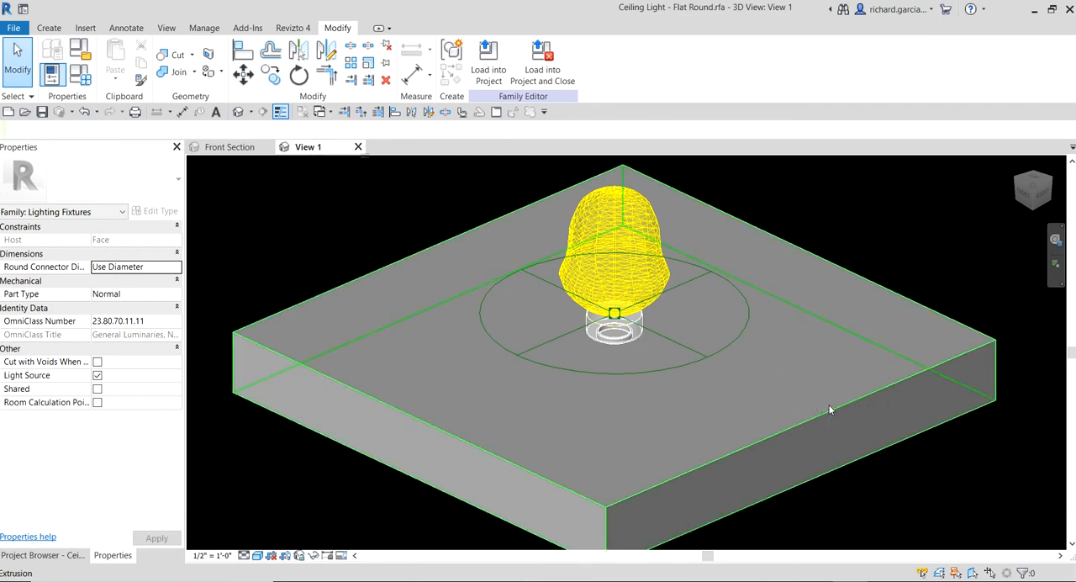
left_click(828, 409)
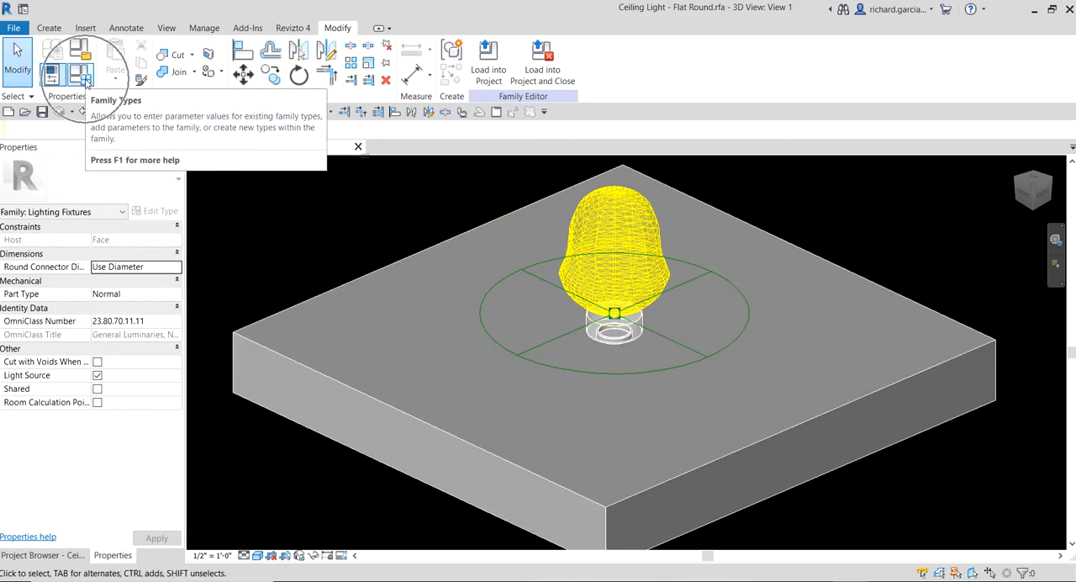
- Open the load classification settings from the family type parameters of the 60W - 277V type
left_click(81, 74)
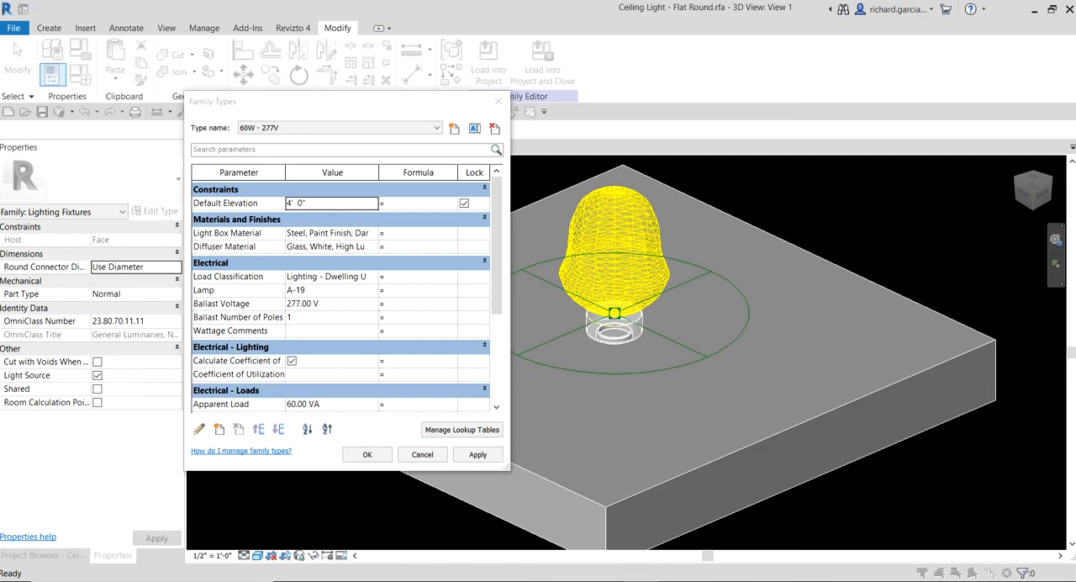
left_click(252, 280)
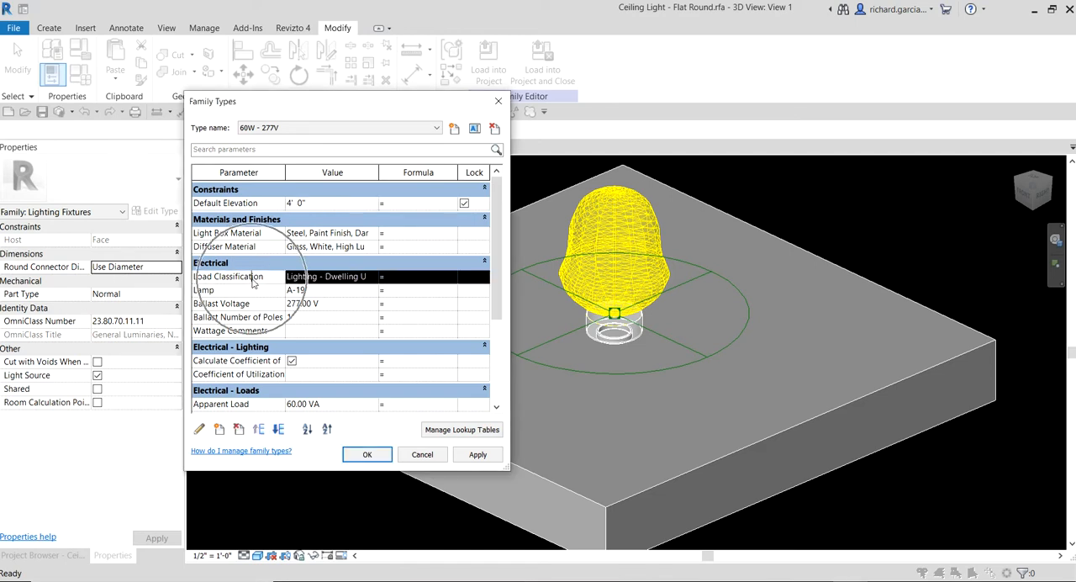
left_click(341, 280)
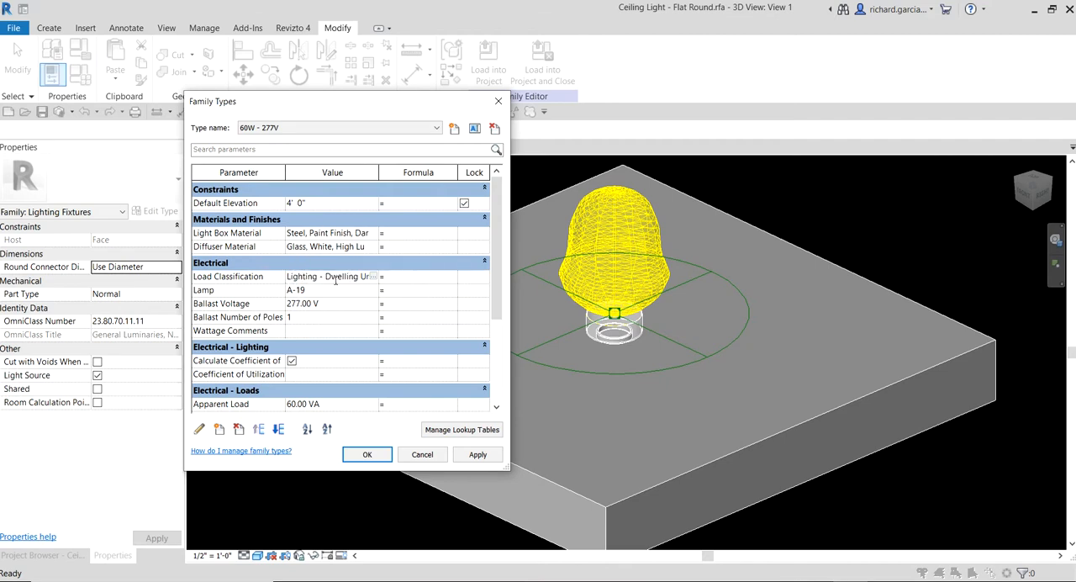
left_click(374, 278)
left_click(374, 278)
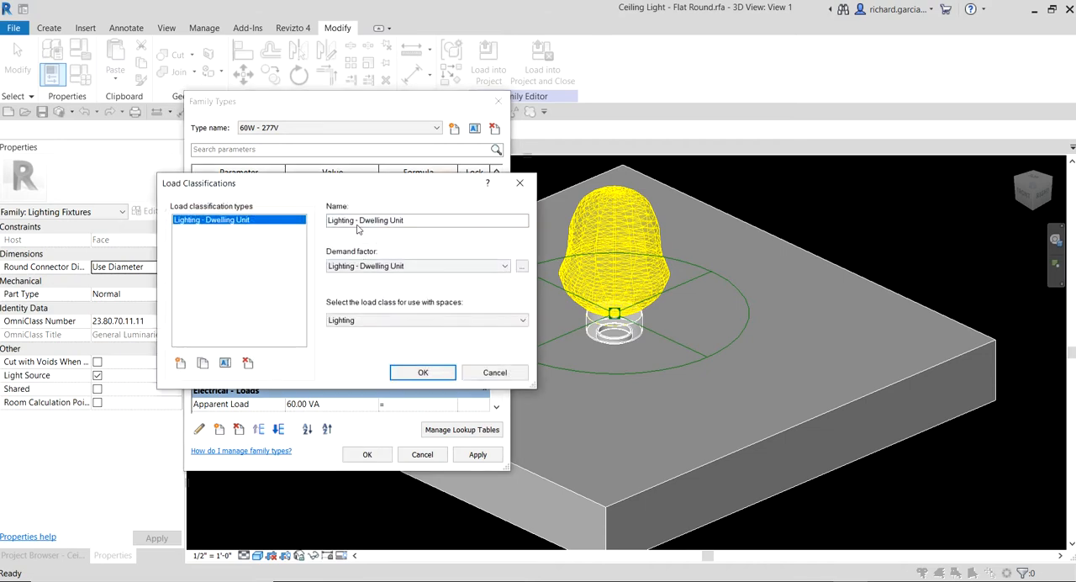
- Review the load classification's name, demand factor and load class for spaces, and close the family type settings
left_click(360, 225)
left_click(366, 265)
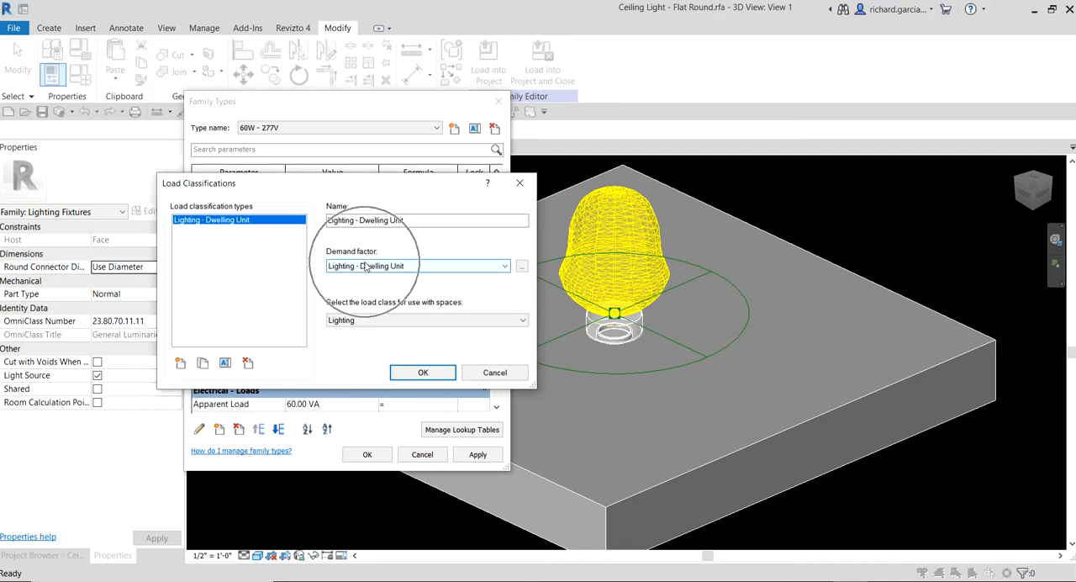
left_click(359, 324)
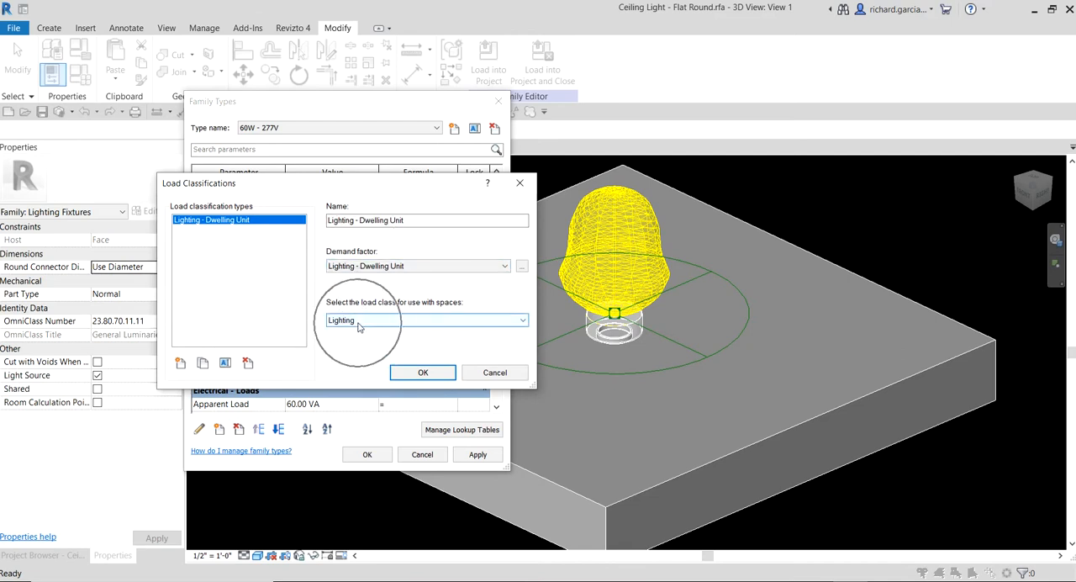
key("ctrl")
key("ctrl")
left_click(423, 373)
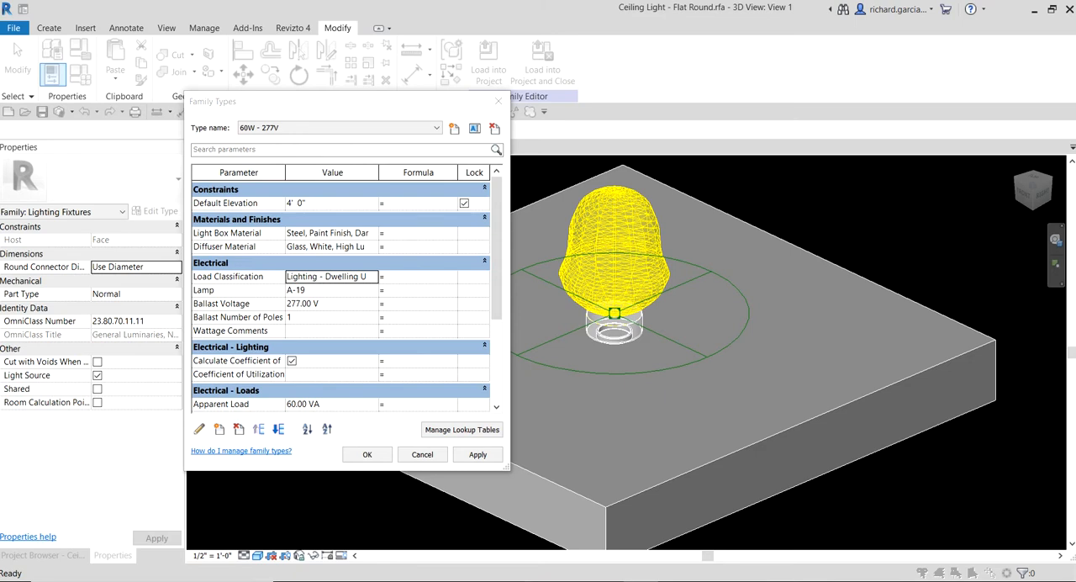
left_click(498, 101)
- Return to the sample project's Front Section view, start a new family and browse to the English_I template folder
left_click(240, 149)
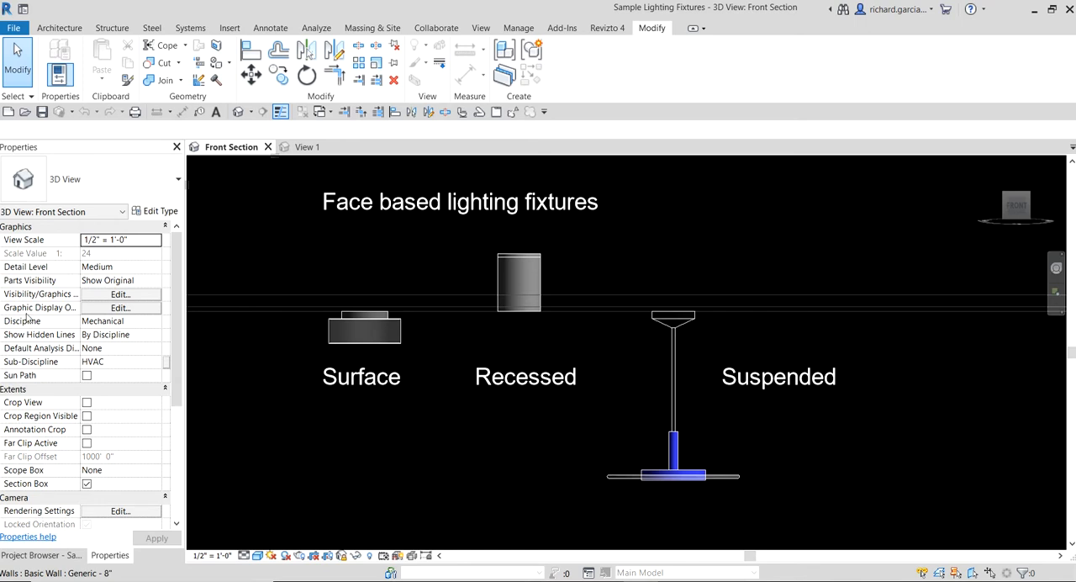
left_click(13, 30)
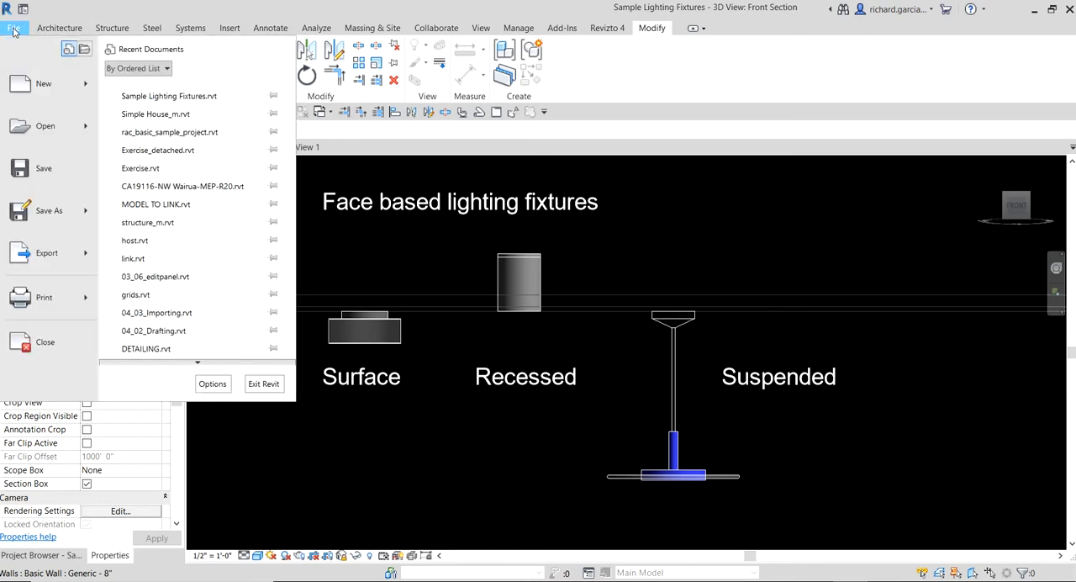
left_click(87, 96)
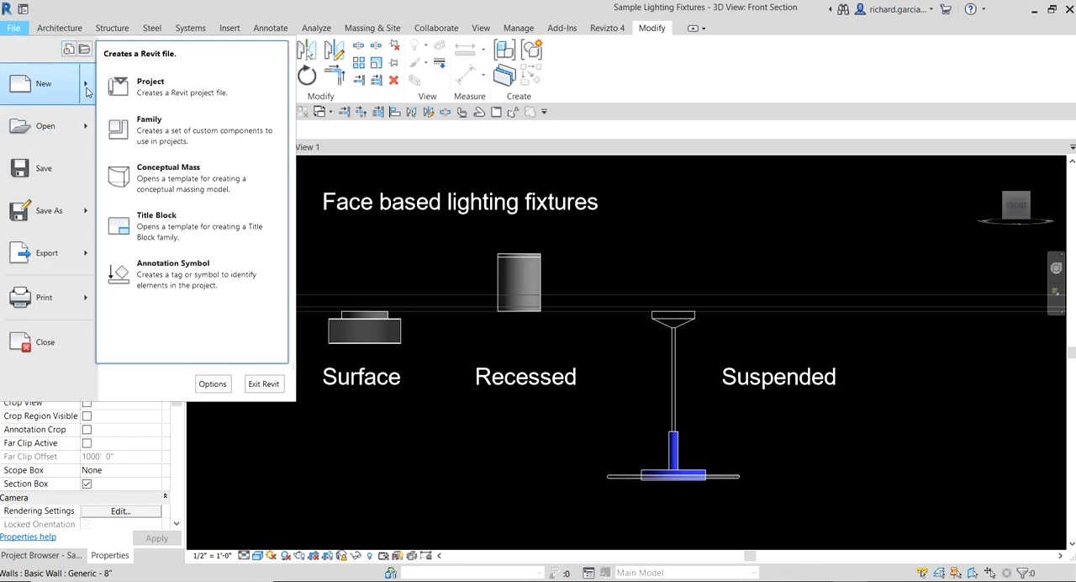
left_click(166, 138)
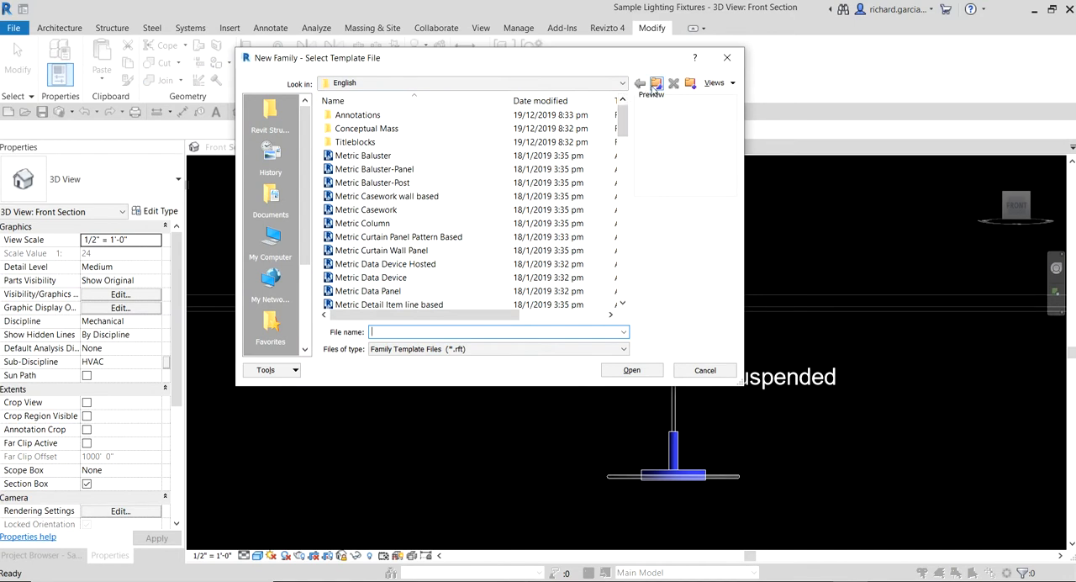
left_click(656, 84)
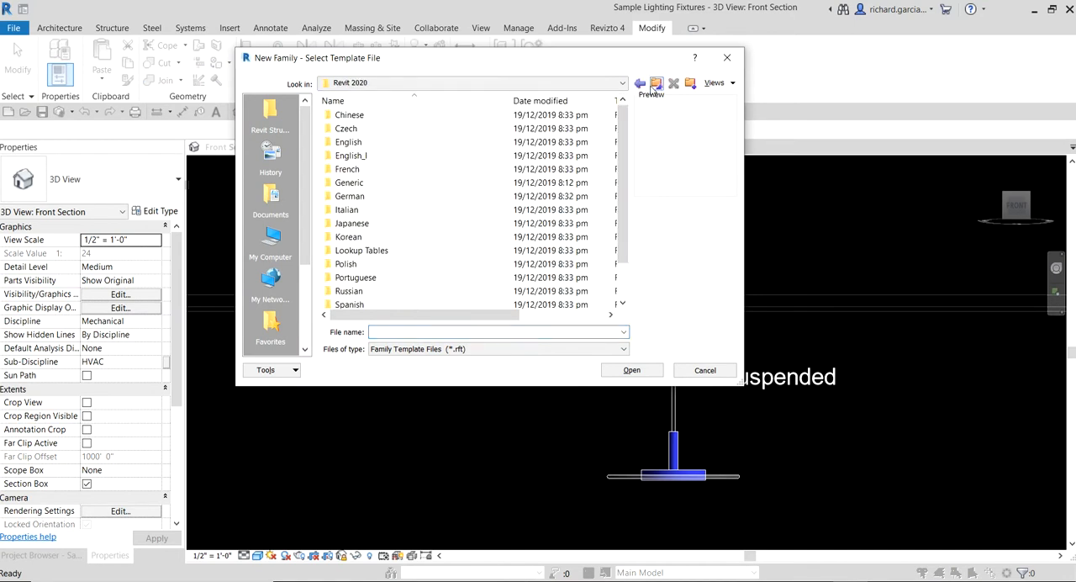
double_click(351, 155)
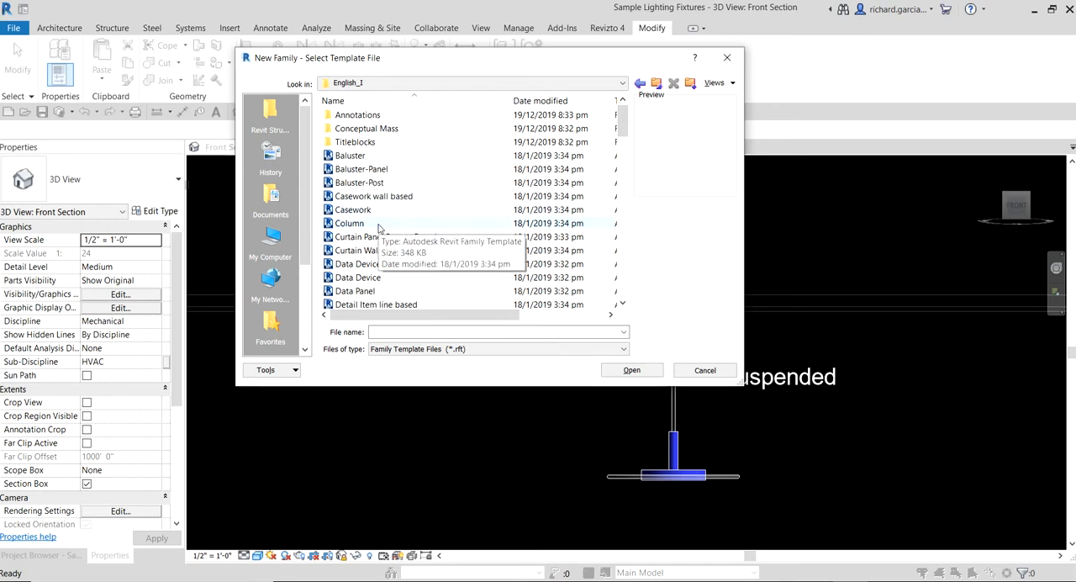
- Create the new family from the Generic Model face based template
left_click(404, 250)
scroll(404, 250, "down", 6)
scroll(404, 250, "down", 4)
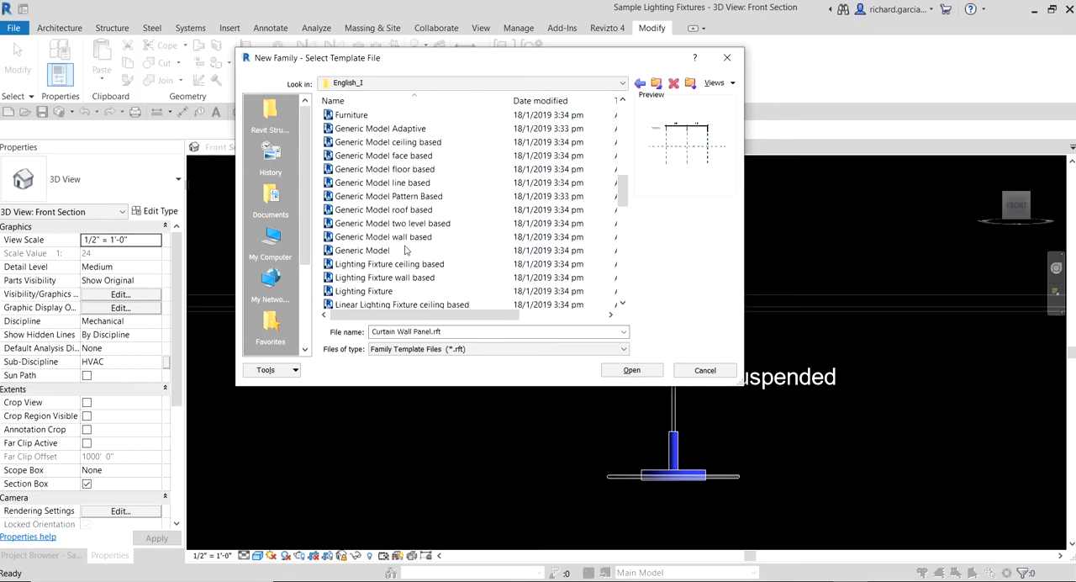
left_click(395, 156)
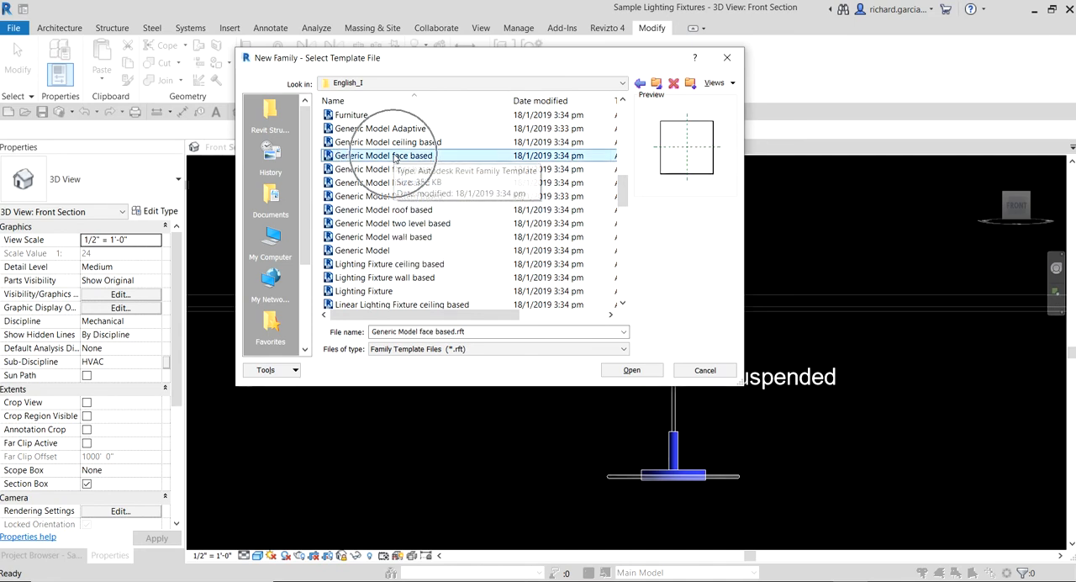
key("ctrl")
key("ctrl")
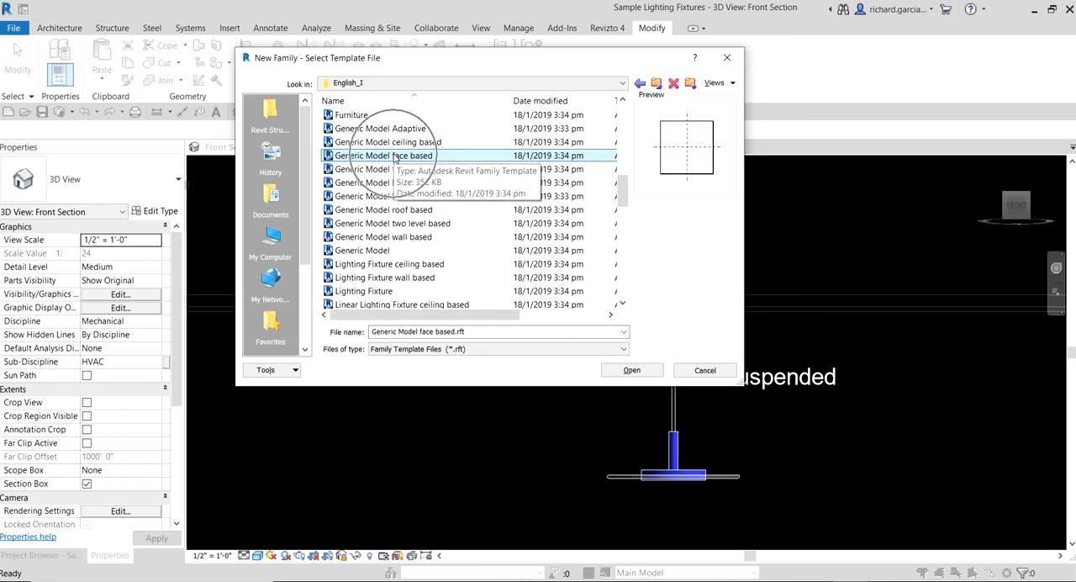
left_click(632, 370)
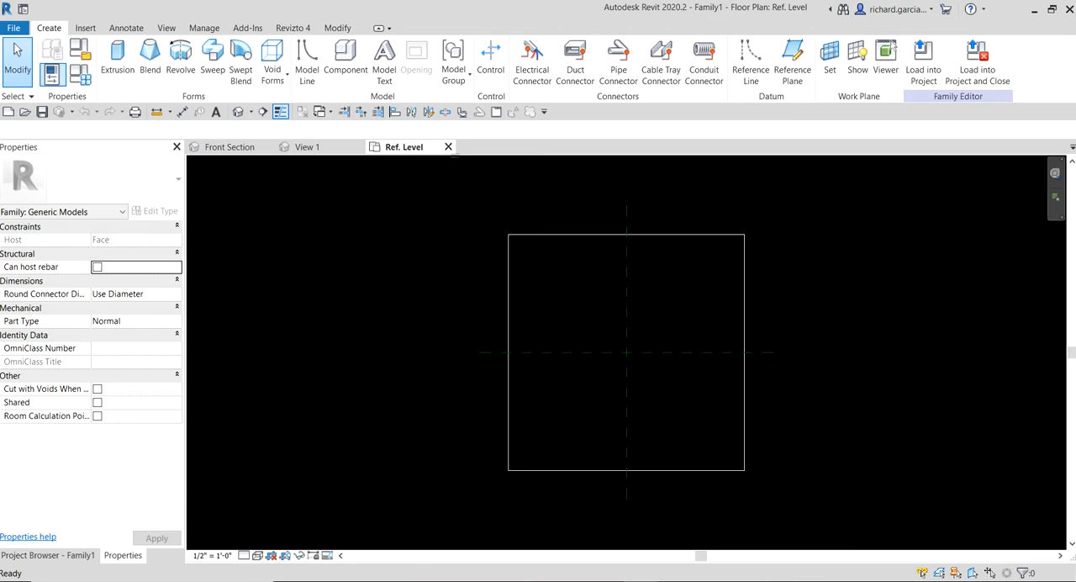
- Select Lighting Fixtures as the category for the new face-based family
left_click(81, 52)
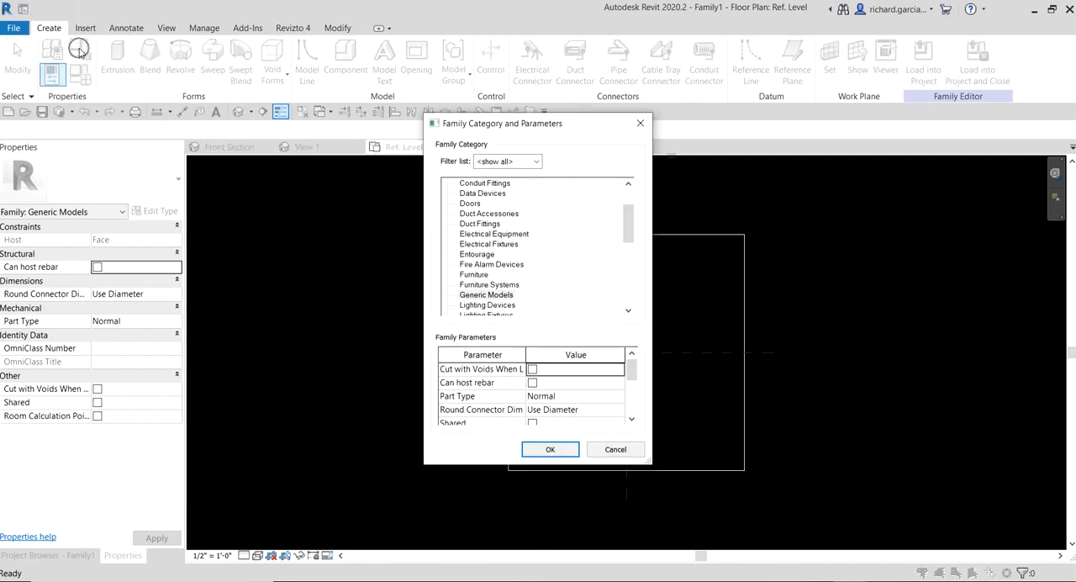
left_click(498, 296)
scroll(497, 298, "down", 2)
left_click(496, 296)
key("ctrl")
key("ctrl")
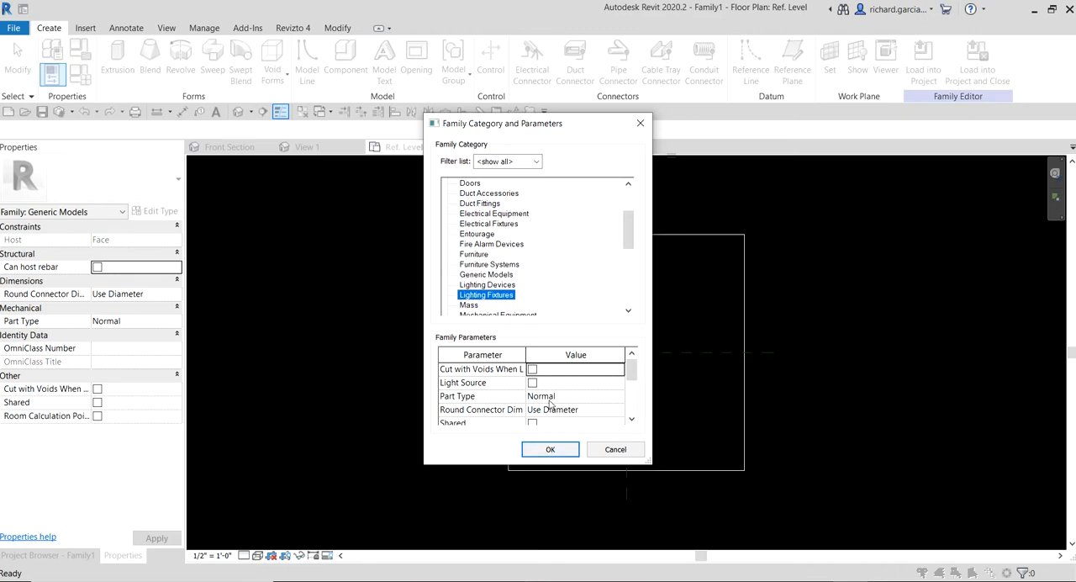
- Enable the Light Source parameter for the family and apply the category settings
scroll(551, 404, "down", 1)
scroll(550, 404, "up", 1)
key("ctrl")
key("ctrl")
left_click(532, 383)
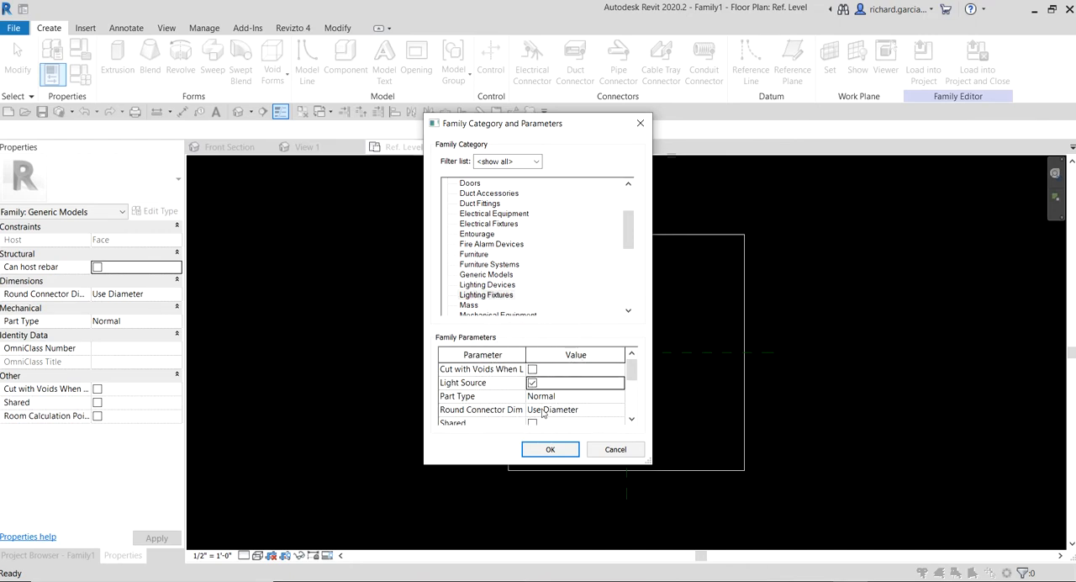
left_click(551, 450)
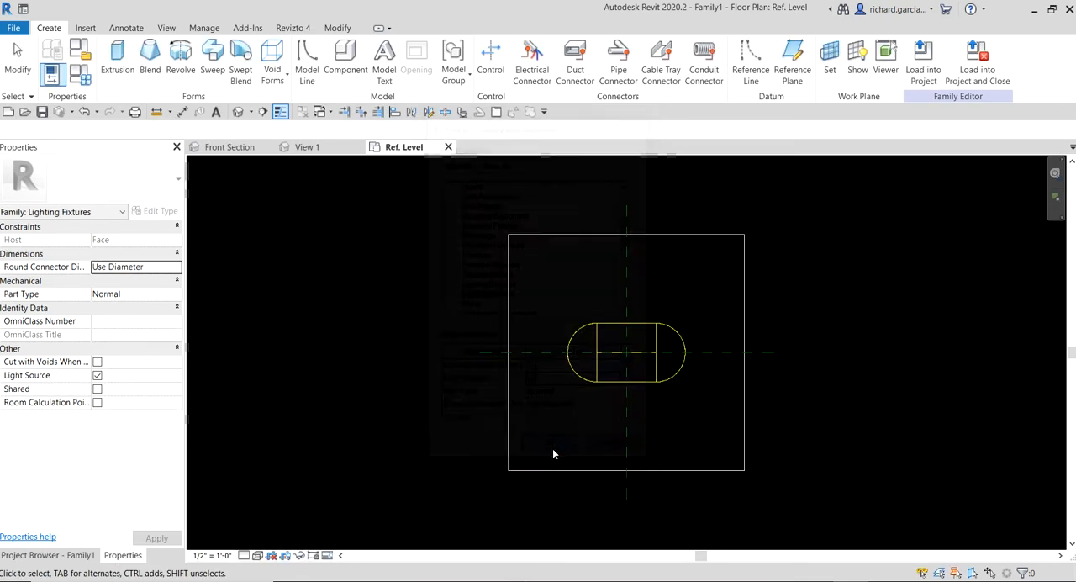
left_click(657, 382)
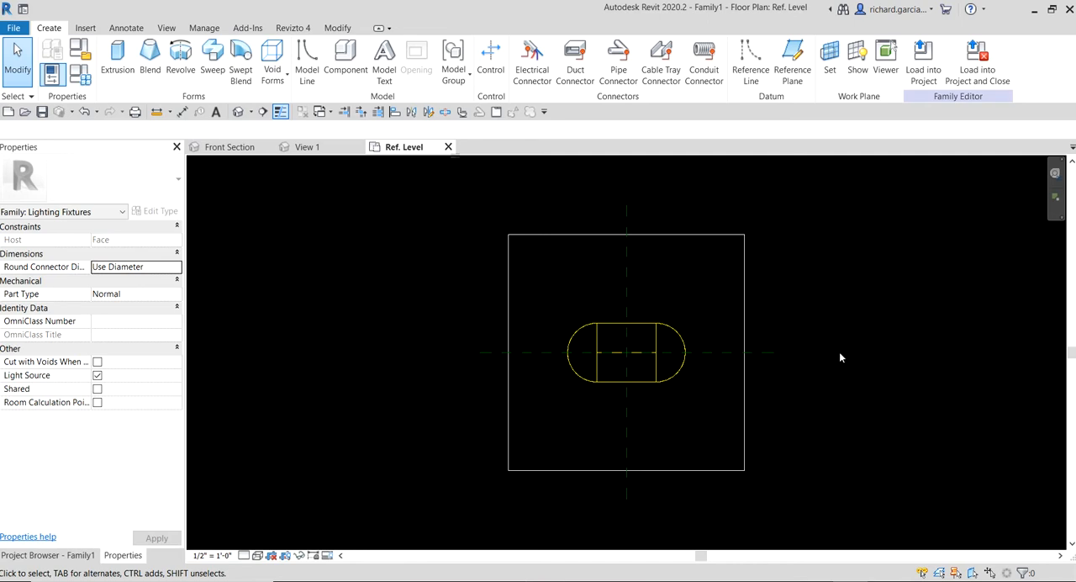
- Place a Power - Unbalanced electrical connector on the Ref. Level work plane at the centre of the light source
left_click(49, 28)
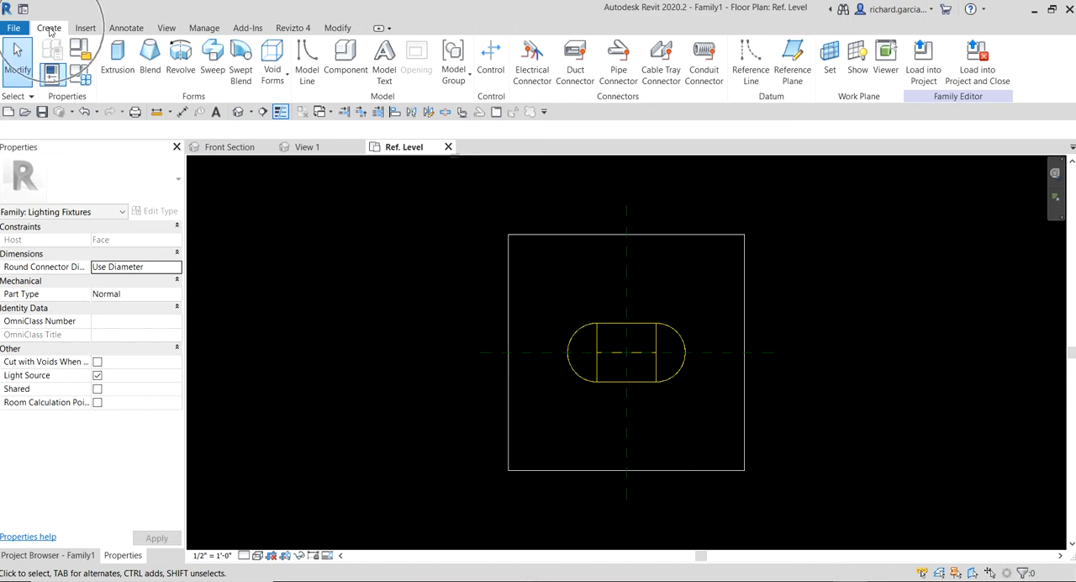
left_click(645, 102)
left_click(535, 80)
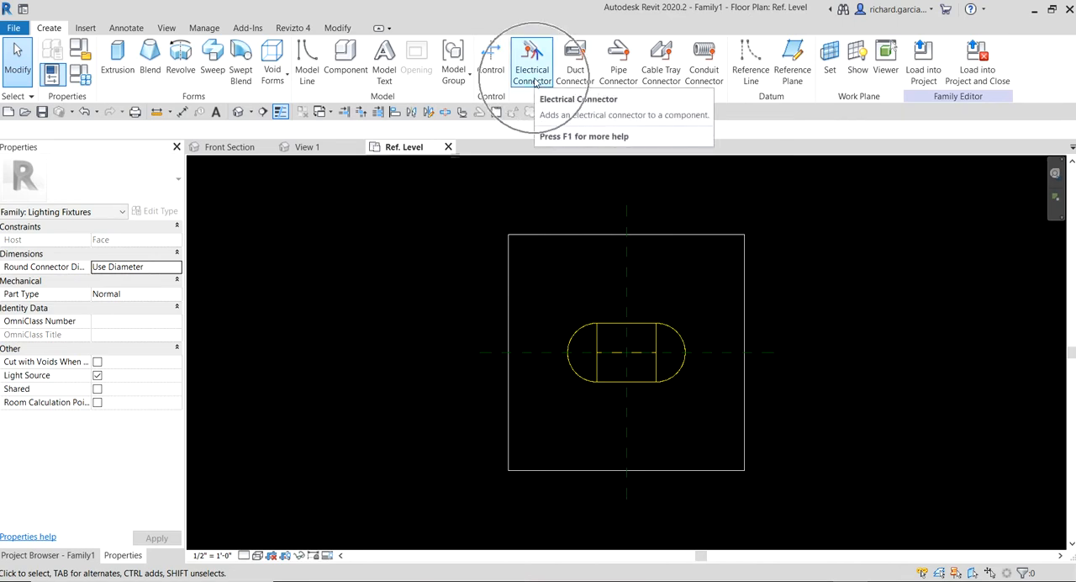
left_click(535, 80)
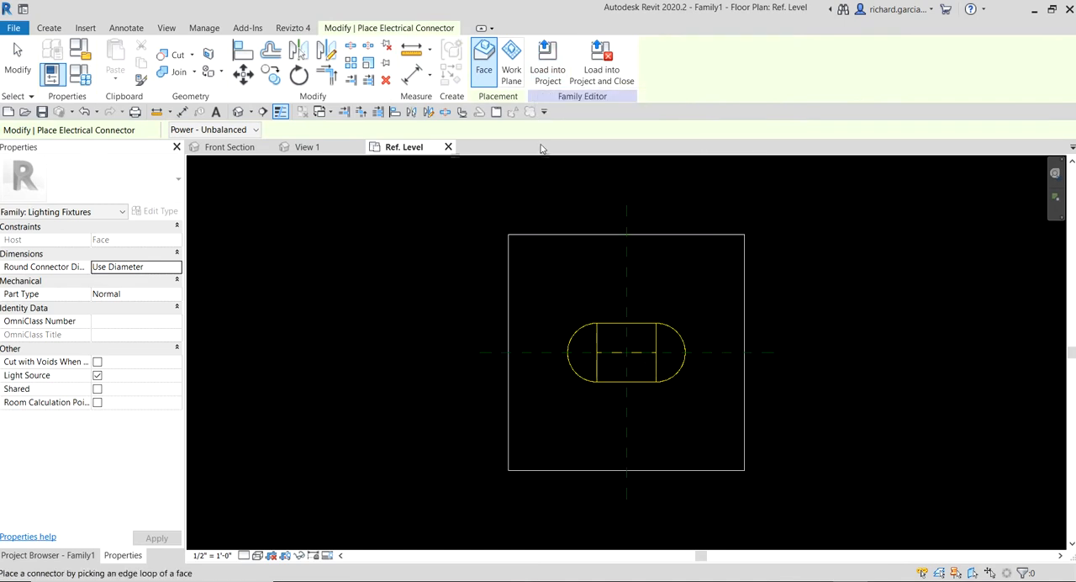
left_click(511, 76)
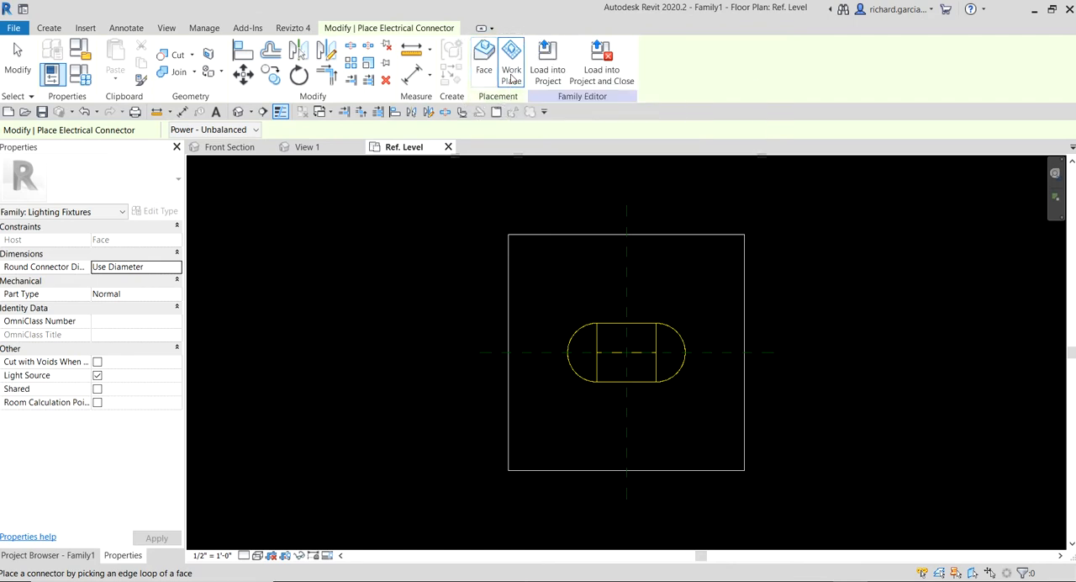
left_click(511, 75)
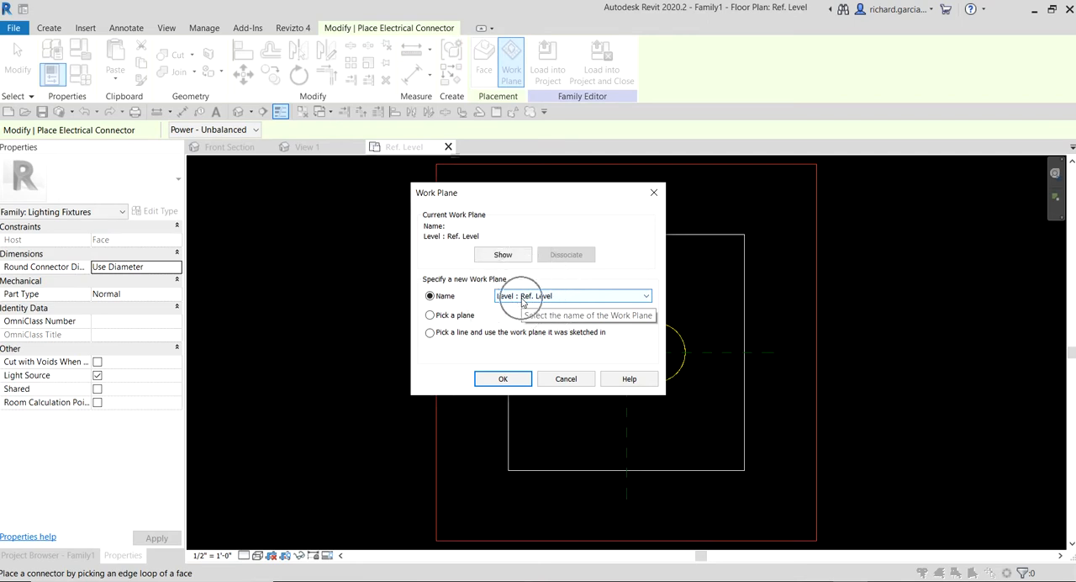
left_click(504, 379)
left_click(613, 389)
scroll(633, 360, "up", 3)
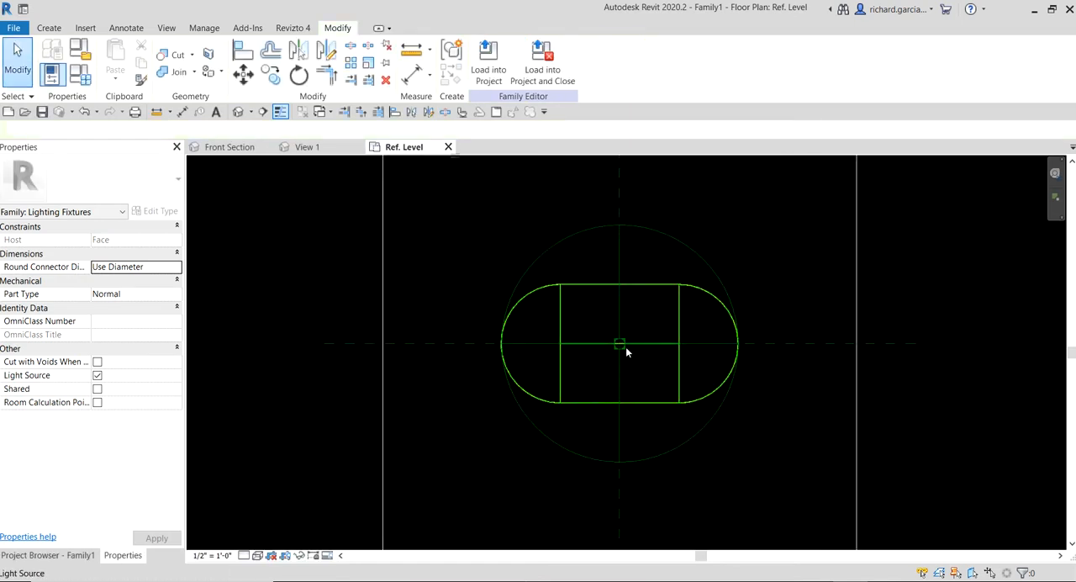
scroll(626, 346, "down", 3)
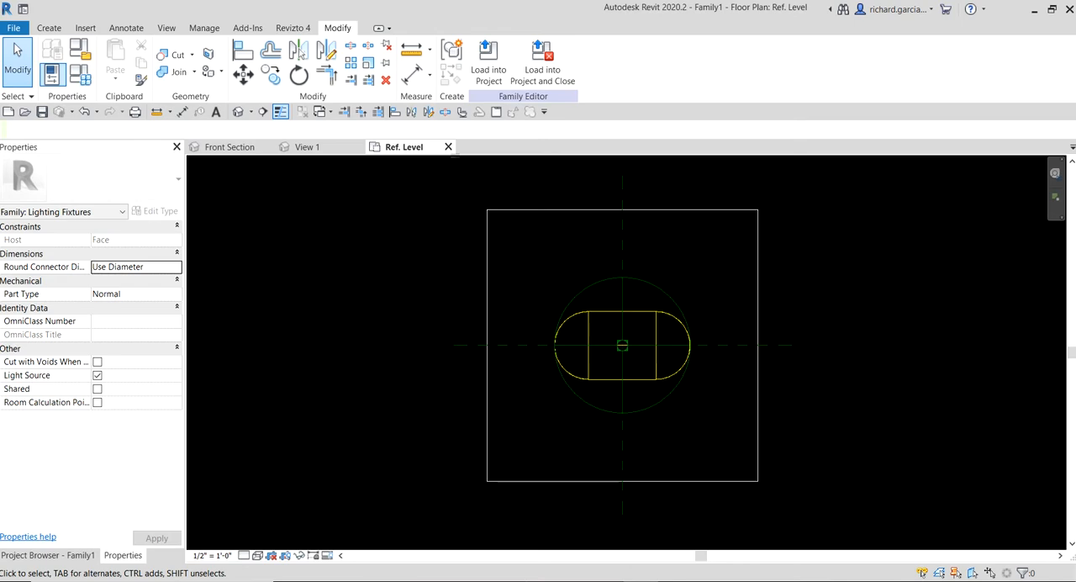
- Open the Front elevation and examine how the light source and connector sit relative to the host face
left_click(94, 555)
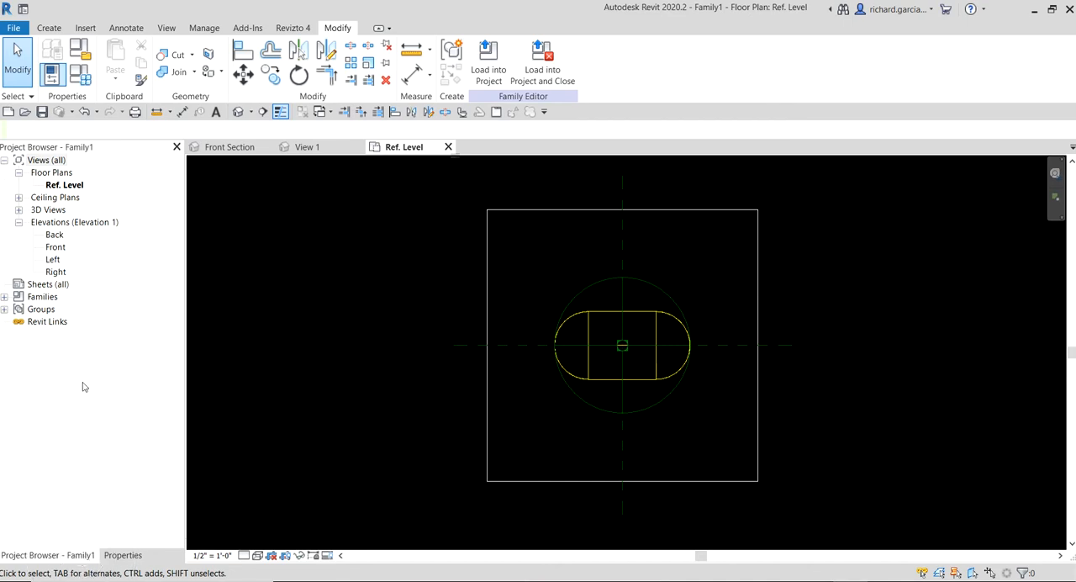
left_click(57, 249)
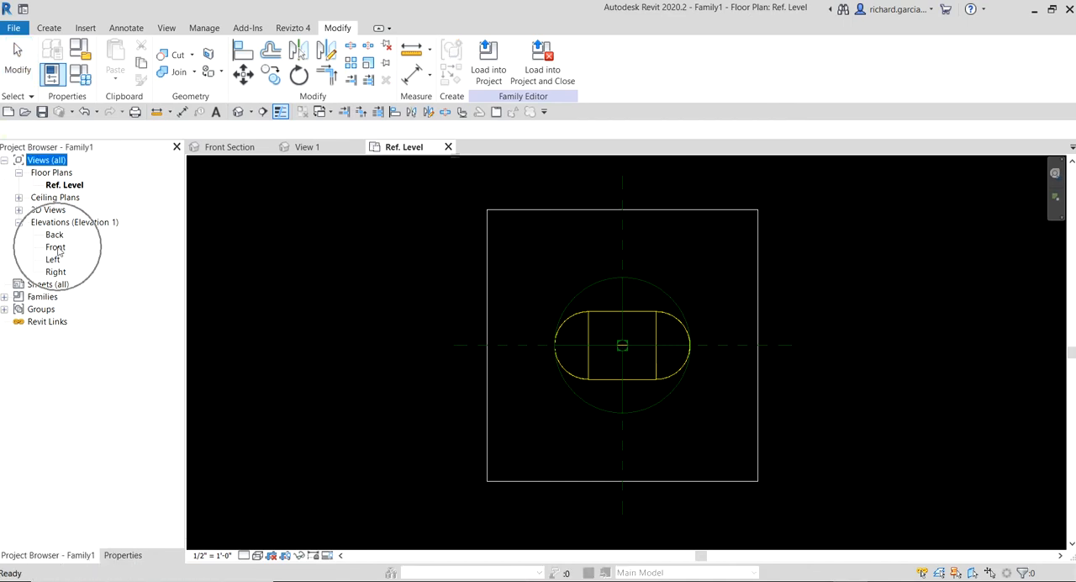
left_click(55, 247)
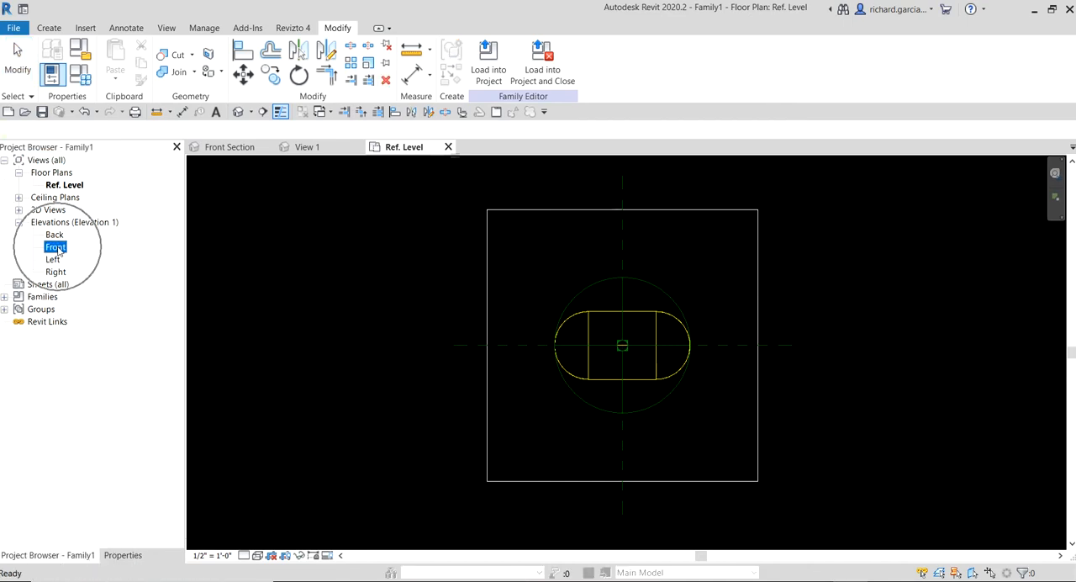
double_click(55, 248)
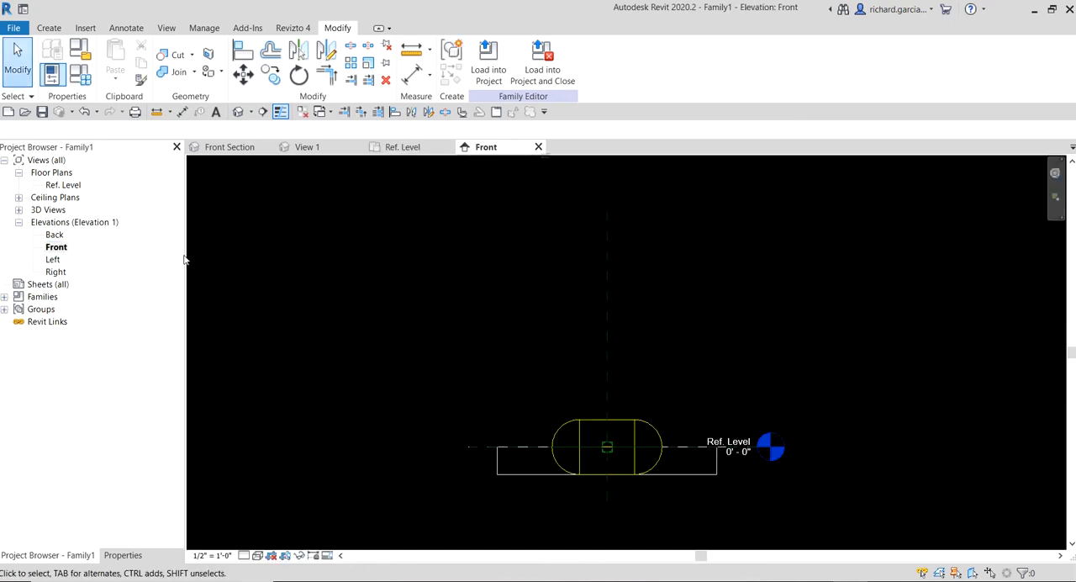
middle_click_drag(711, 387, 714, 300)
scroll(661, 339, "up", 2)
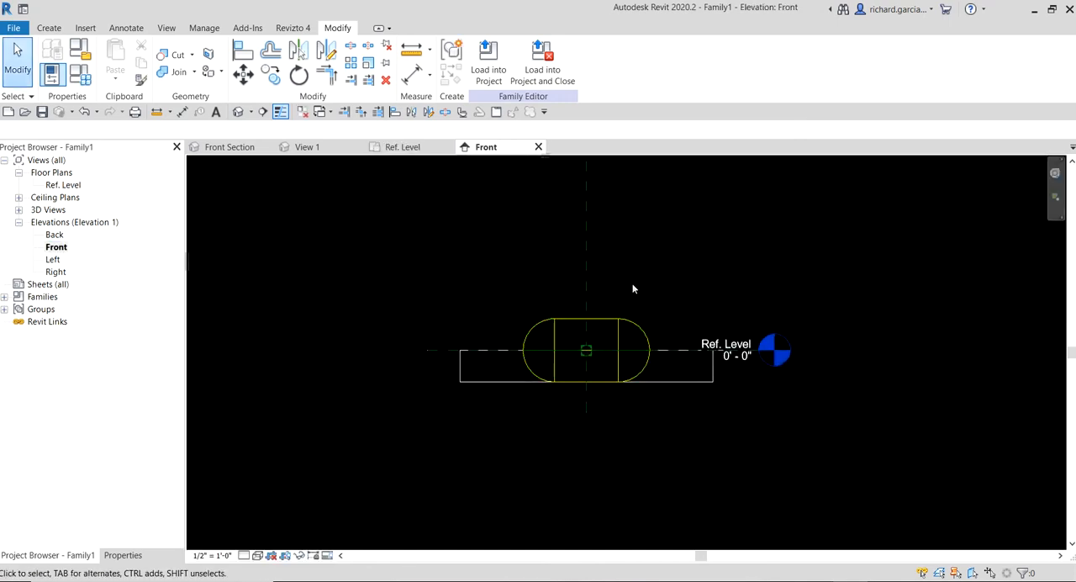
scroll(586, 353, "up", 5)
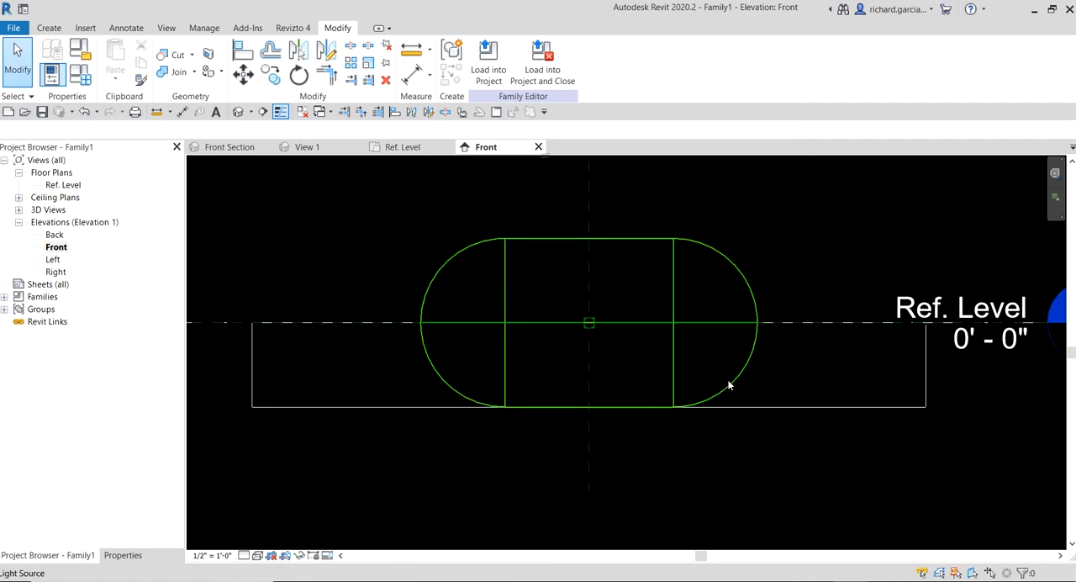
scroll(729, 384, "down", 2)
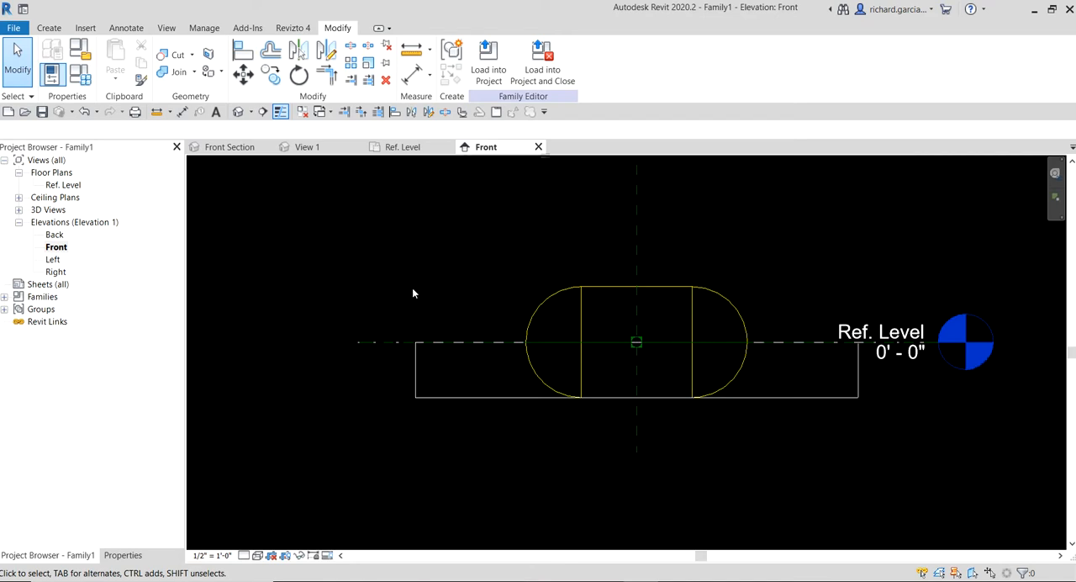
- Begin a new shared parameter in the Family Types dialog and choose to specify a shared parameter file
left_click(83, 76)
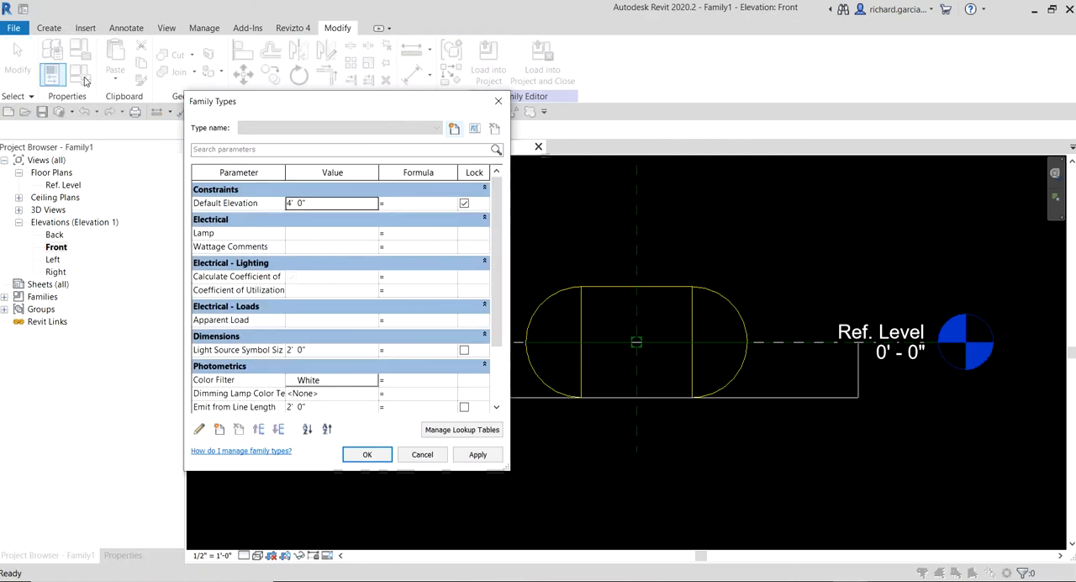
left_click_drag(257, 103, 163, 66)
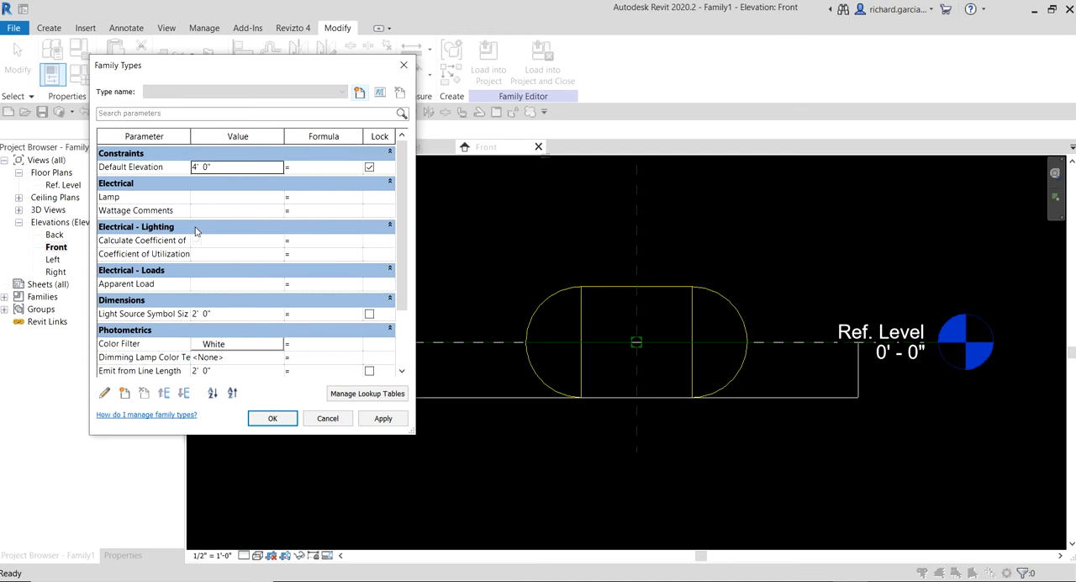
left_click(125, 398)
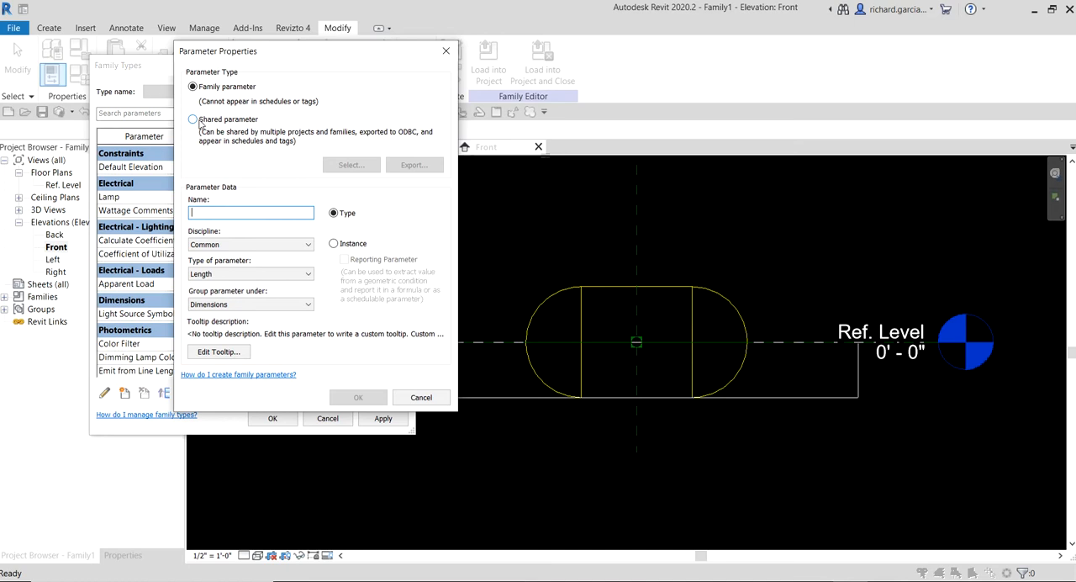
left_click(200, 123)
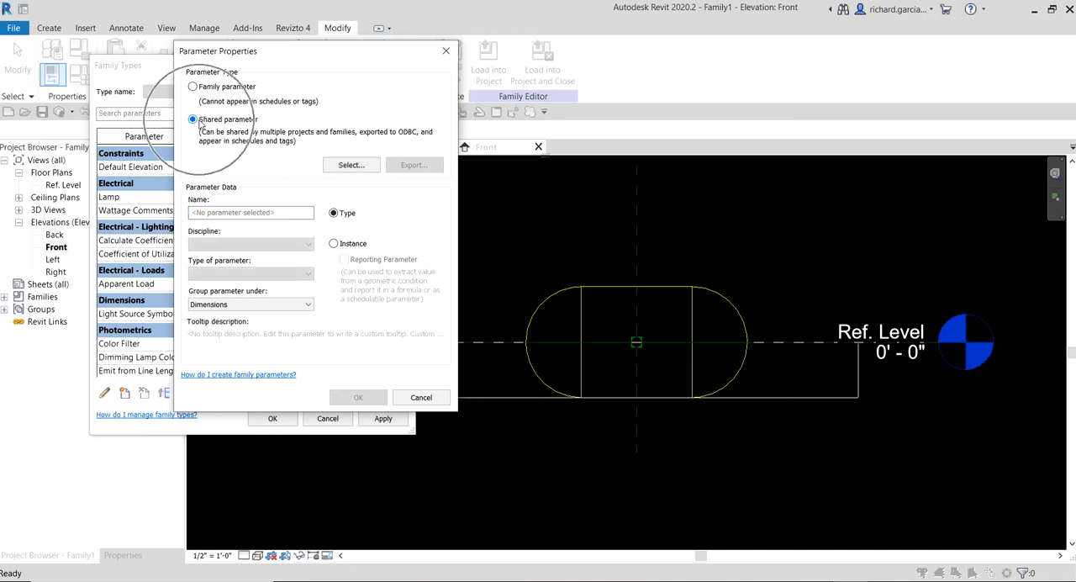
left_click(345, 170)
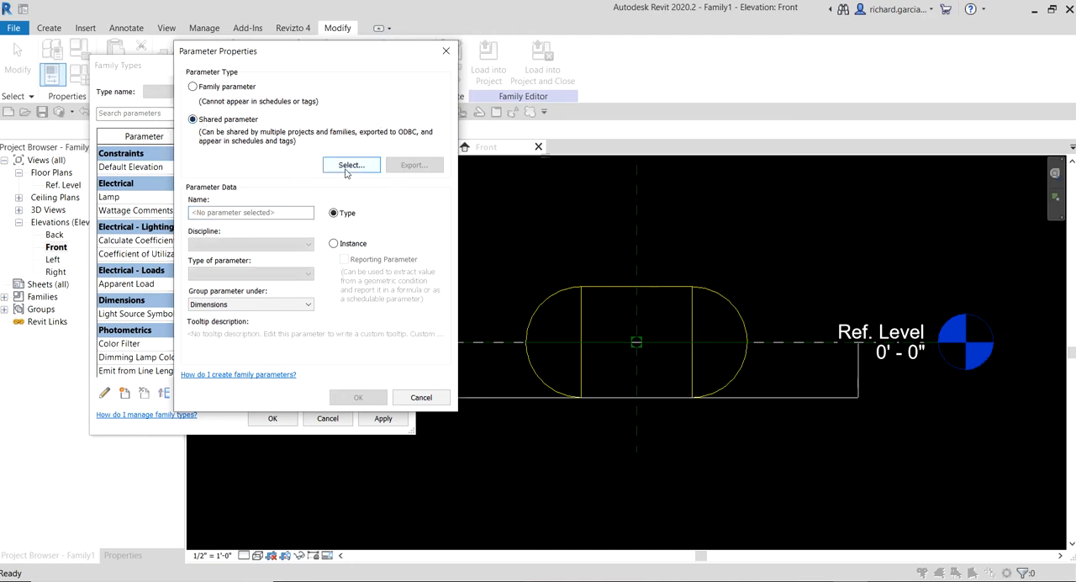
left_click(345, 170)
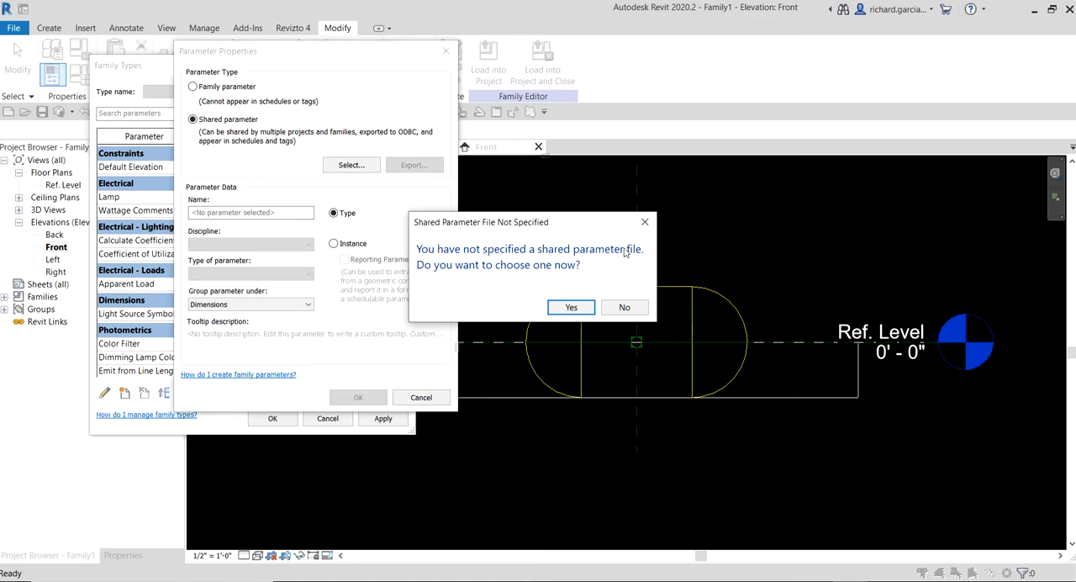
left_click(570, 307)
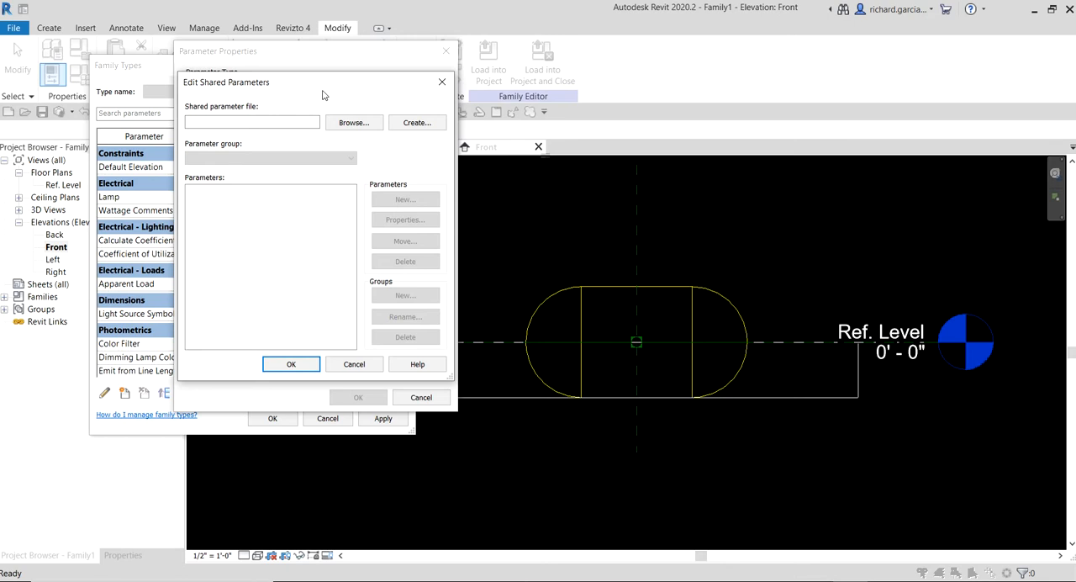
left_click(420, 129)
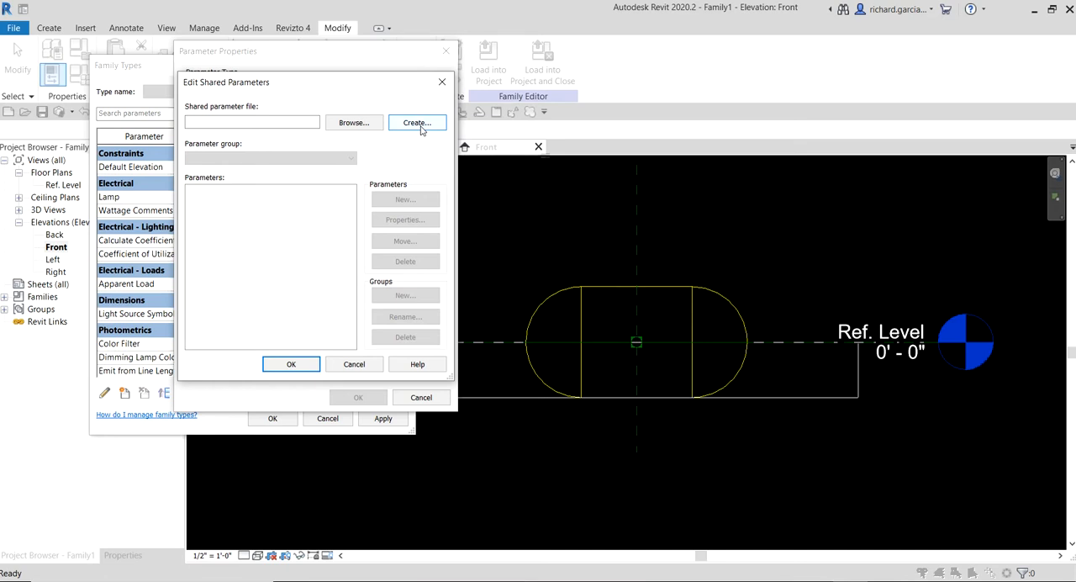
left_click(356, 126)
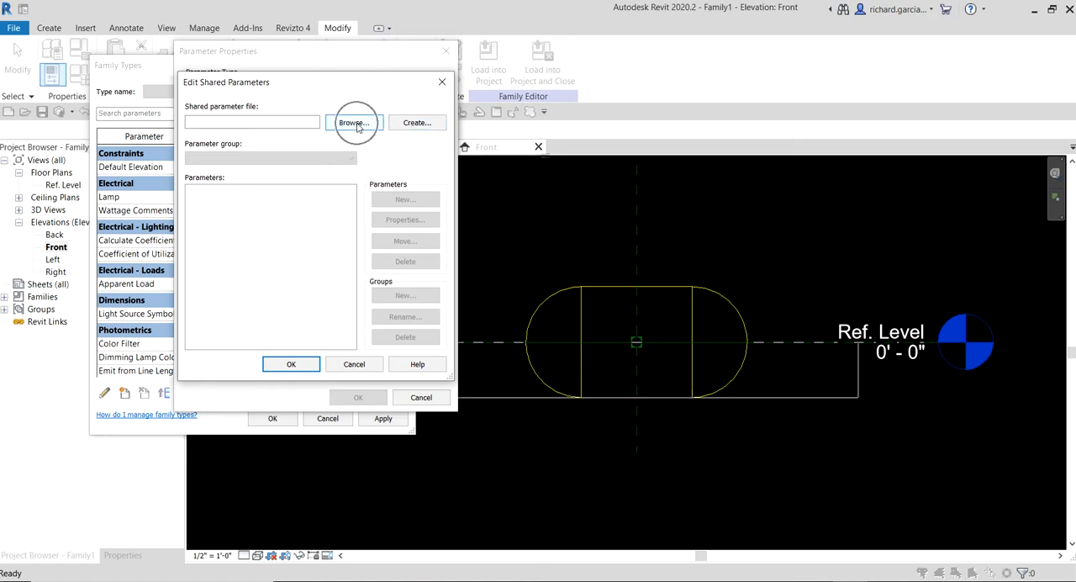
left_click(356, 124)
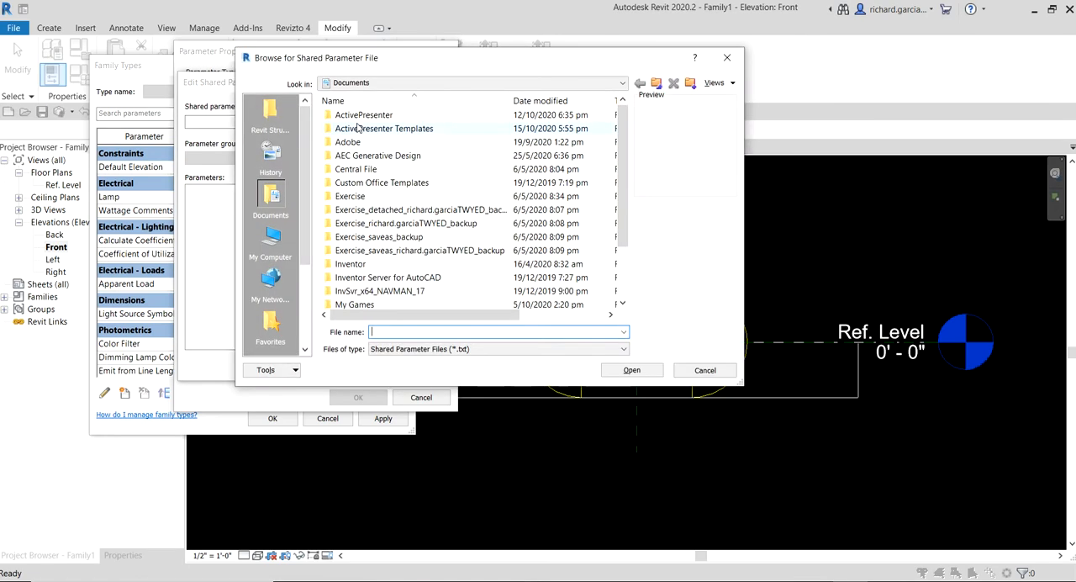
left_click(365, 84)
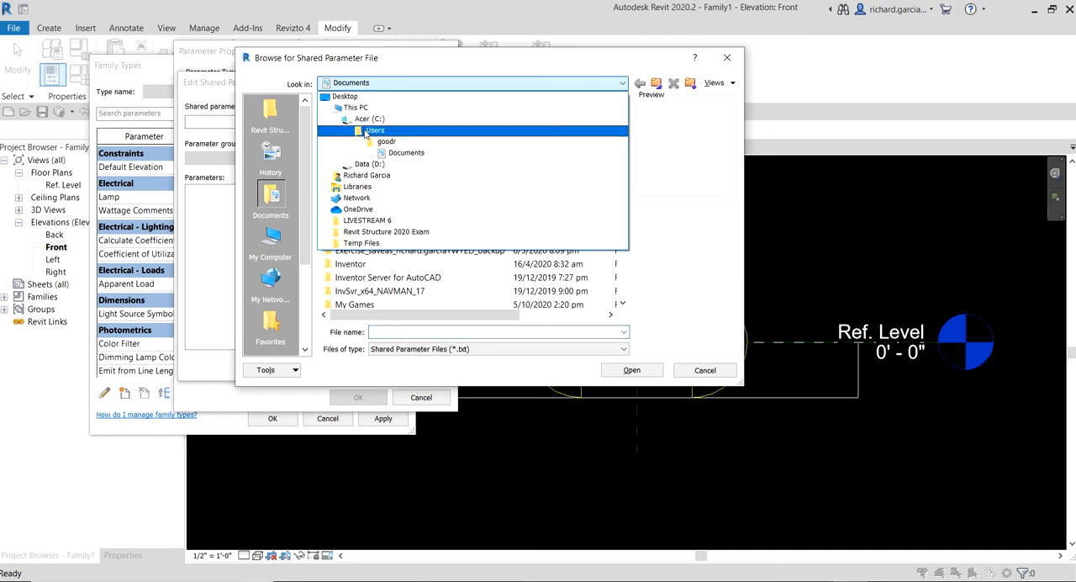
left_click(365, 175)
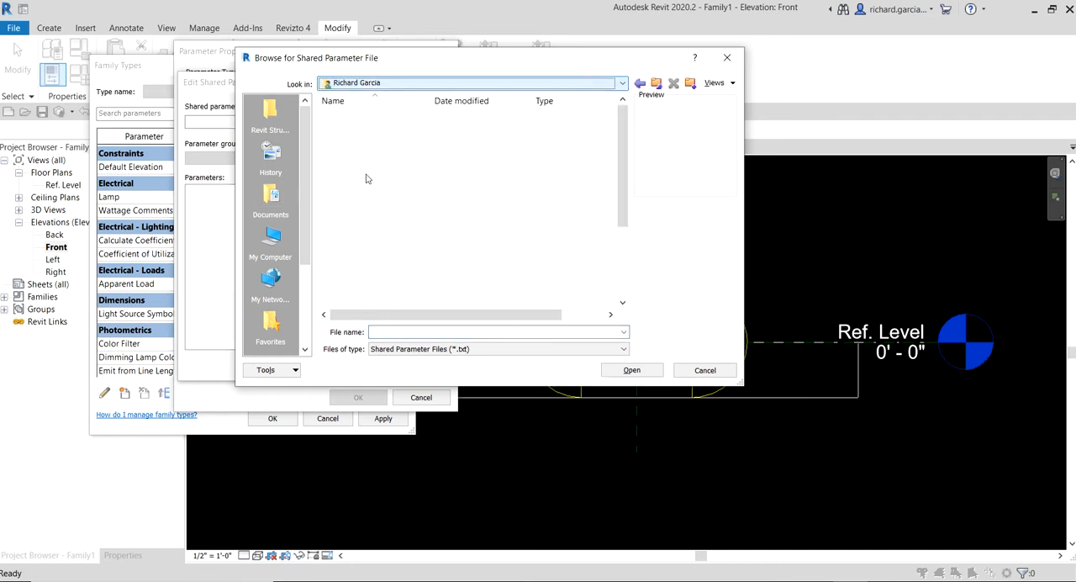
double_click(361, 278)
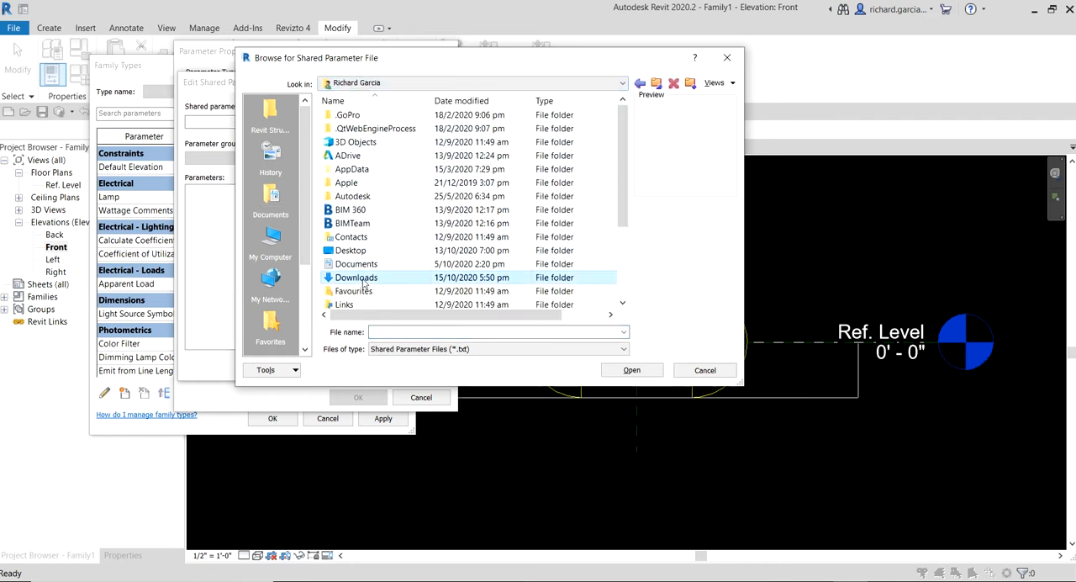
double_click(379, 133)
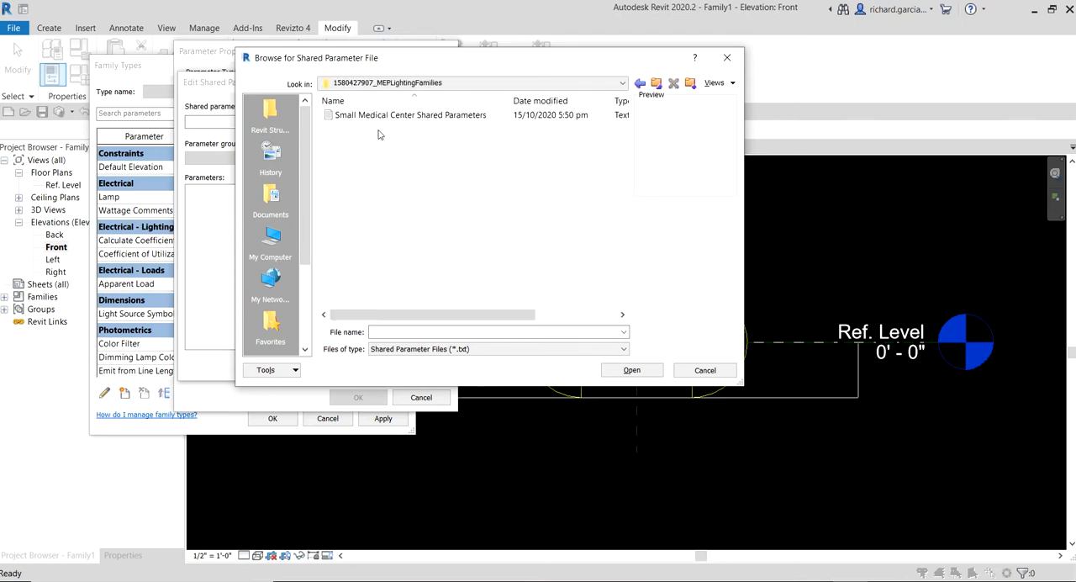
left_click(378, 118)
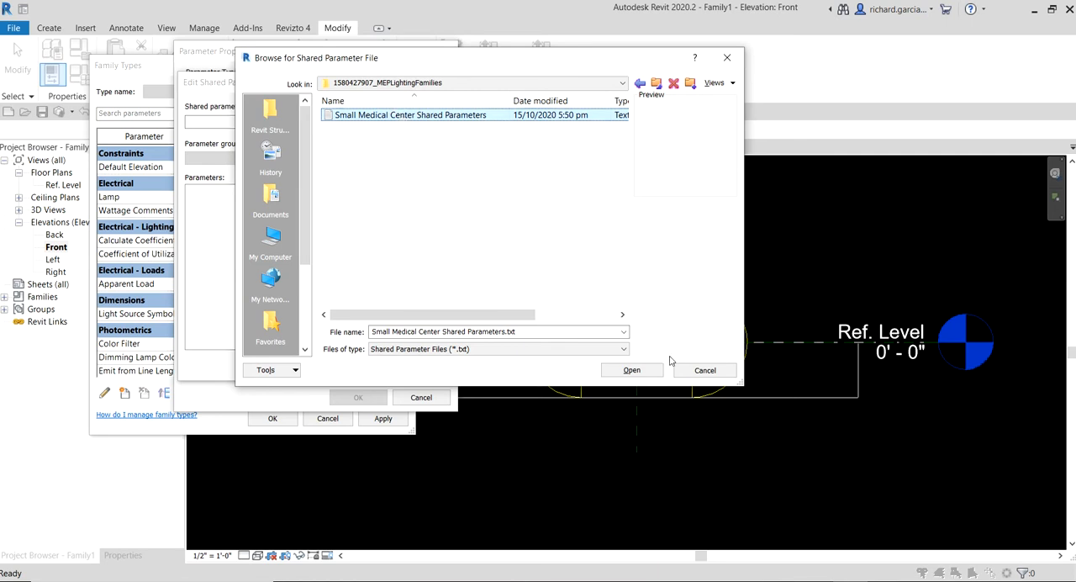
left_click(642, 372)
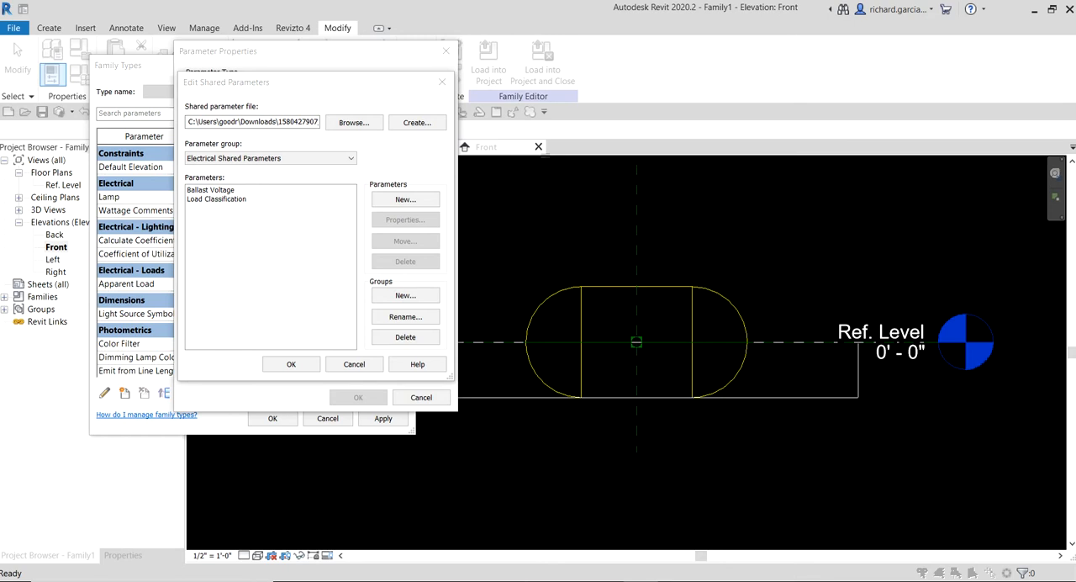
- Select Ballast Voltage from the Electrical Shared Parameters group as the parameter being added to the family
left_click(221, 191)
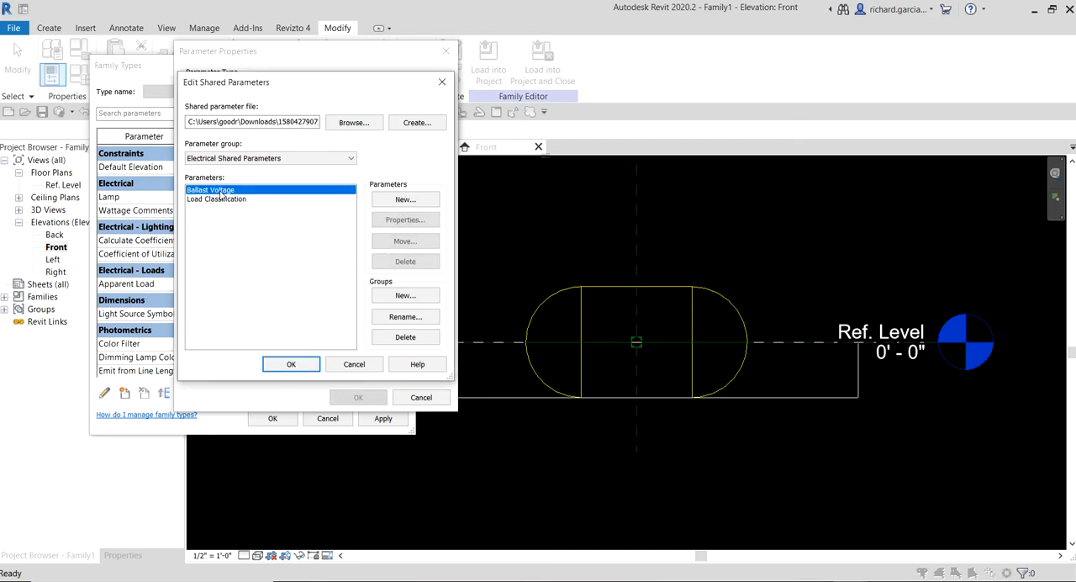
key("ctrl")
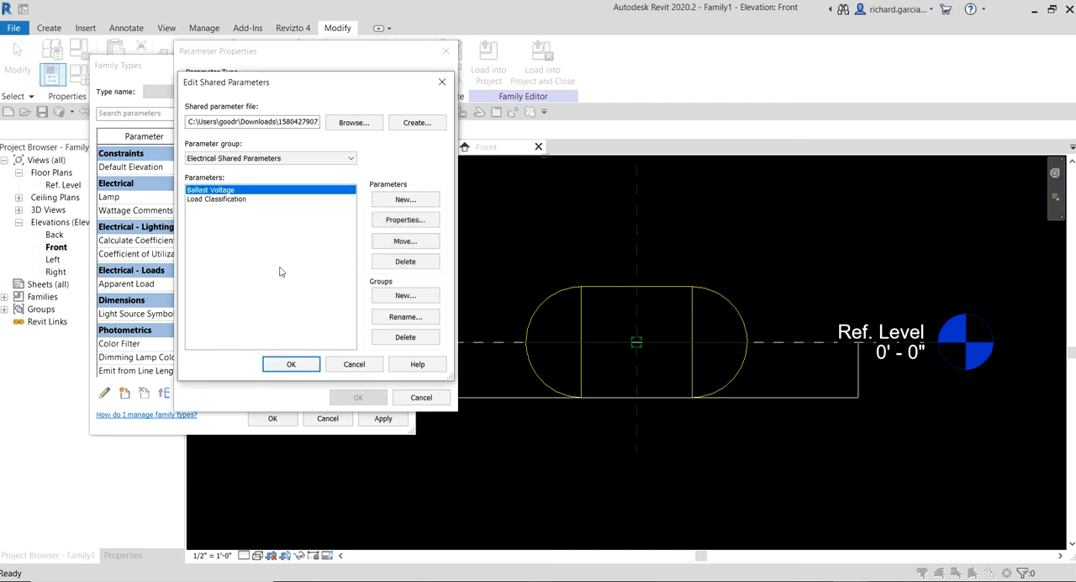
left_click(291, 361)
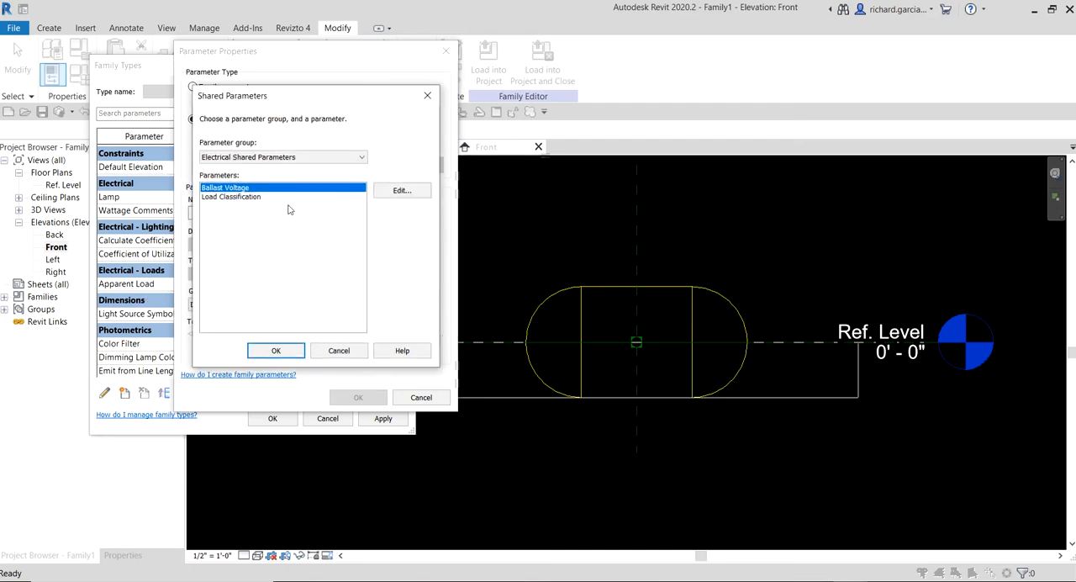
key("ctrl")
left_click(276, 352)
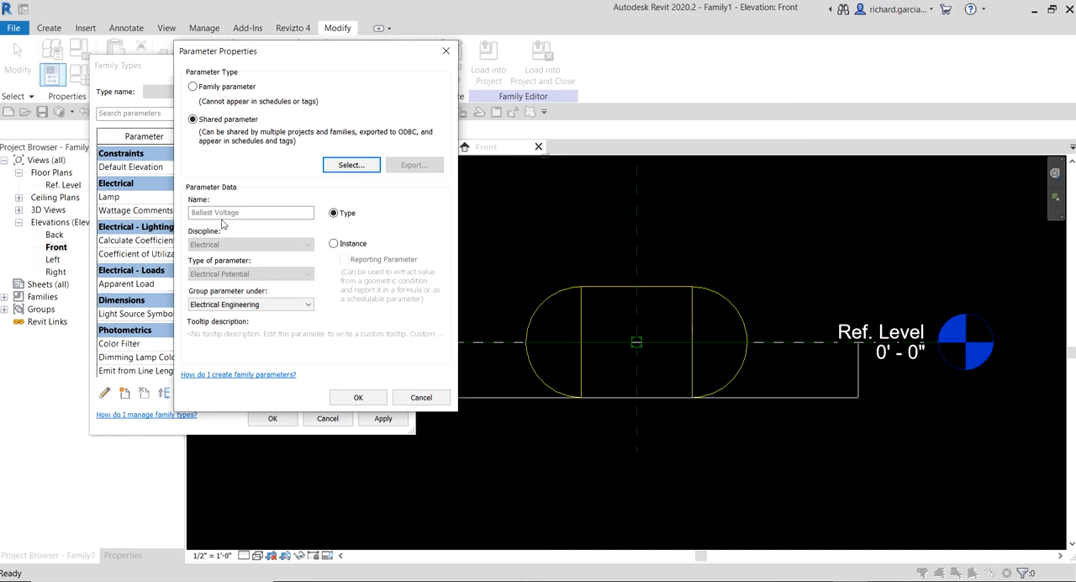
- Group Ballast Voltage under Electrical and add it to the family as a type parameter
key("ctrl")
key("ctrl")
left_click(232, 305)
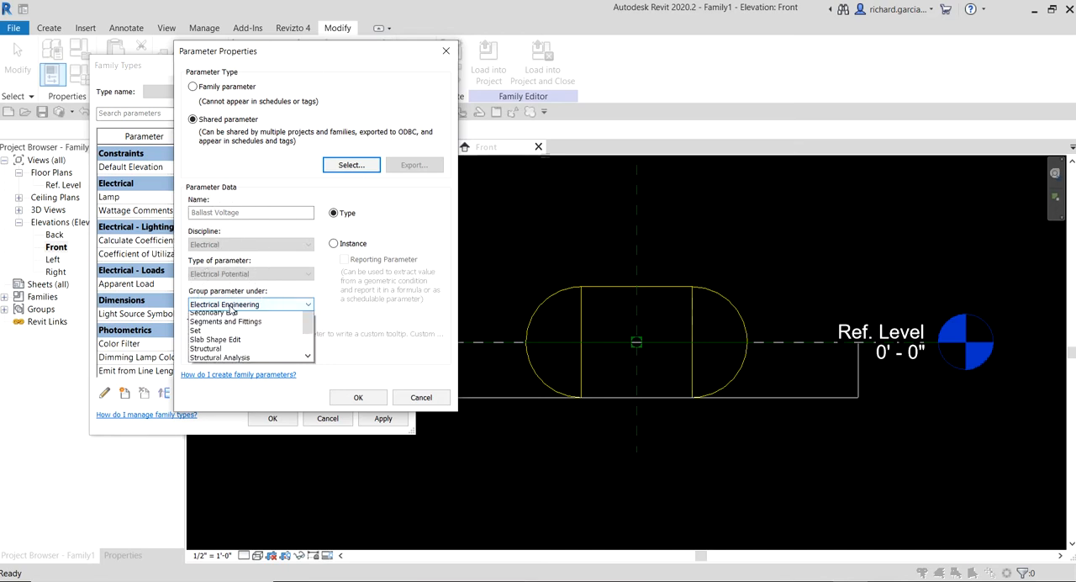
scroll(215, 336, "up", 2)
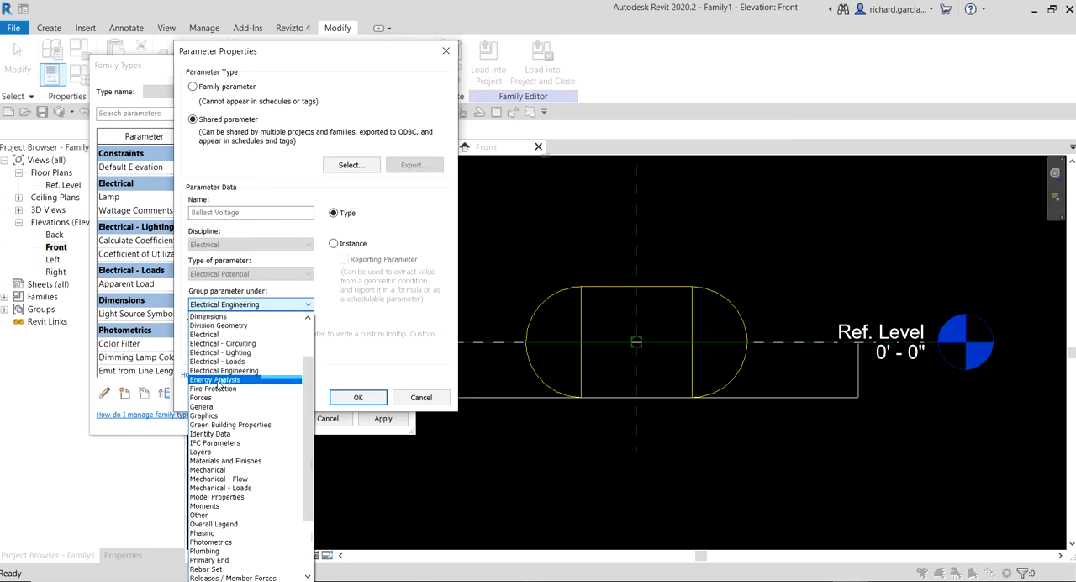
key("ctrl")
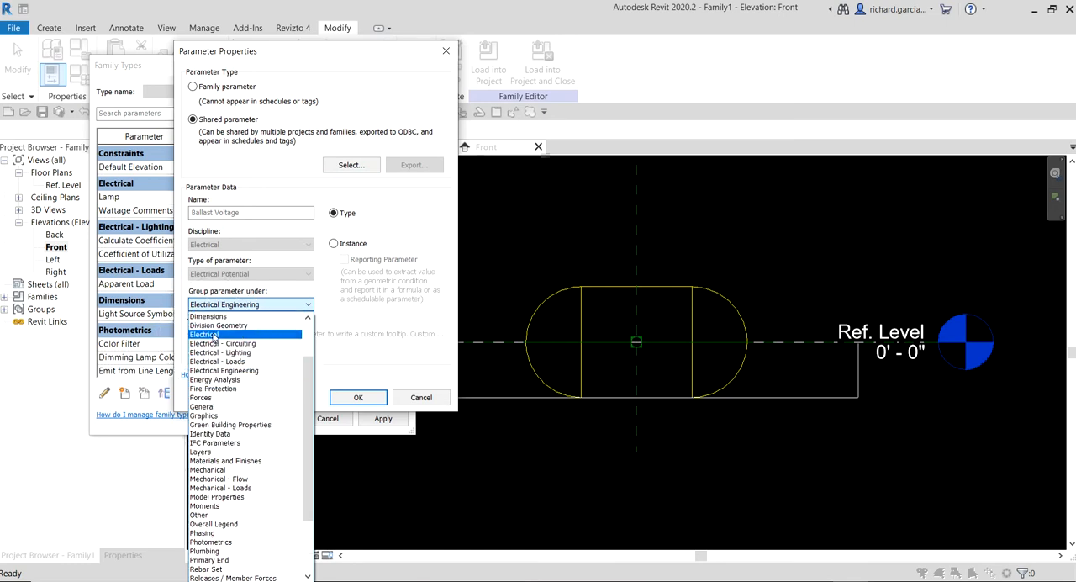
left_click(215, 334)
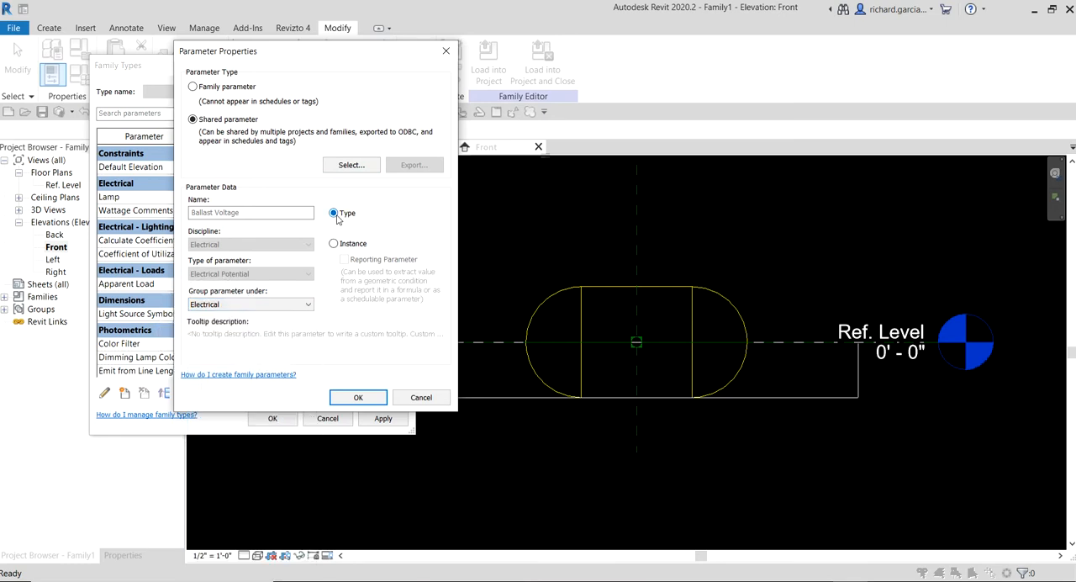
key("ctrl")
key("ctrl")
key("ctrl")
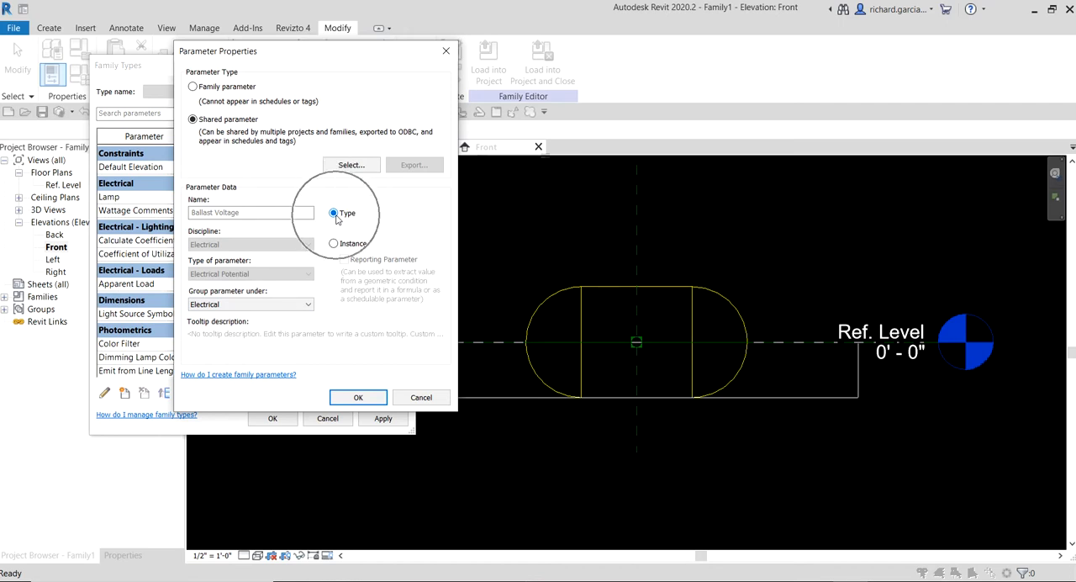
key("ctrl")
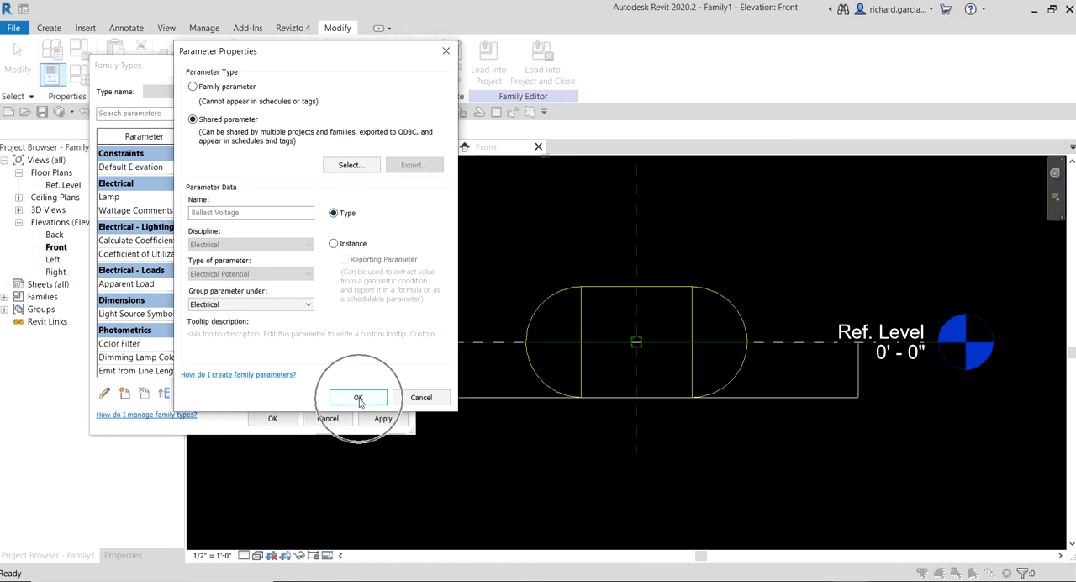
left_click(358, 397)
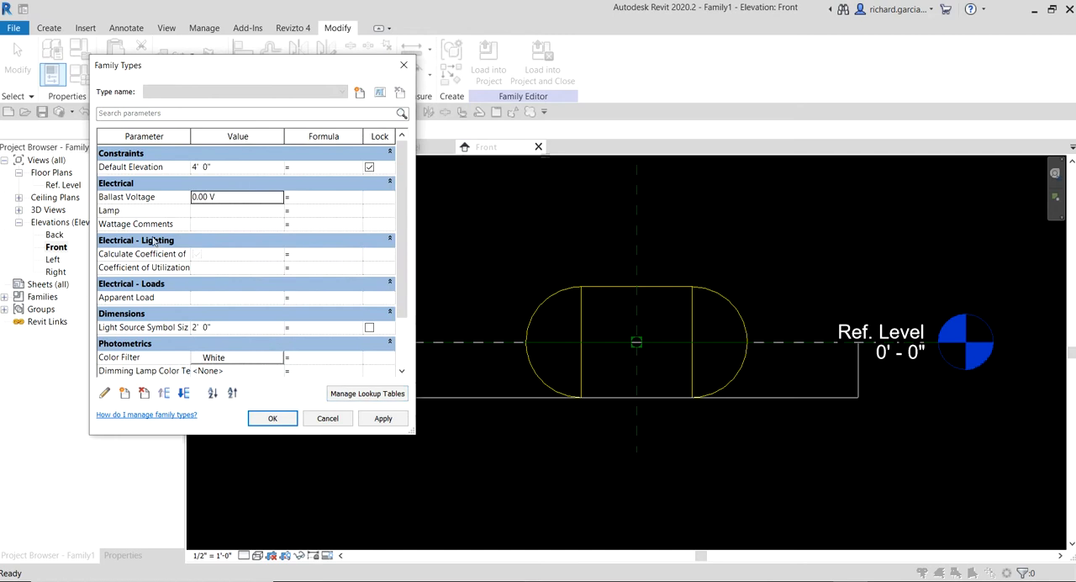
key("ctrl")
key("ctrl")
key("ctrl")
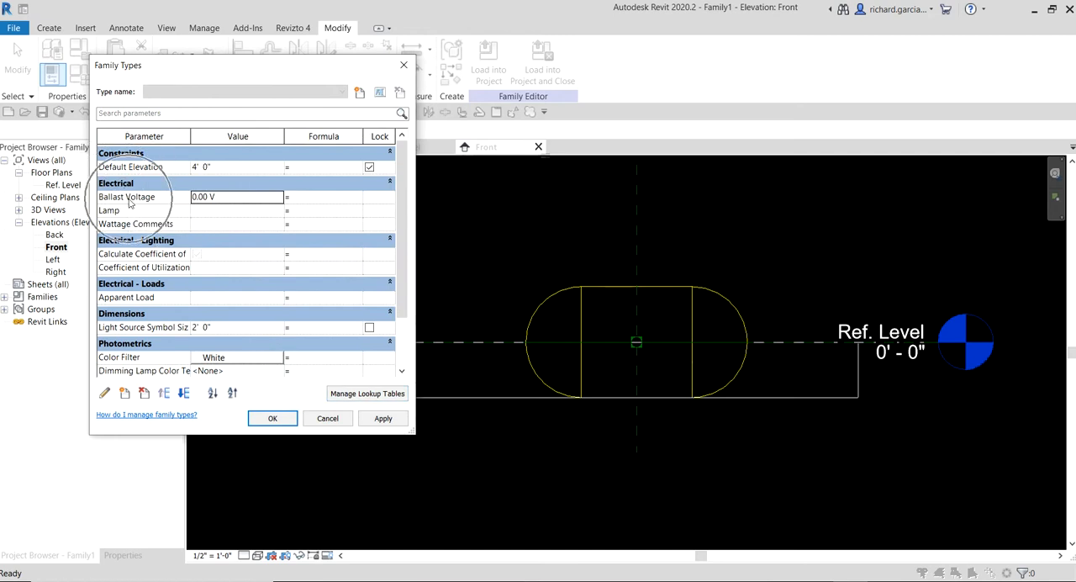
key("ctrl")
key("ctrl")
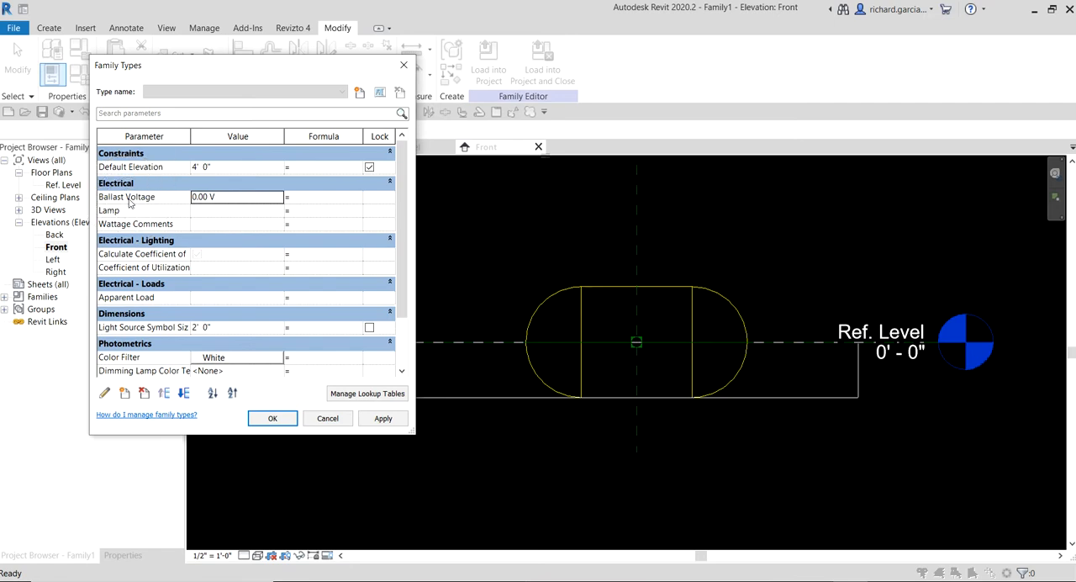
- Add another shared parameter in Family Types and select Load Classification from the Electrical Shared Parameters group
left_click(124, 394)
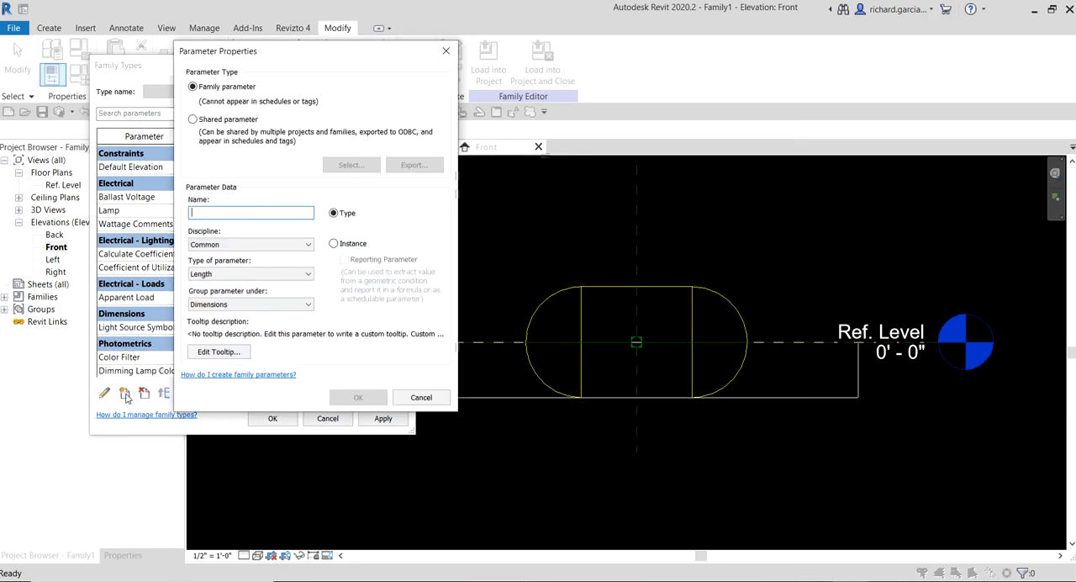
left_click(194, 120)
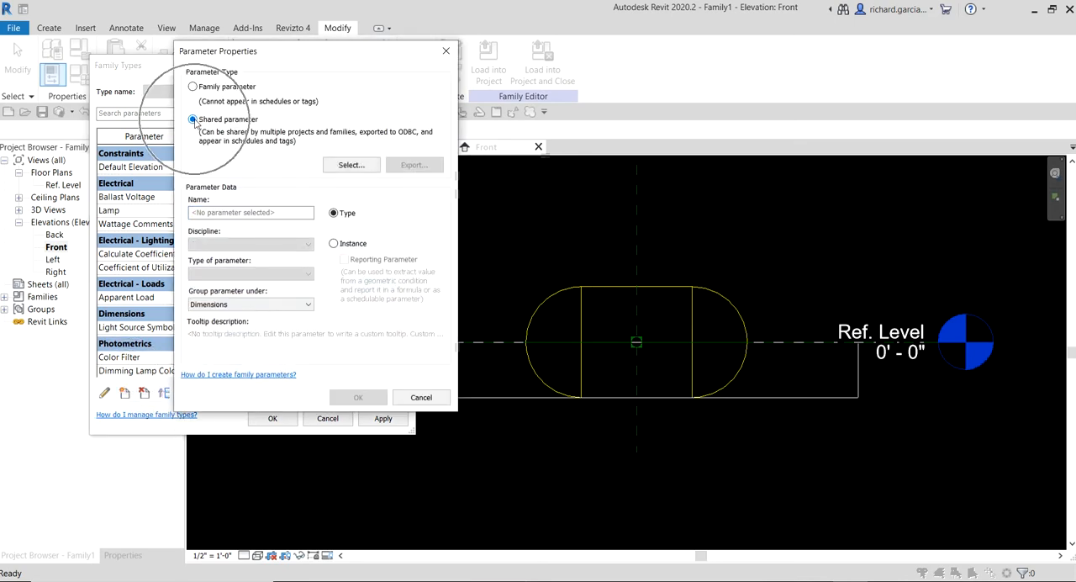
left_click(348, 172)
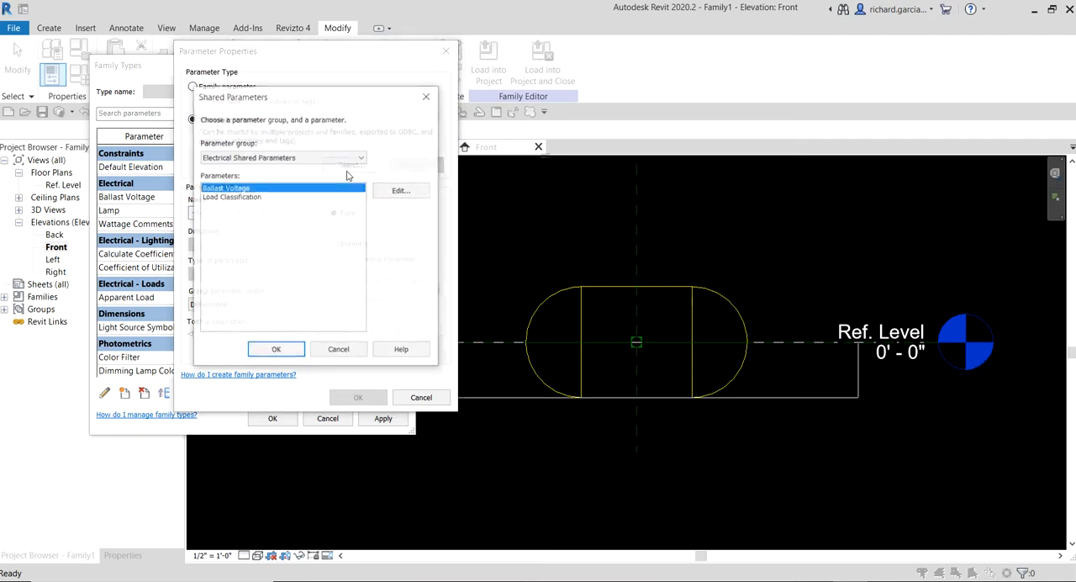
left_click(248, 199)
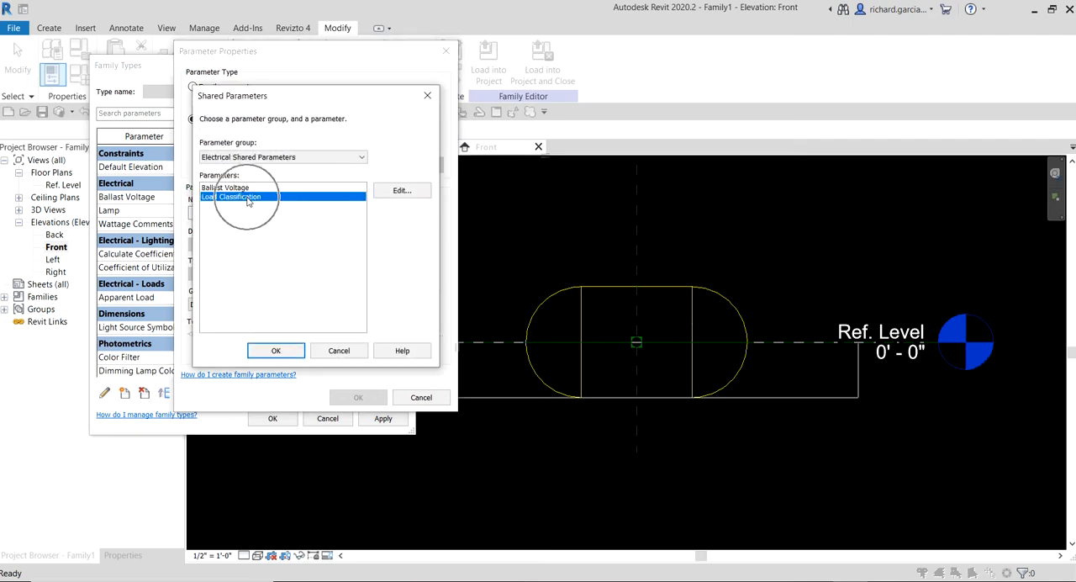
left_click(285, 354)
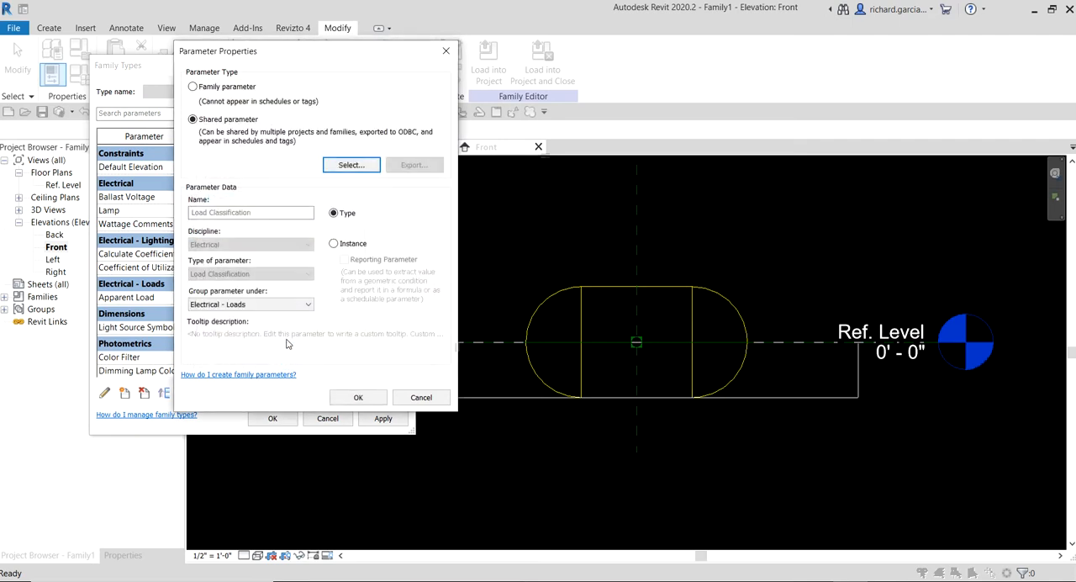
- Group Load Classification under Electrical and add it to the family as a type parameter
left_click(240, 304)
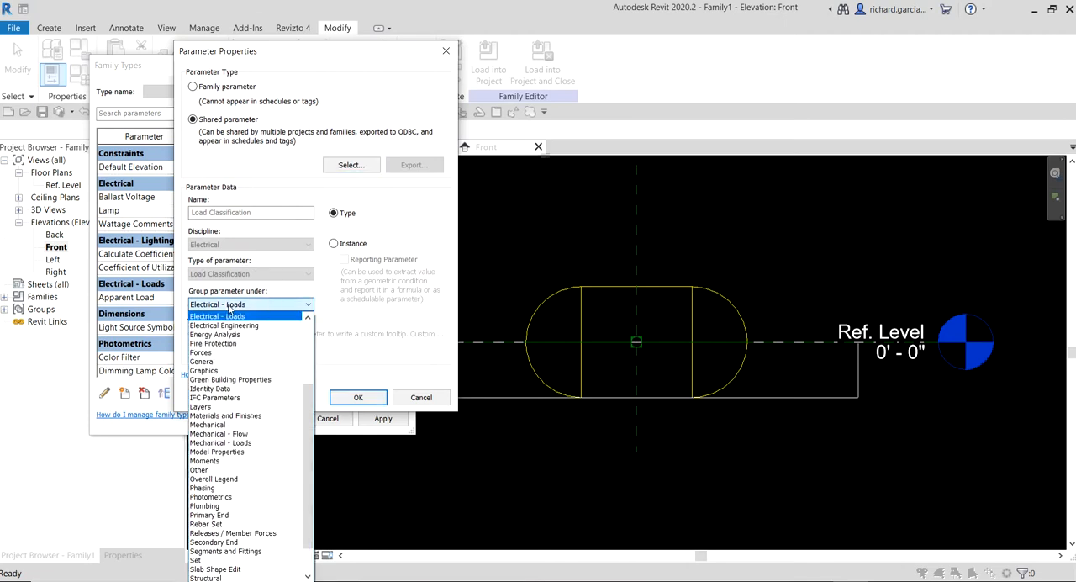
scroll(231, 336, "up", 1)
left_click(224, 324)
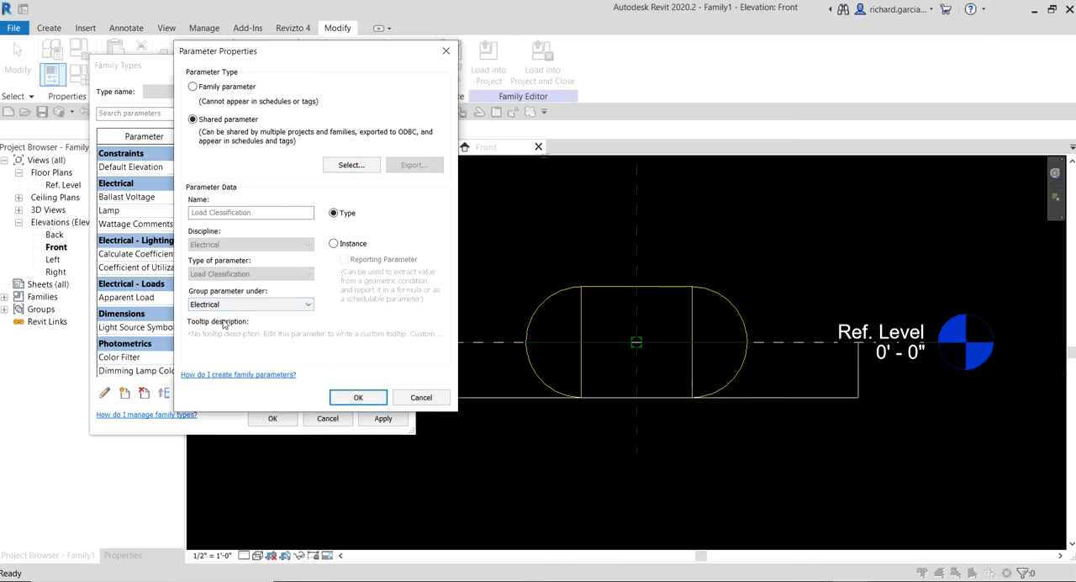
key("ctrl")
left_click(353, 395)
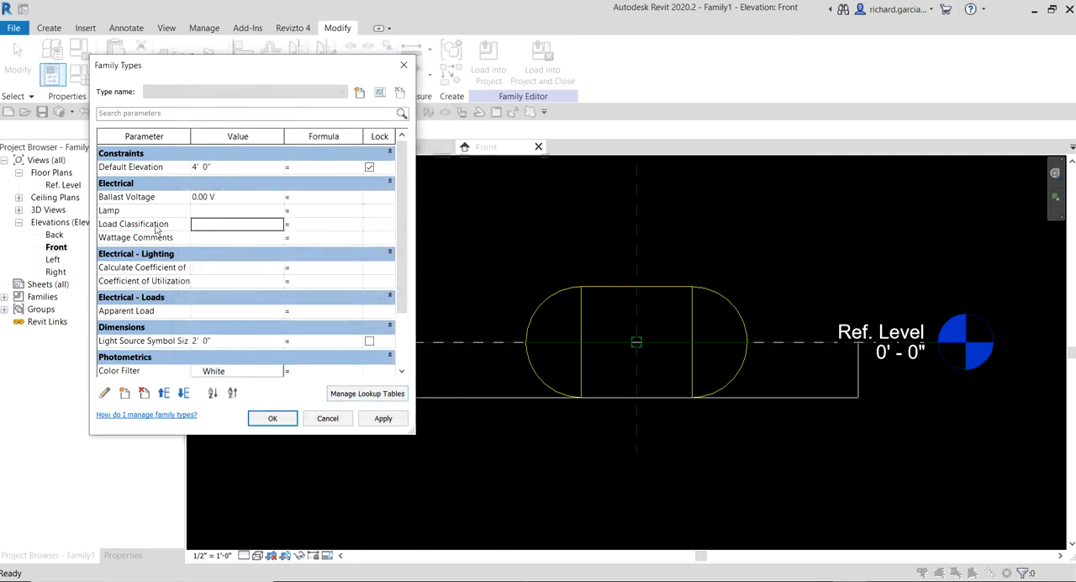
key("ctrl")
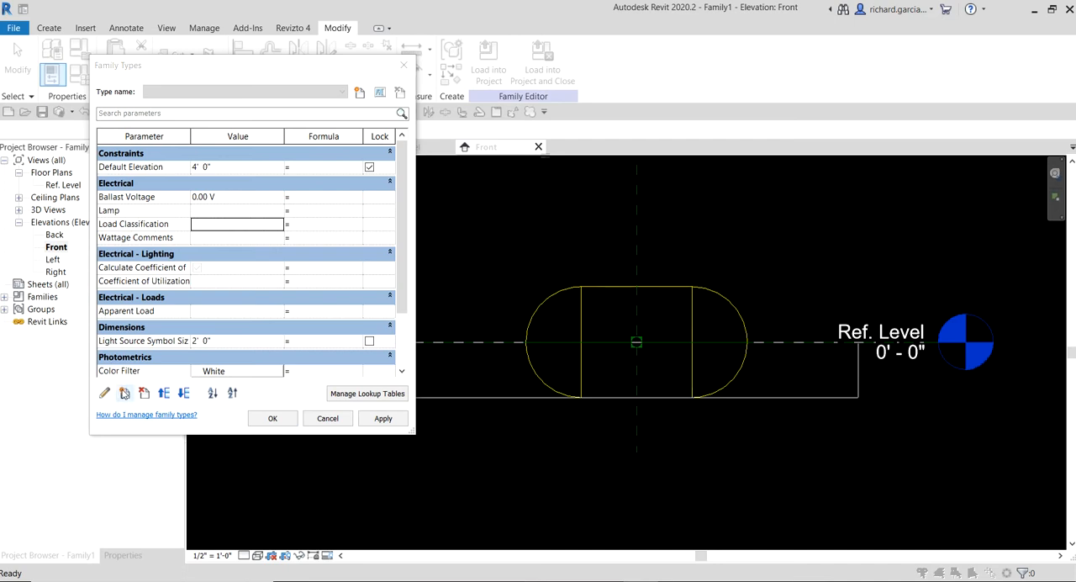
- Begin a further shared parameter for the family and open the shared parameter file for editing
left_click(126, 394)
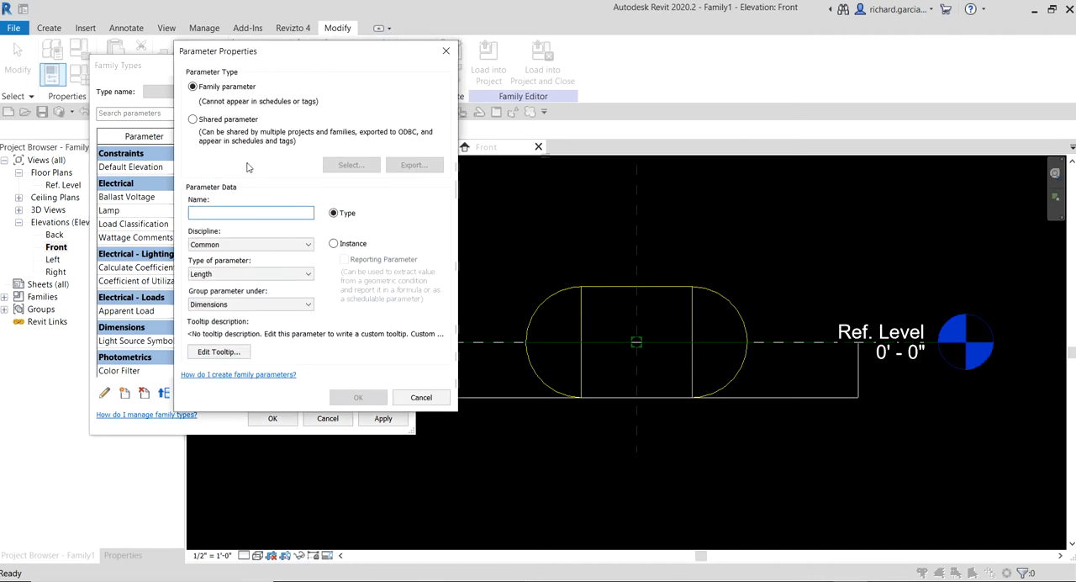
left_click(201, 121)
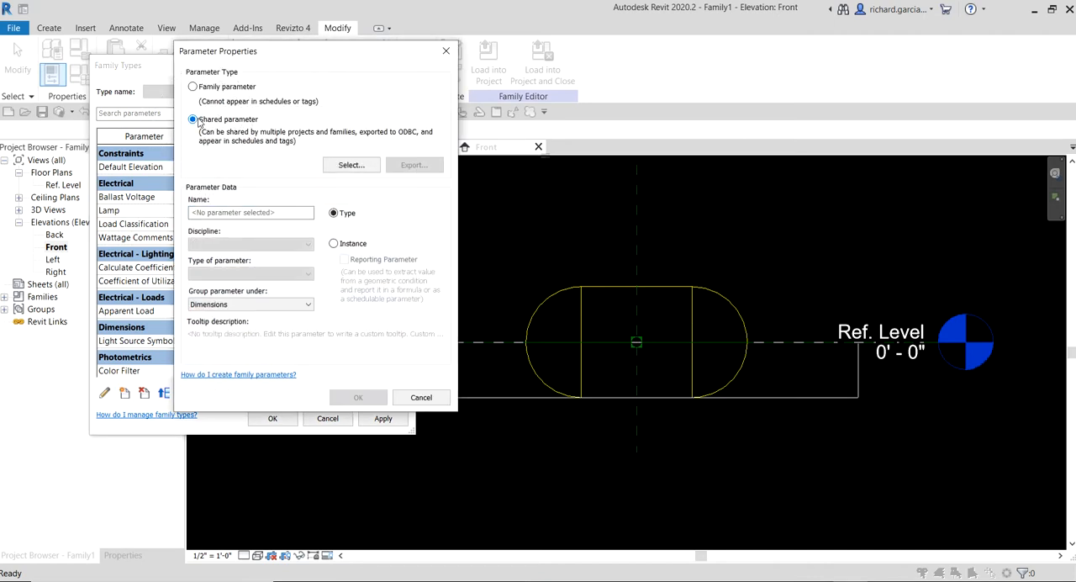
left_click(348, 165)
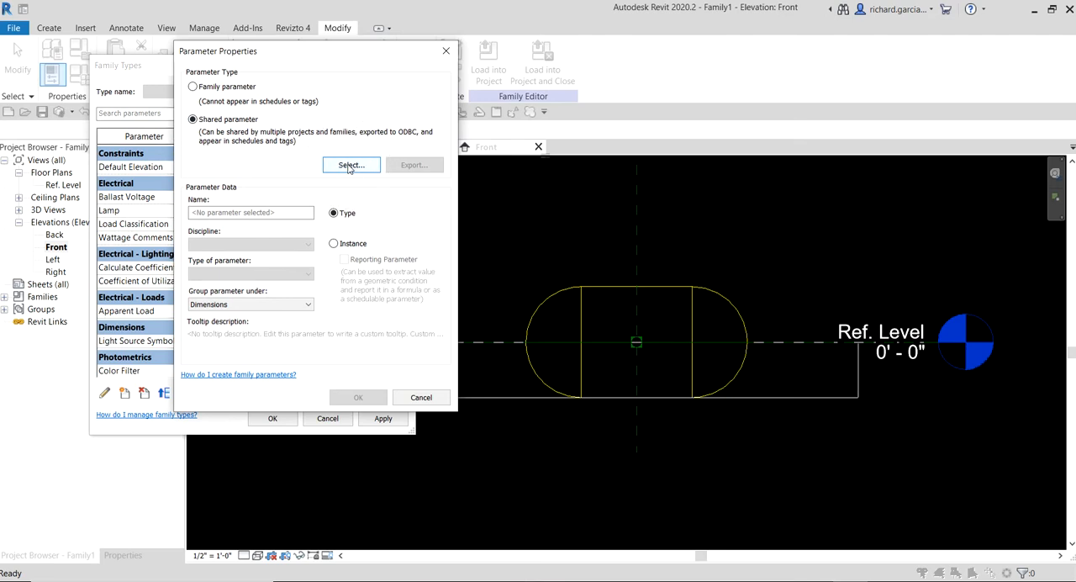
left_click(348, 165)
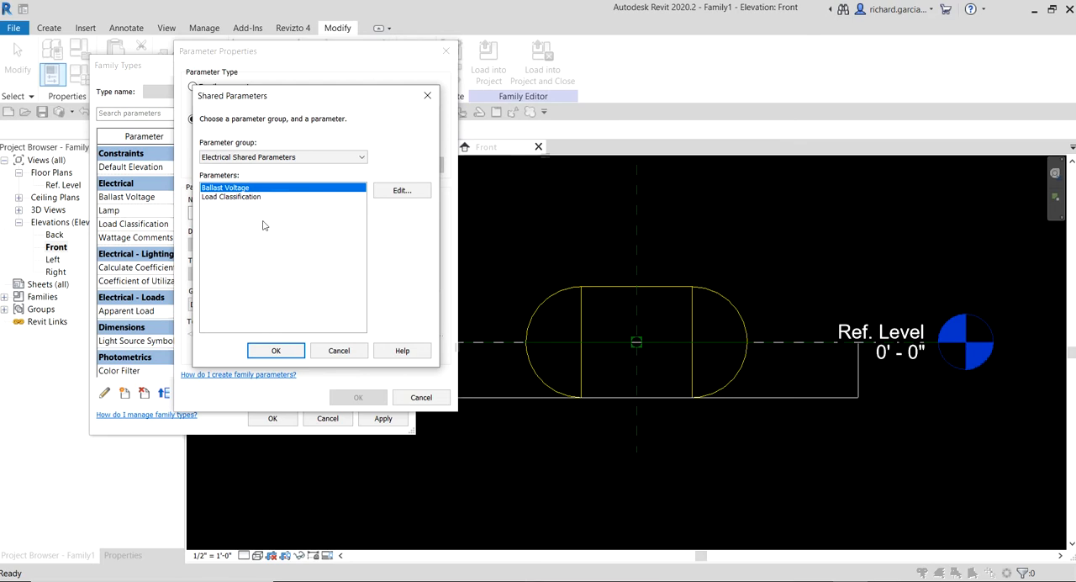
left_click(396, 191)
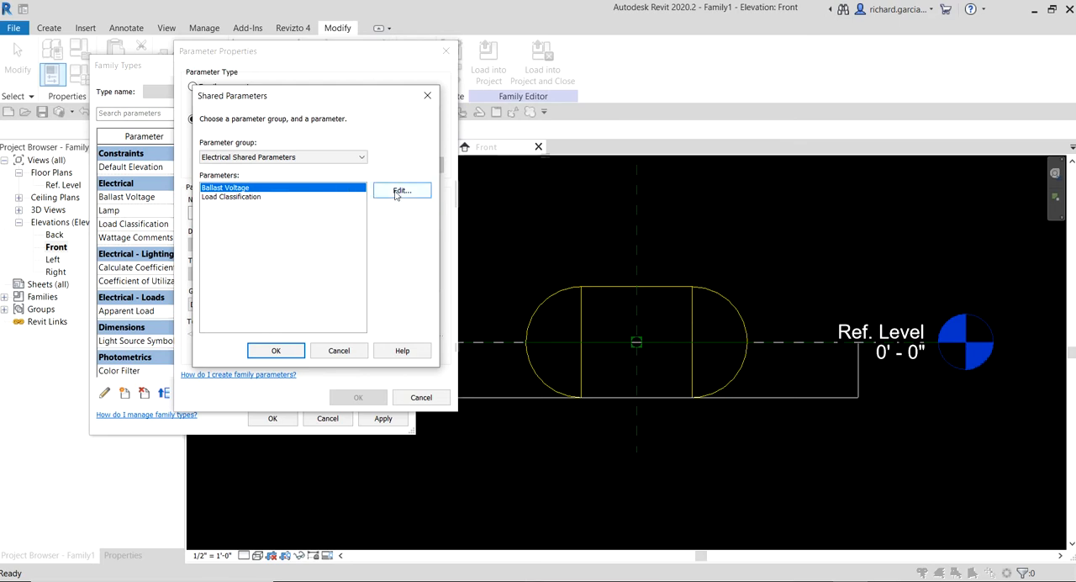
left_click(396, 191)
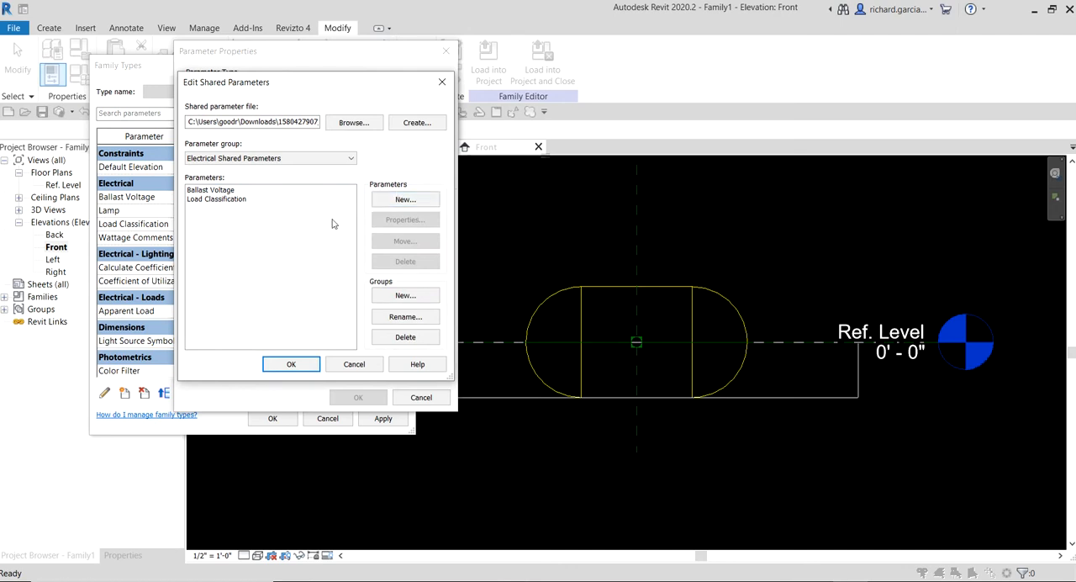
- Create a new parameter named Ballast Number of Poles in the Electrical Shared Parameters group
left_click(396, 205)
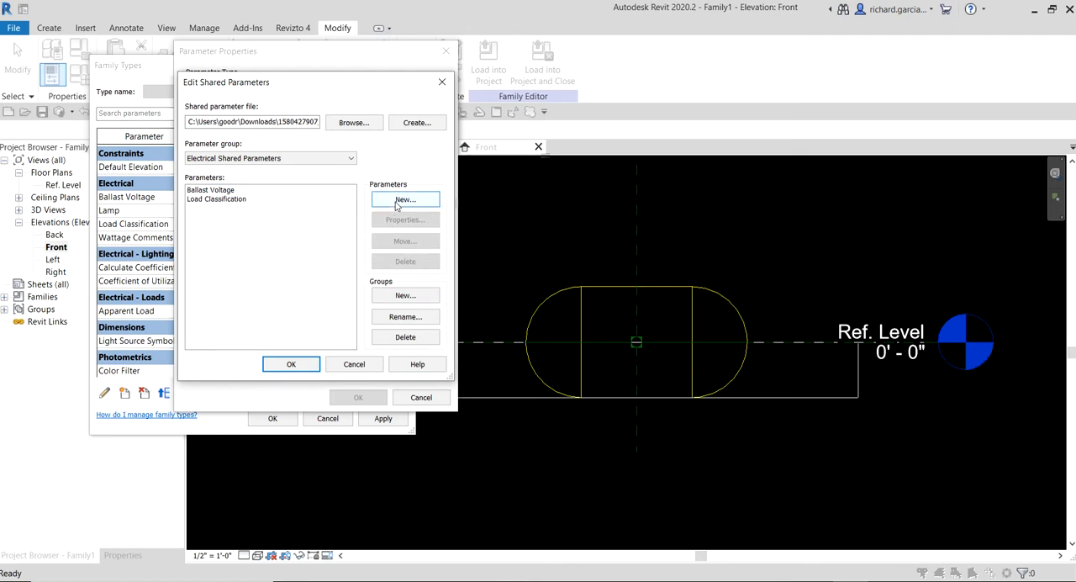
key("ctrl")
key("ctrl")
key("ctrl")
left_click(404, 200)
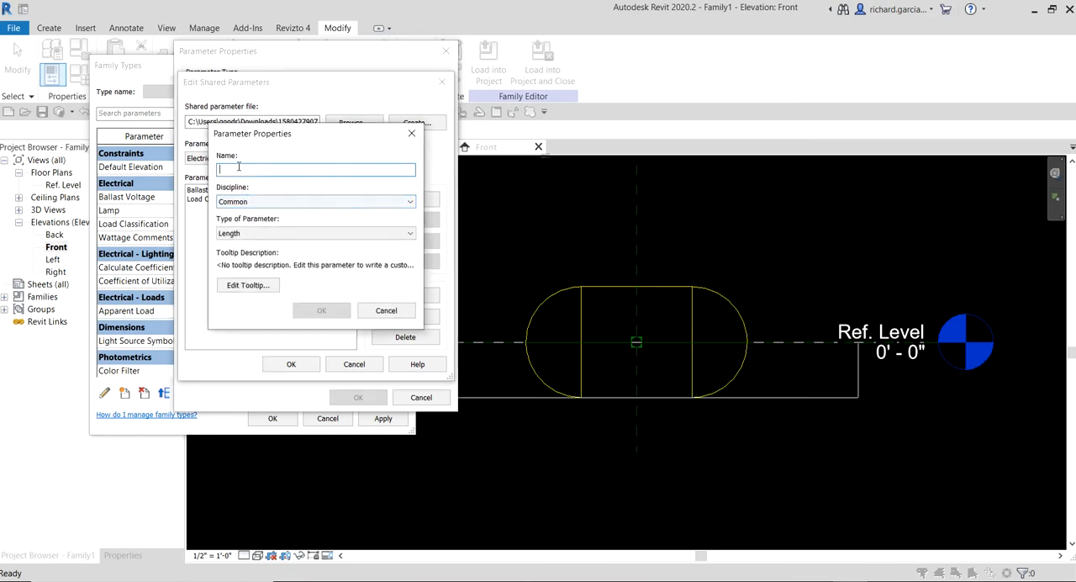
key("ctrl")
type("Ballast Number of Poles")
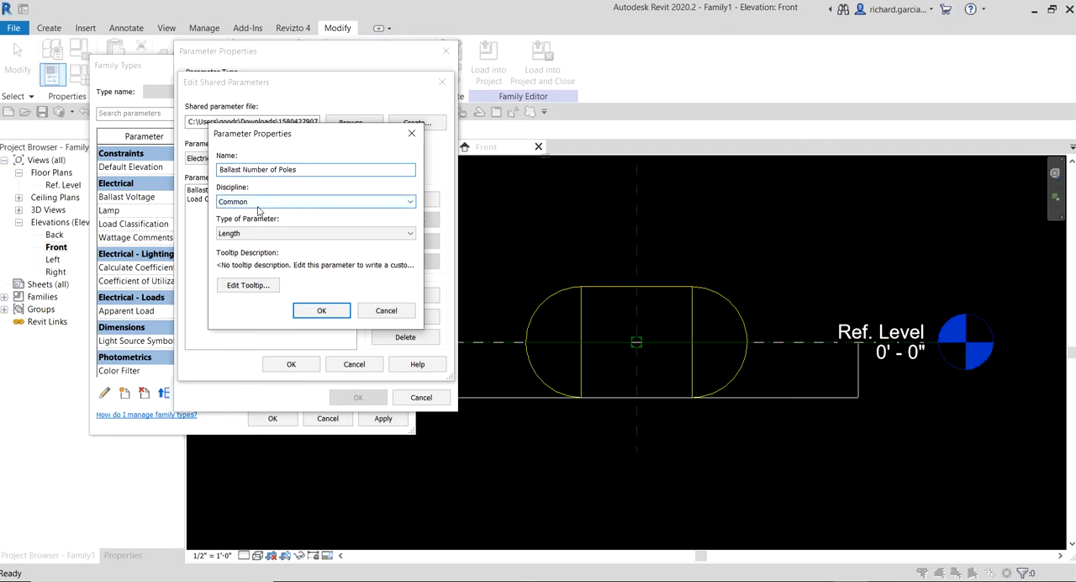
- Set the new shared parameter's discipline to Electrical and its type to Number of Poles, and accept the definition
left_click(258, 203)
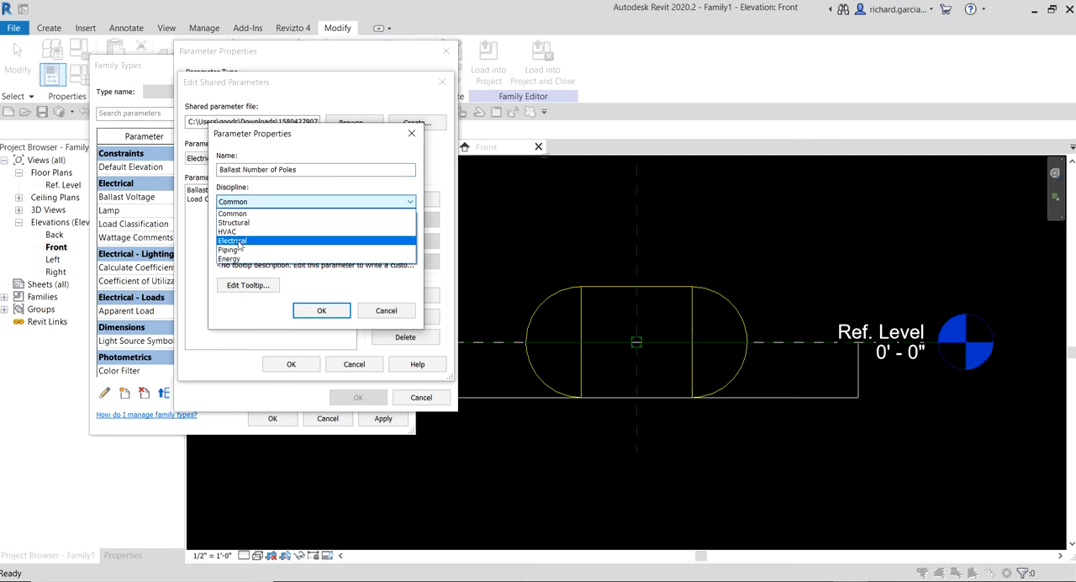
left_click(239, 241)
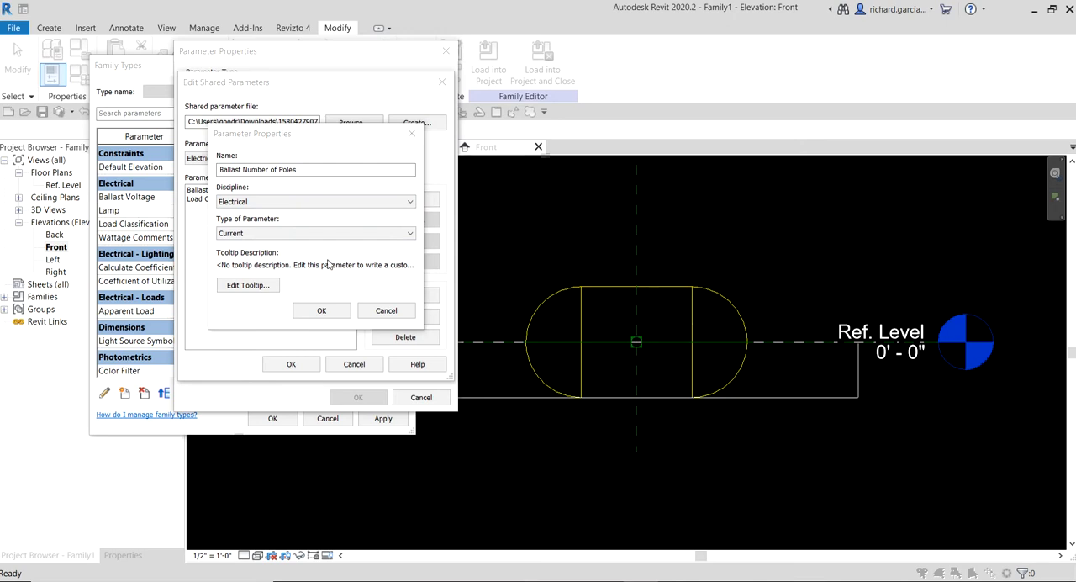
left_click(246, 232)
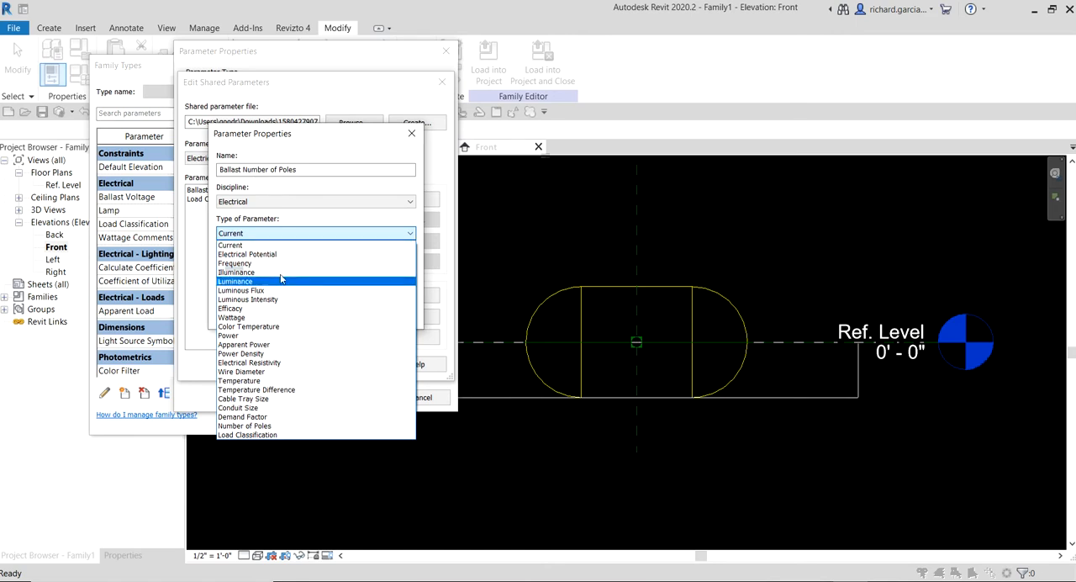
left_click(245, 425)
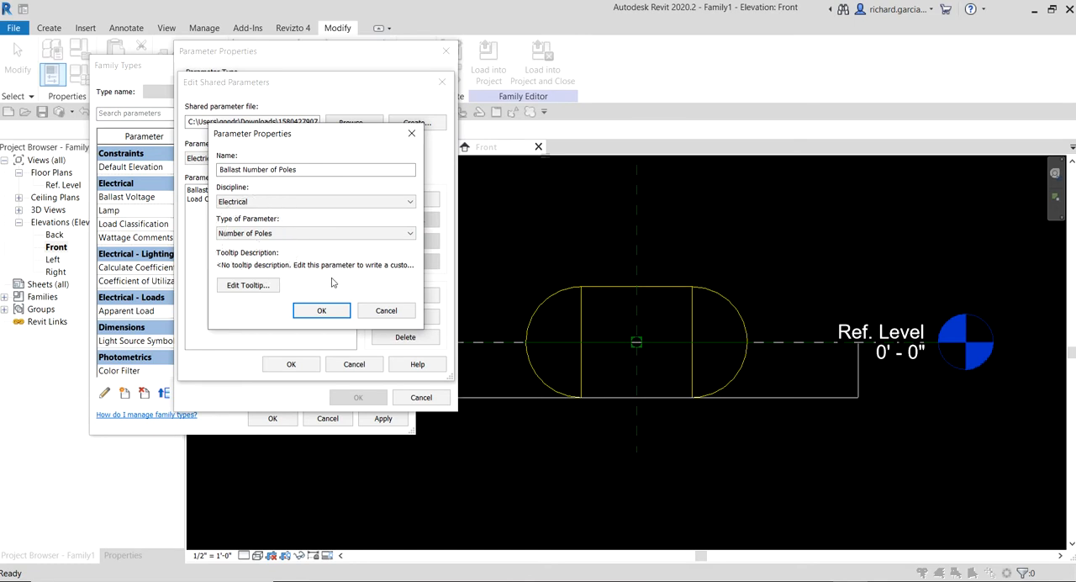
left_click(320, 310)
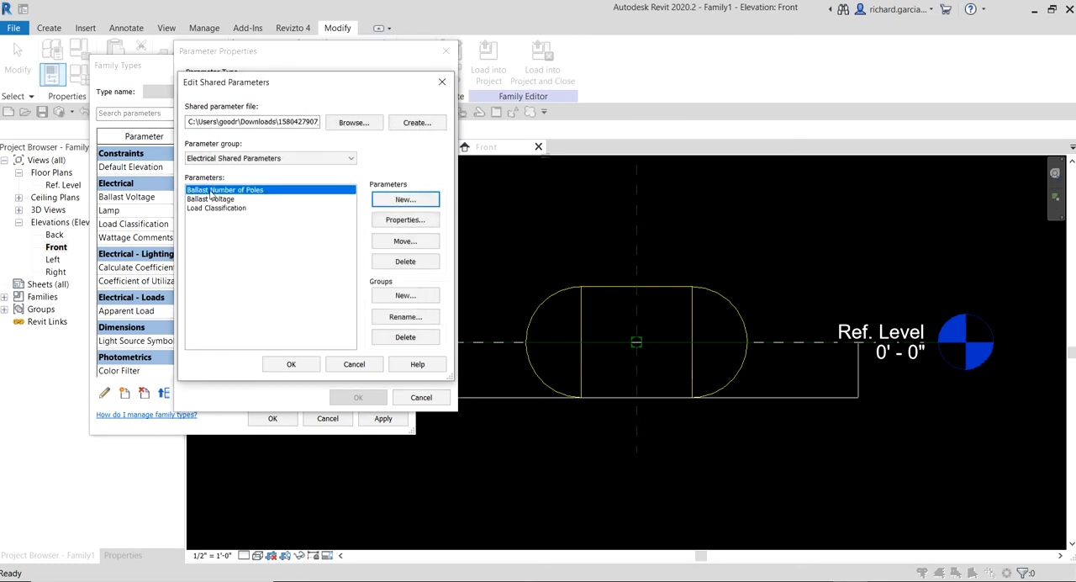
- Add Ballast Number of Poles to the family as a type parameter grouped under Electrical, and accept the family types
left_click(287, 363)
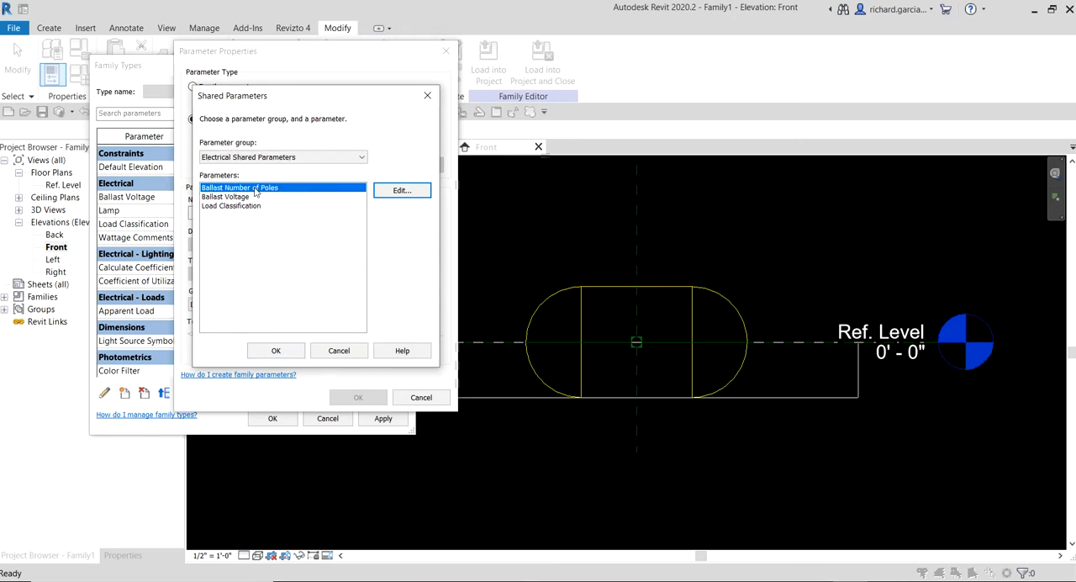
left_click(276, 351)
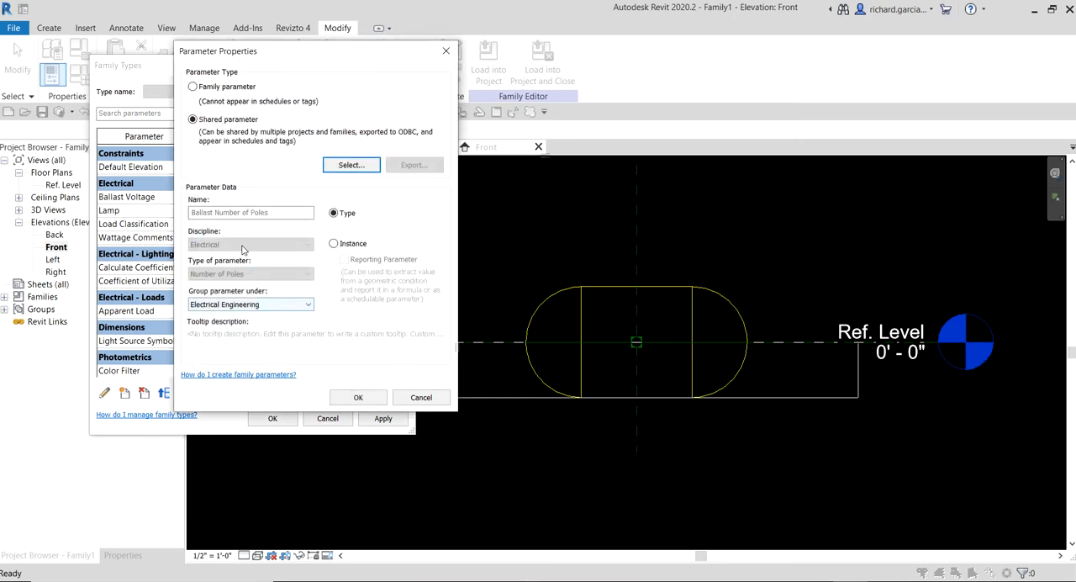
left_click(249, 305)
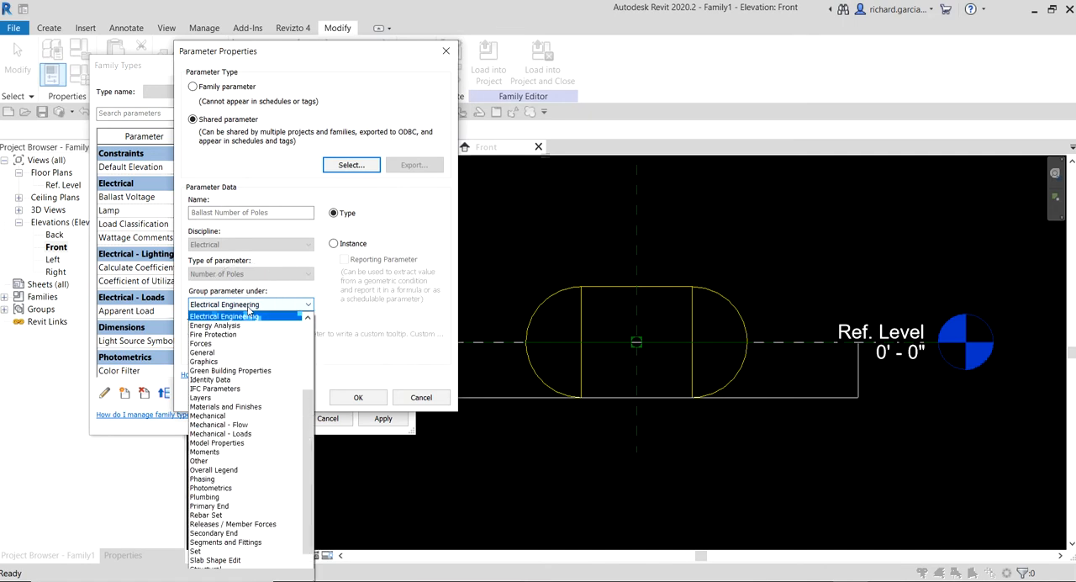
scroll(229, 341, "up", 2)
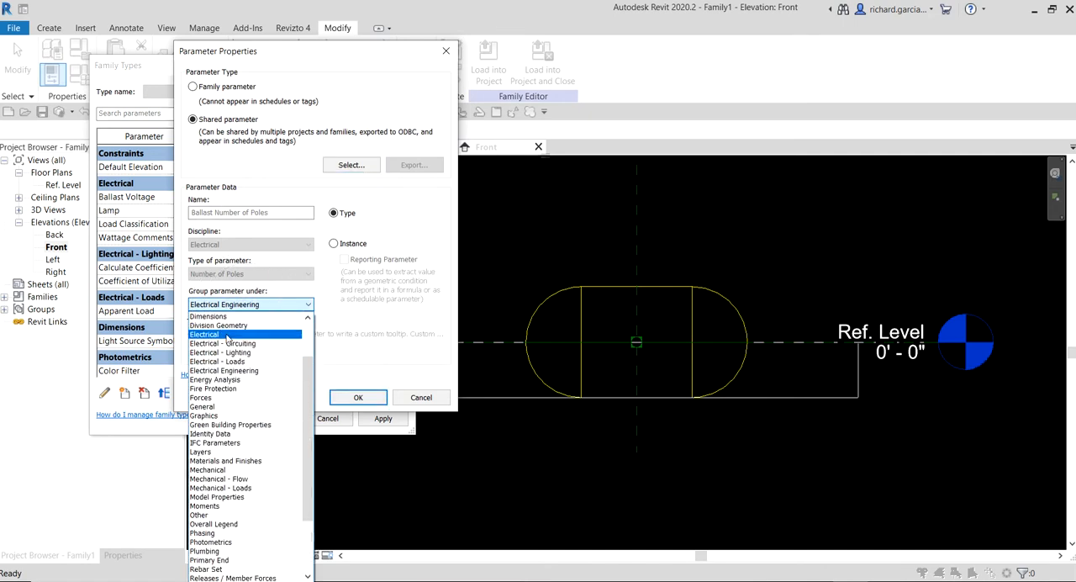
left_click(227, 335)
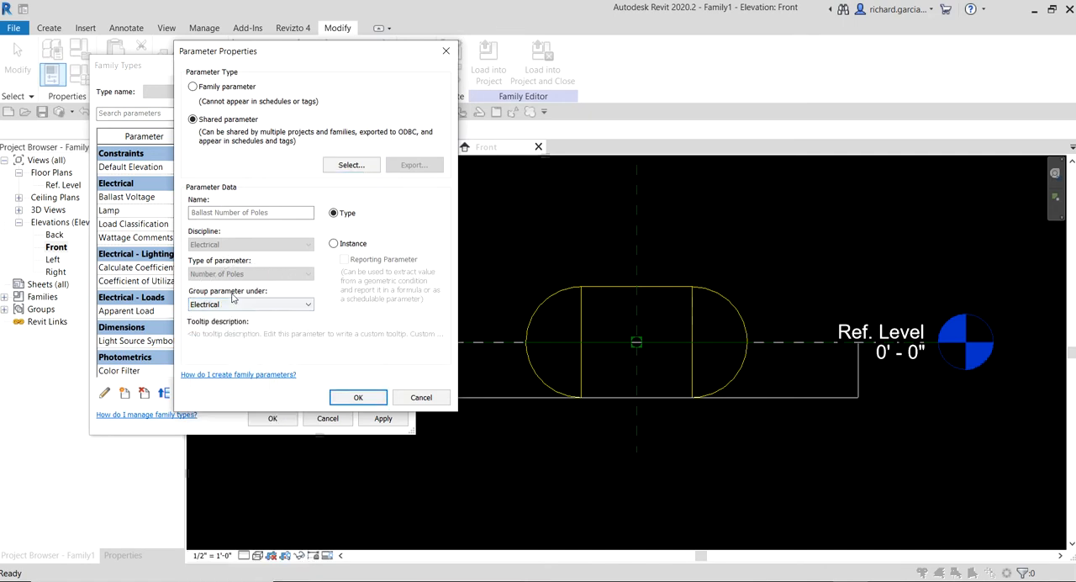
left_click(353, 397)
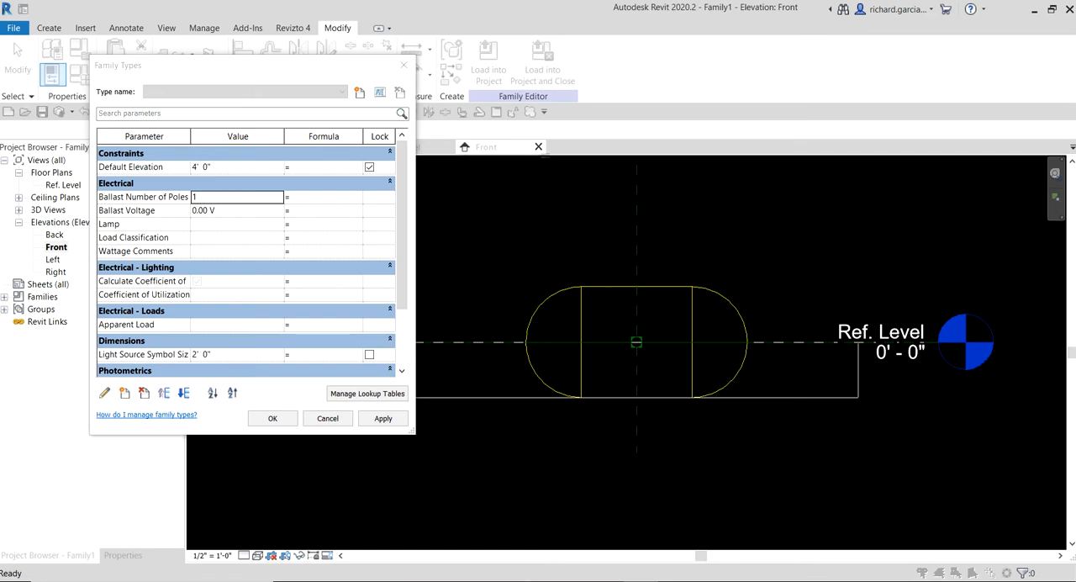
left_click(270, 420)
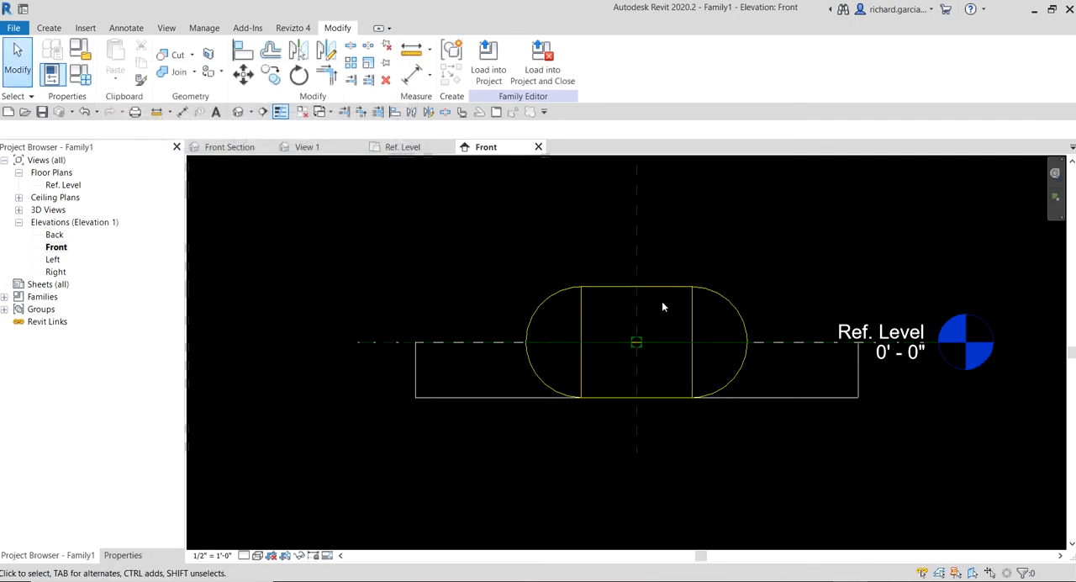
- Show the fixture in the default 3D view and review the family's electrical parameters in Family Types
scroll(770, 256, "down", 2)
scroll(769, 255, "up", 2)
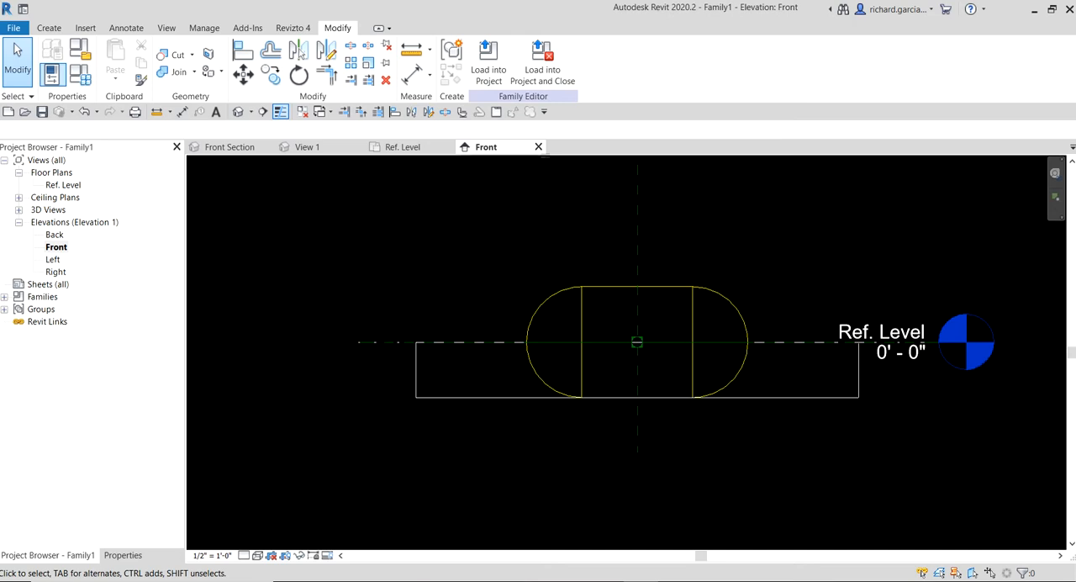
middle_click_drag(848, 265, 733, 285)
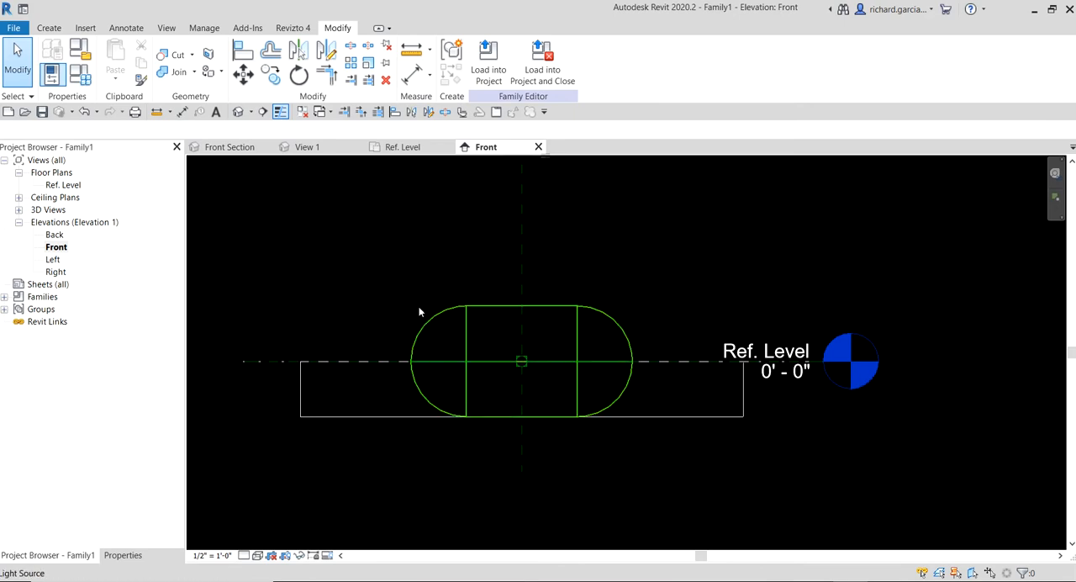
left_click(240, 112)
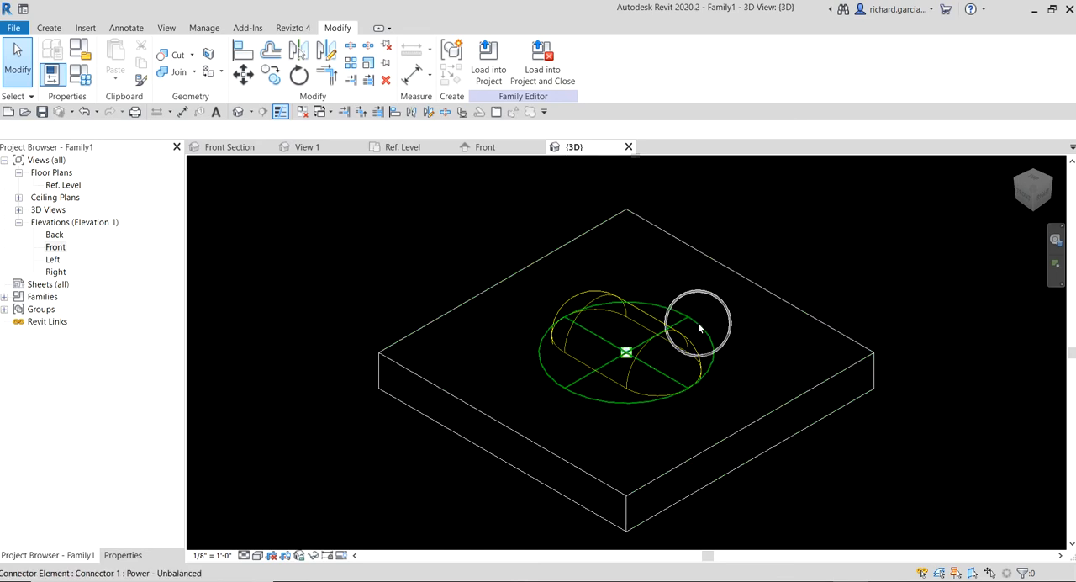
left_click(83, 78)
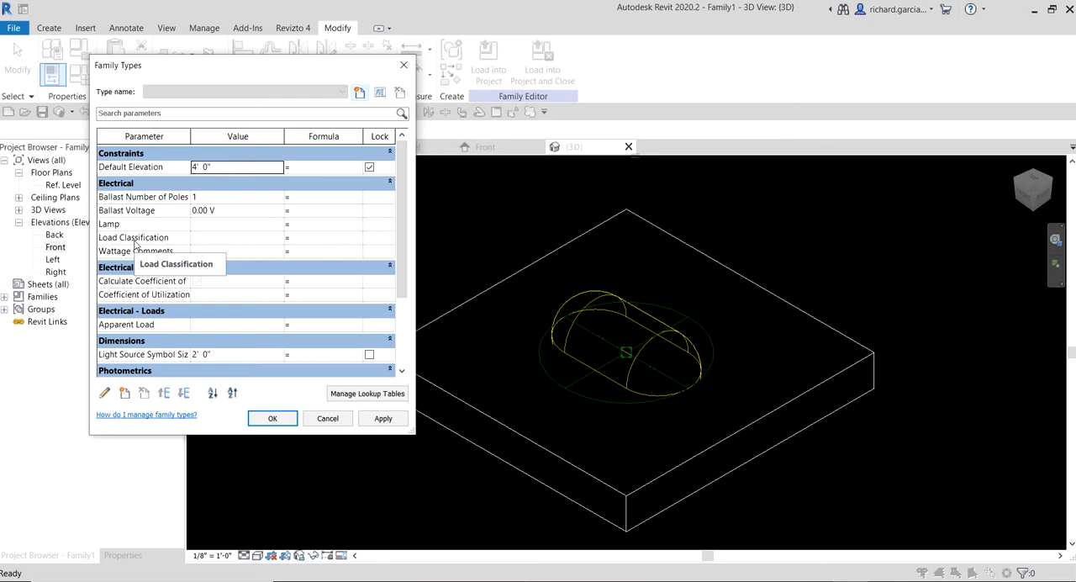
left_click(278, 420)
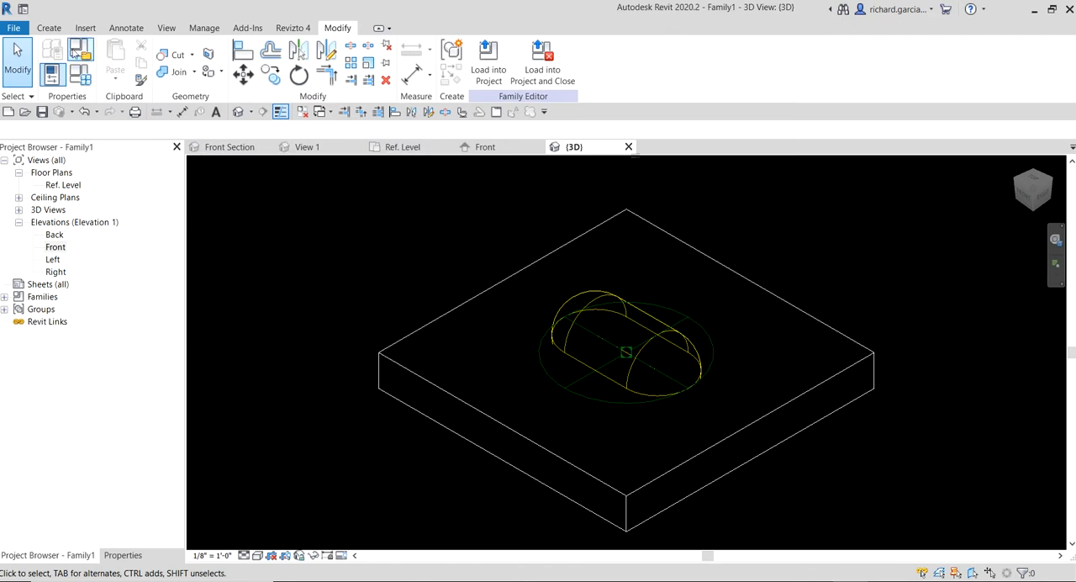
left_click(15, 28)
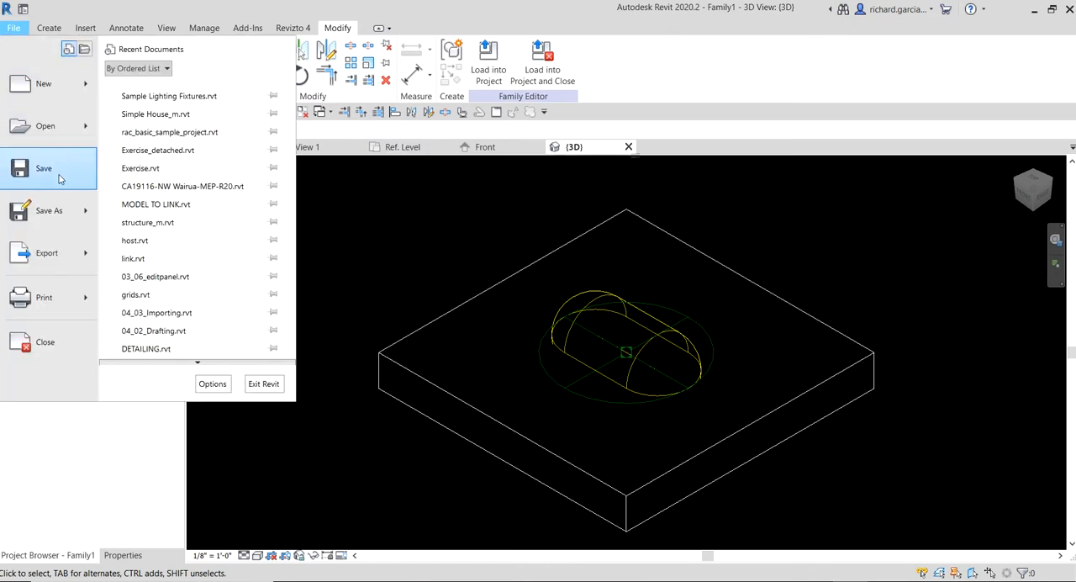
mouse_move(59, 212)
left_click(185, 193)
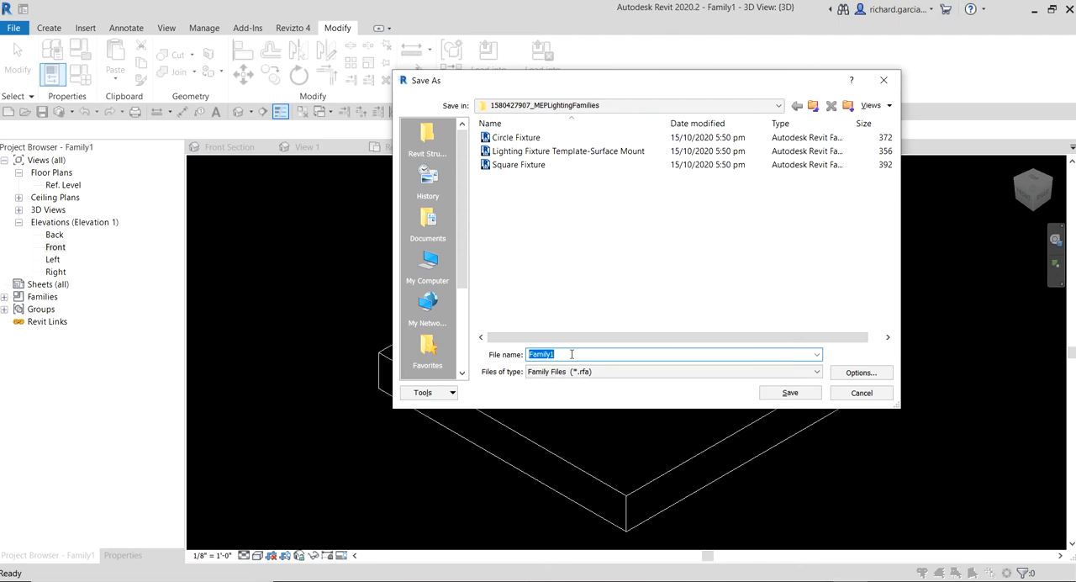
type("Lighting")
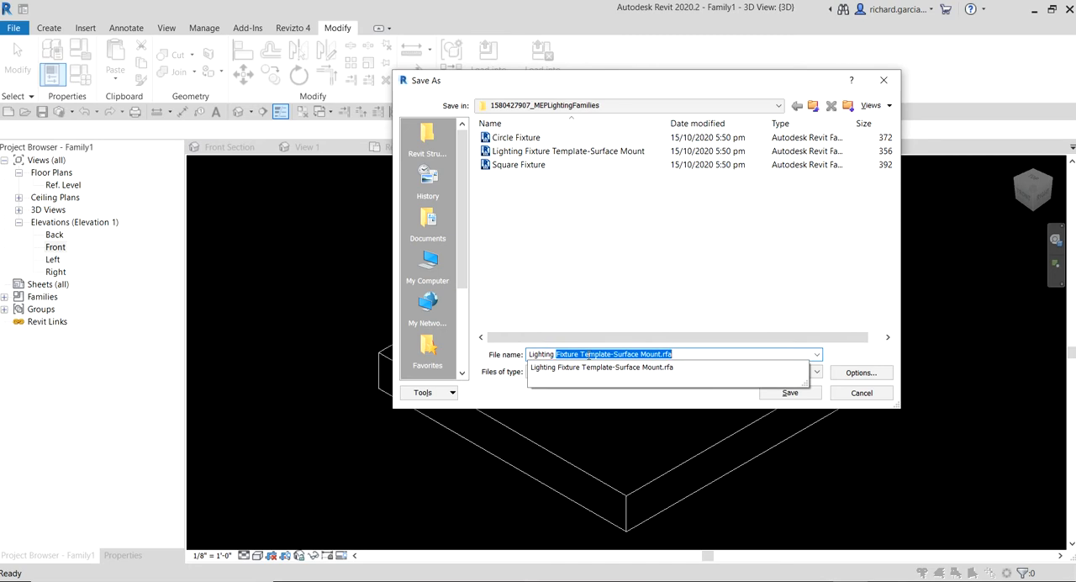
type(" Fixture Template")
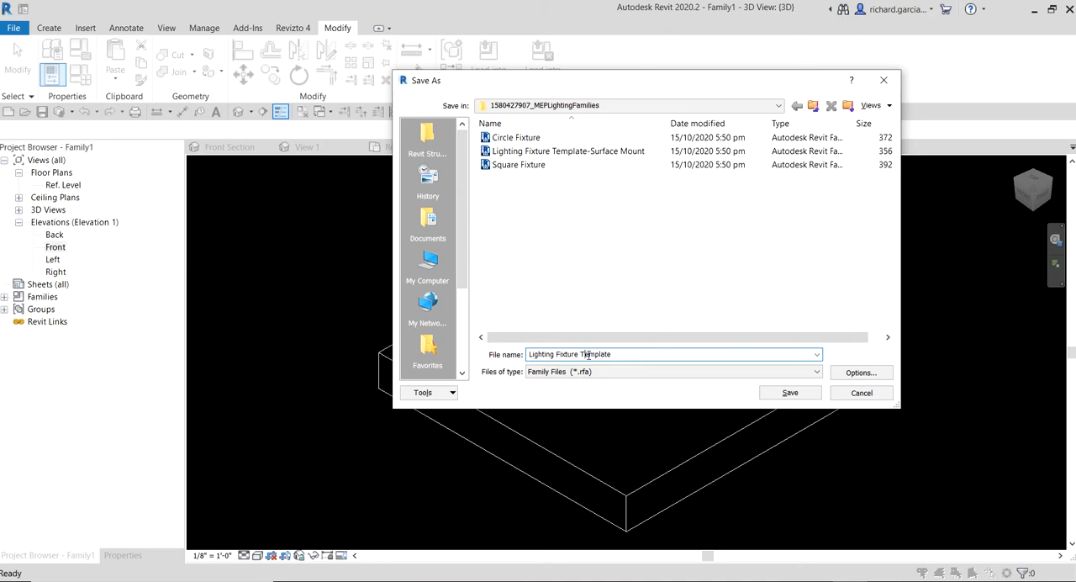
key("BackSpace")
type("-Surface")
left_click(651, 354)
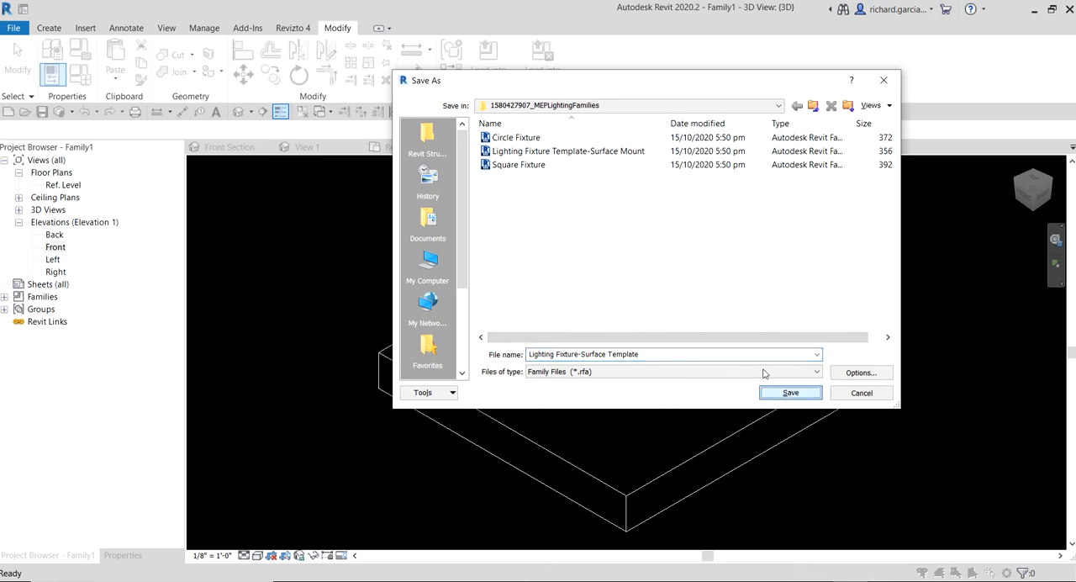
key("Return")
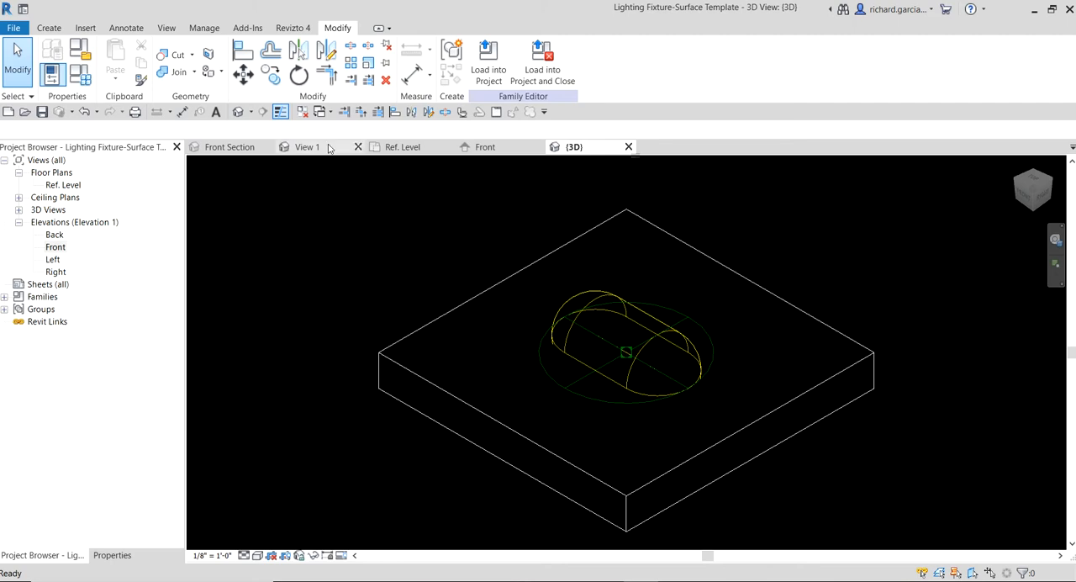
- Close all open documents: the saved fixture family, the Sample Lighting Fixtures project and the Ceiling Light - Flat Round family
left_click(303, 112)
left_click(448, 146)
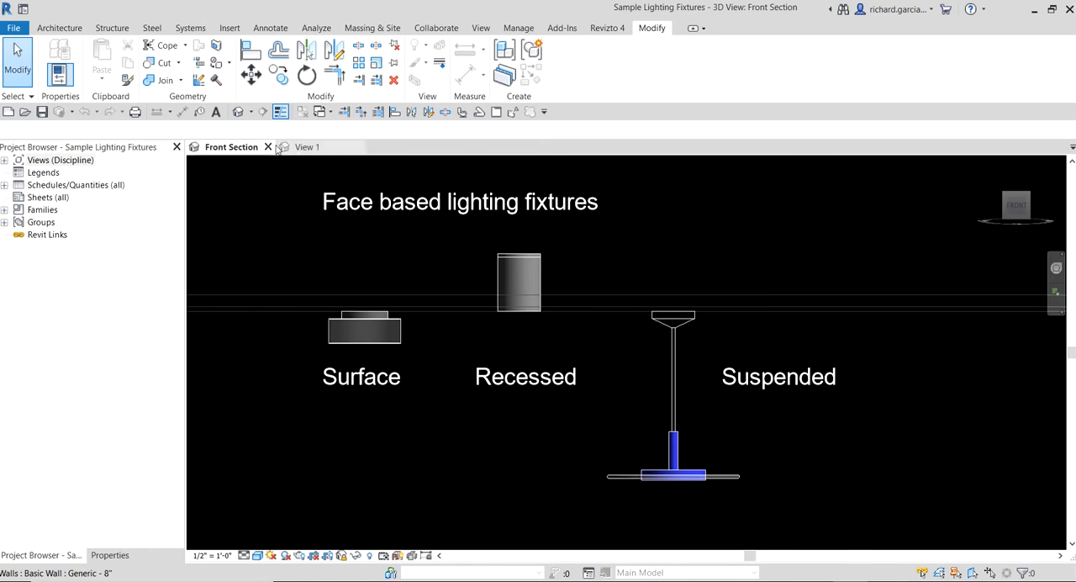
left_click(307, 147)
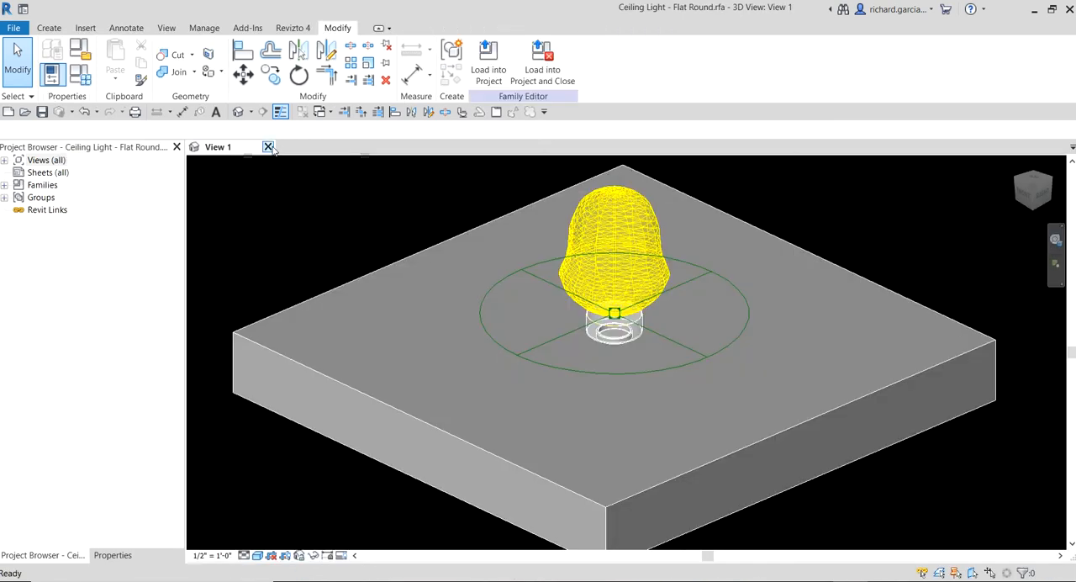
left_click(268, 147)
left_click(569, 306)
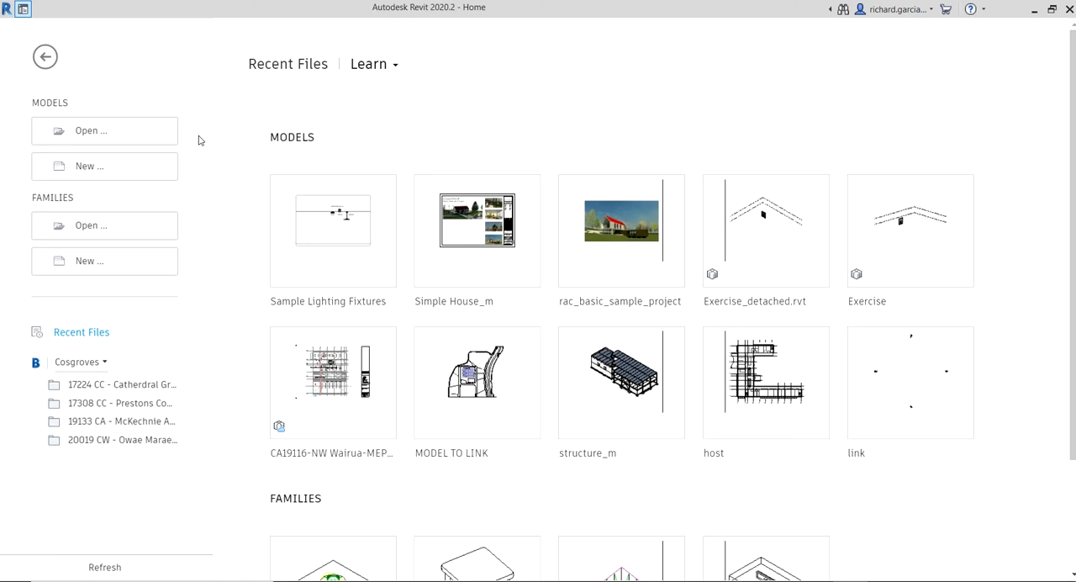
left_click(98, 265)
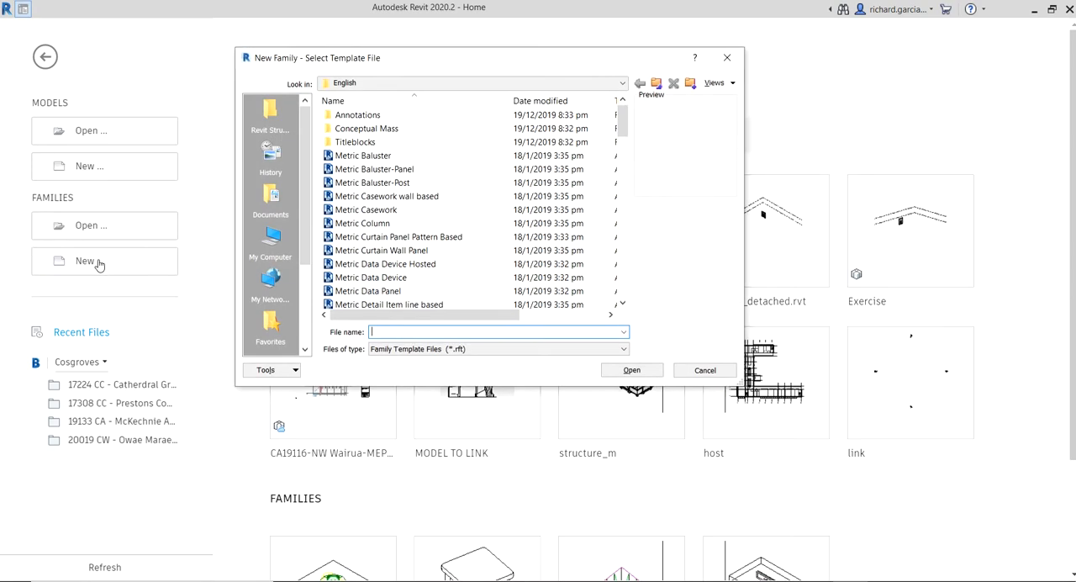
left_click(368, 88)
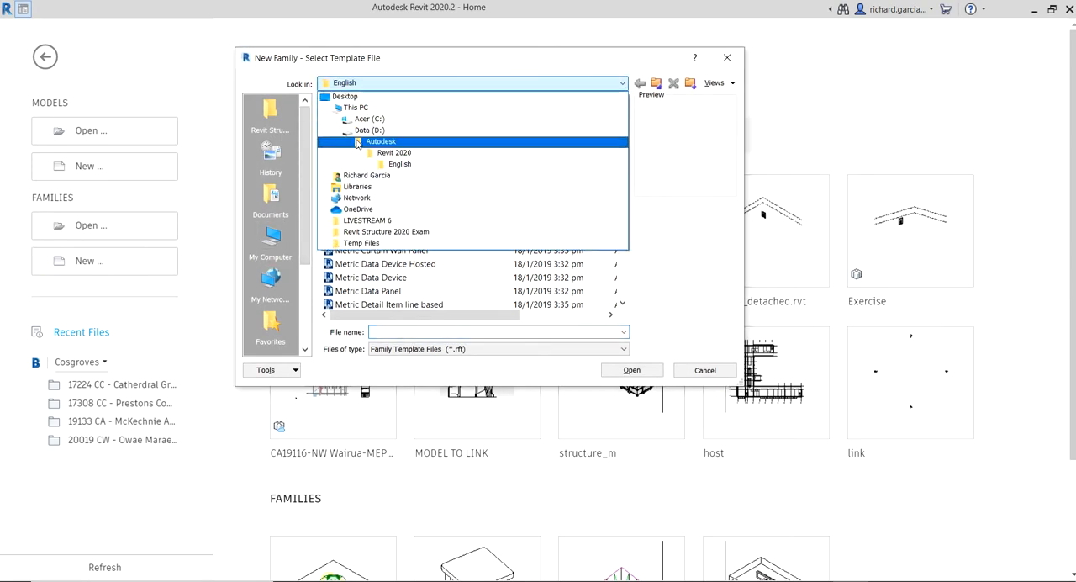
left_click(360, 181)
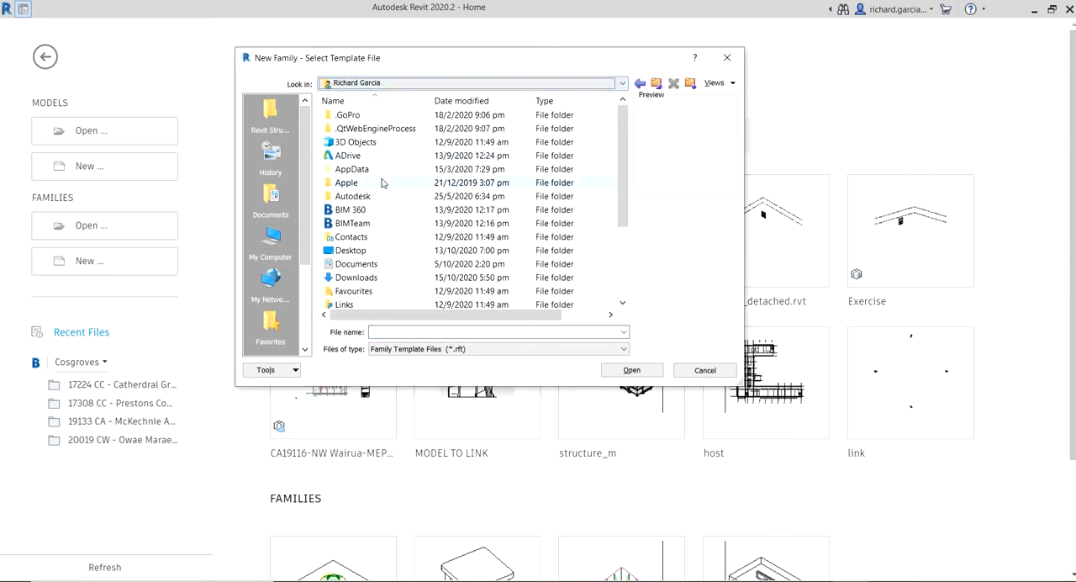
double_click(353, 277)
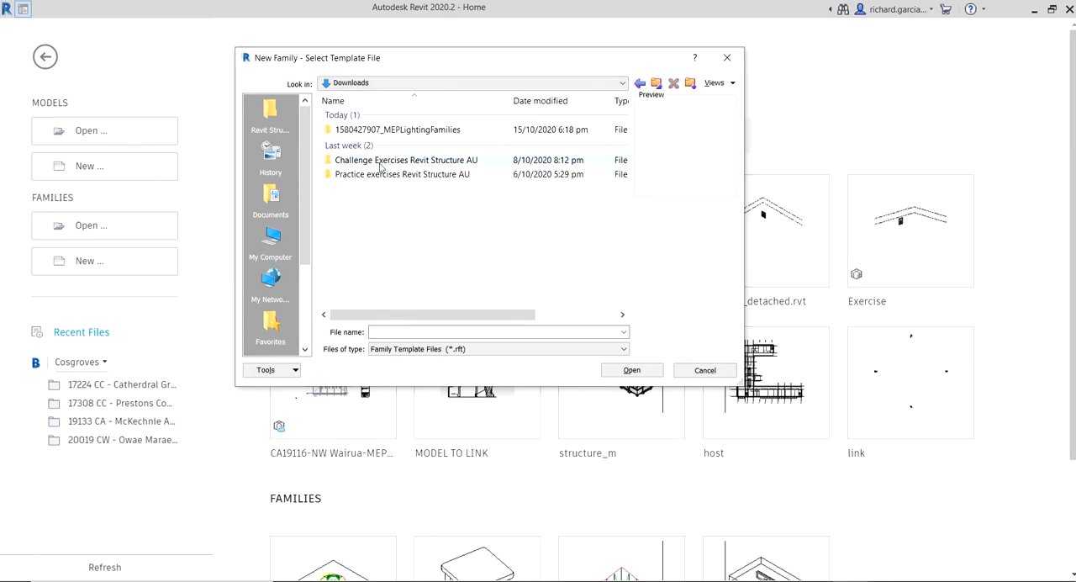
double_click(372, 130)
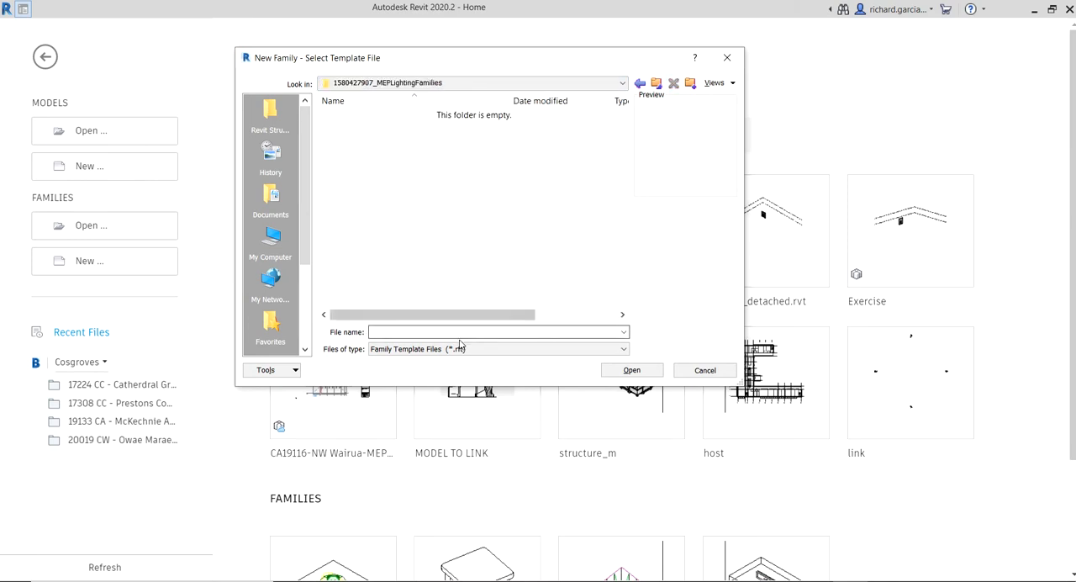
left_click(423, 353)
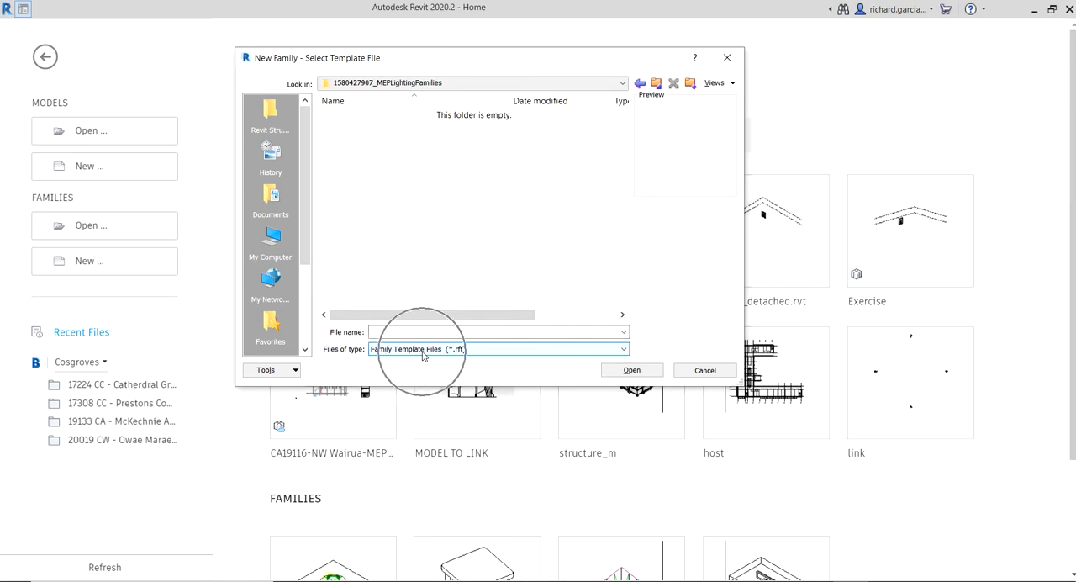
left_click(391, 353)
left_click(391, 353)
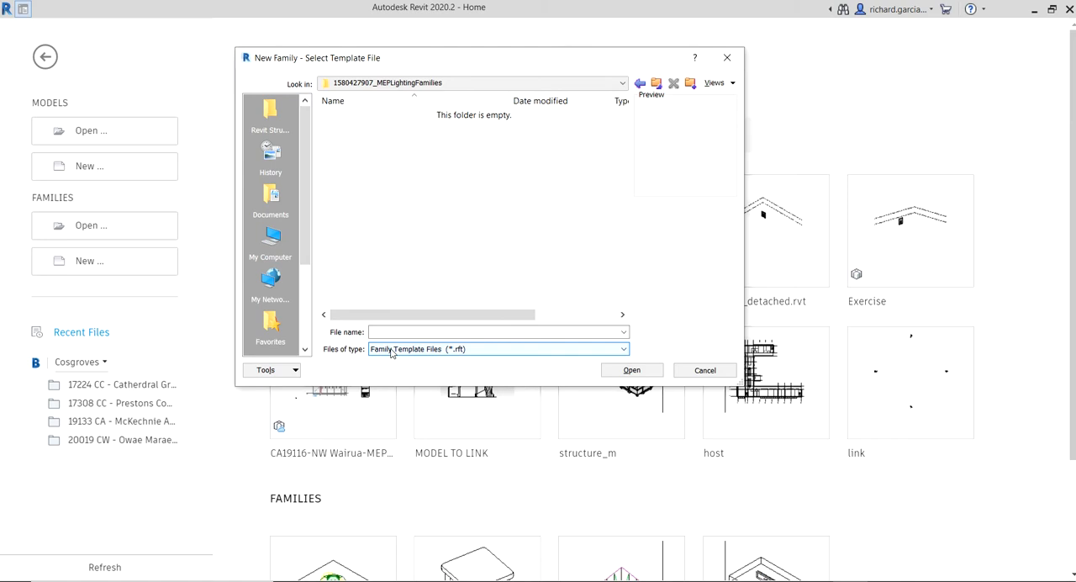
left_click(704, 370)
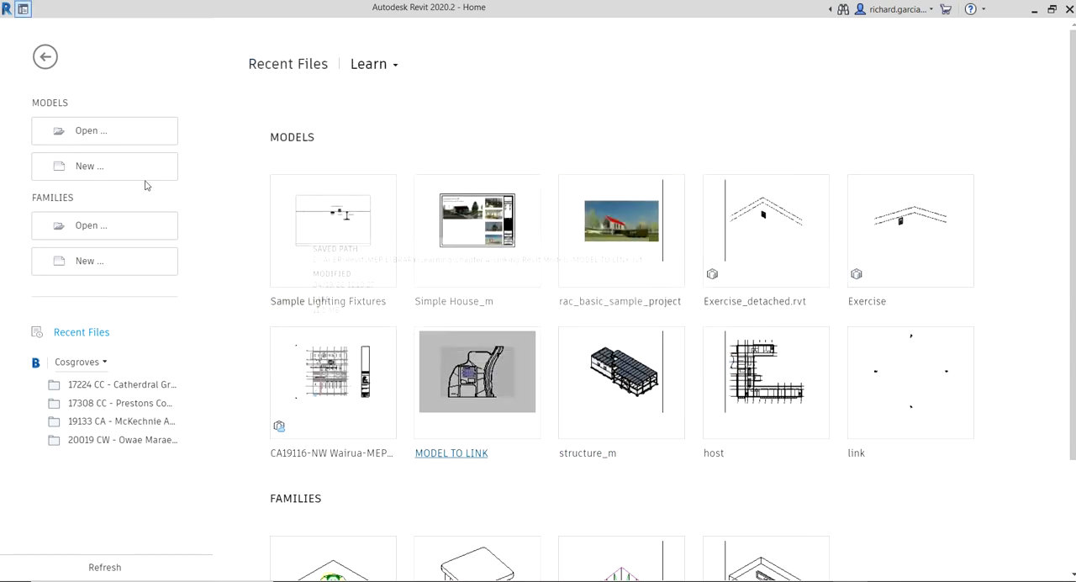
left_click(92, 227)
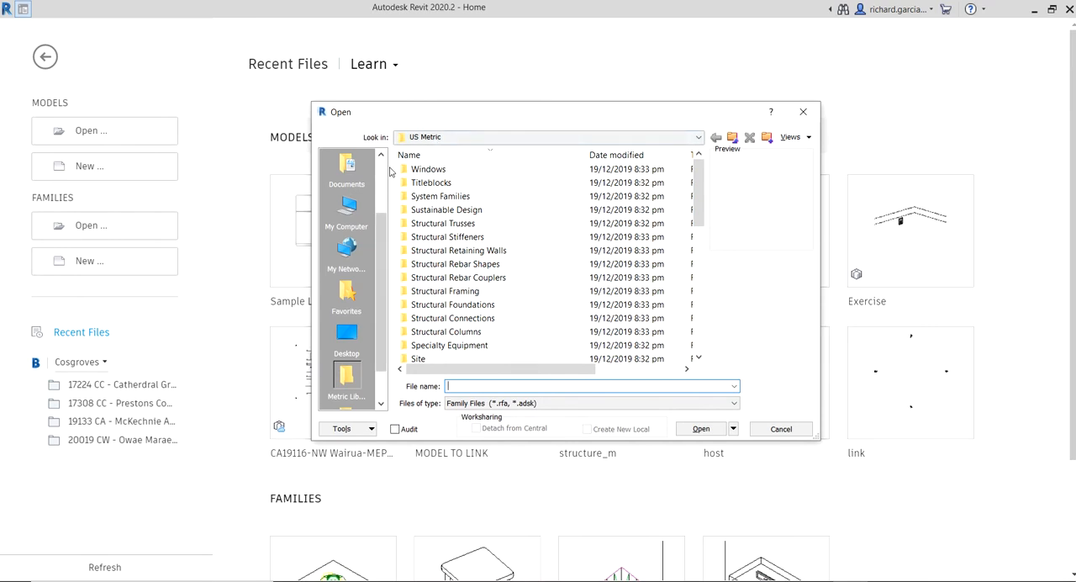
left_click(483, 137)
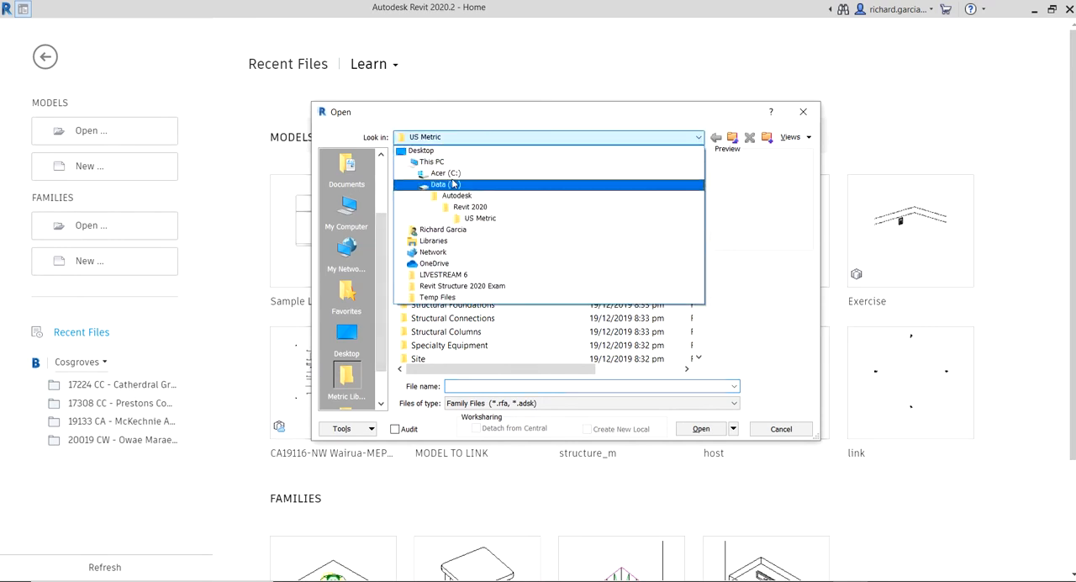
left_click(442, 230)
left_click(442, 292)
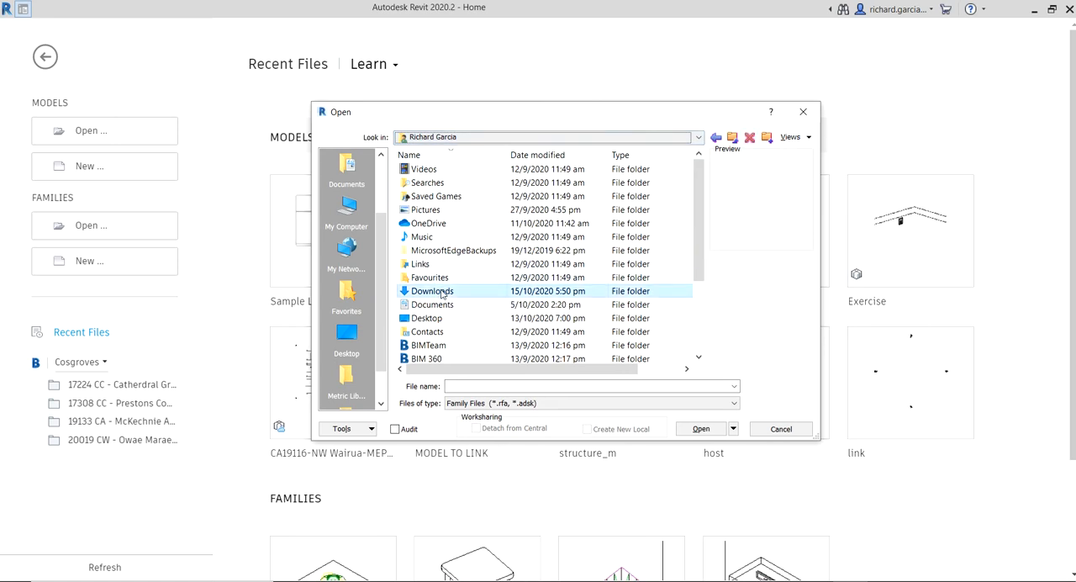
double_click(442, 292)
double_click(451, 183)
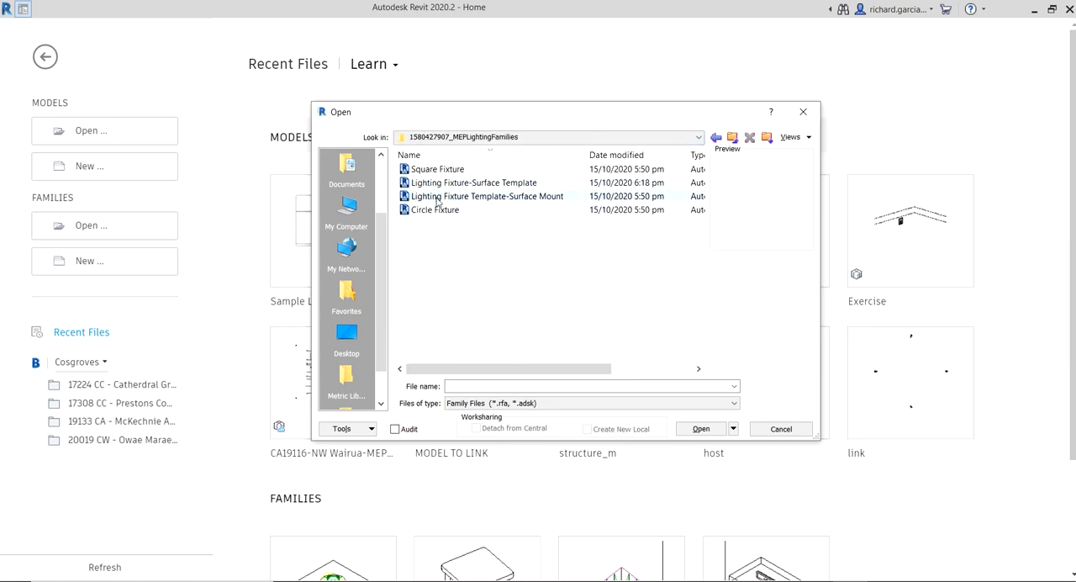
left_click(436, 199)
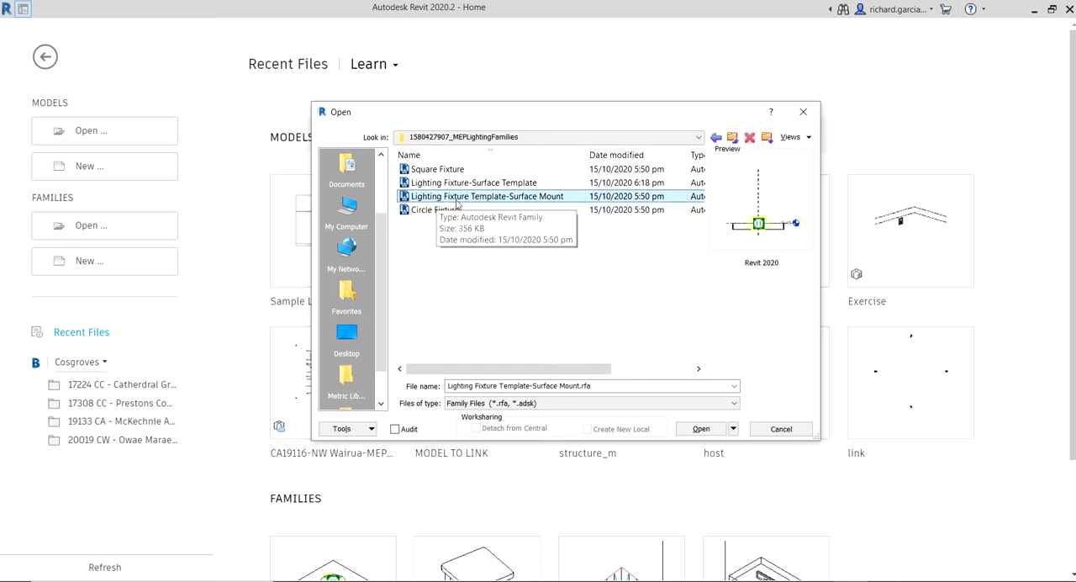
key("ctrl")
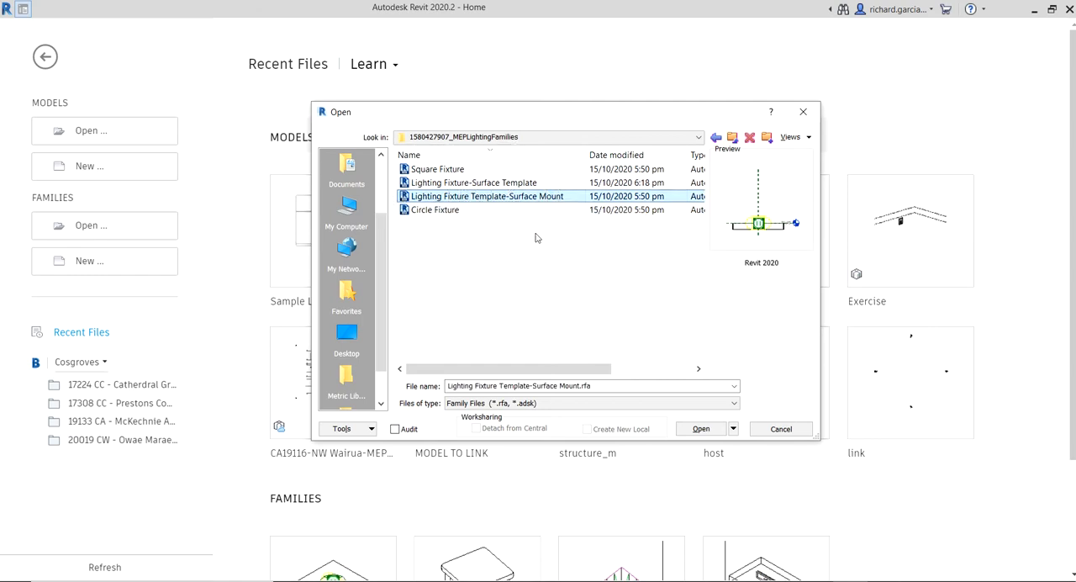
key("ctrl")
key("ctrl")
left_click(702, 428)
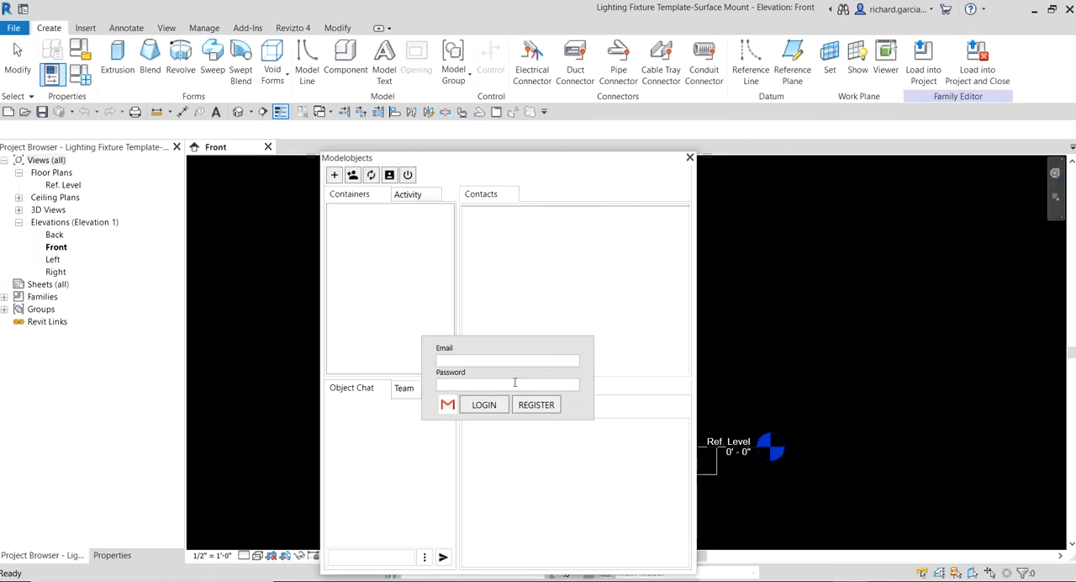
left_click(689, 157)
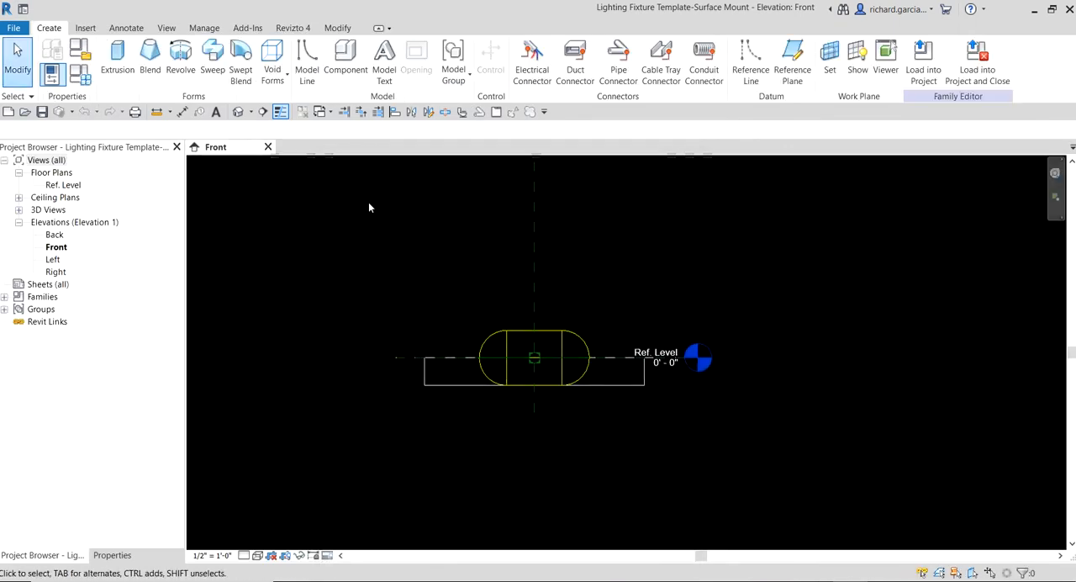
- Examine the surface-mount template family in the default 3D view and the Ref. Level plan, including its electrical parameters in Family Types
left_click(238, 112)
scroll(620, 392, "up", 5)
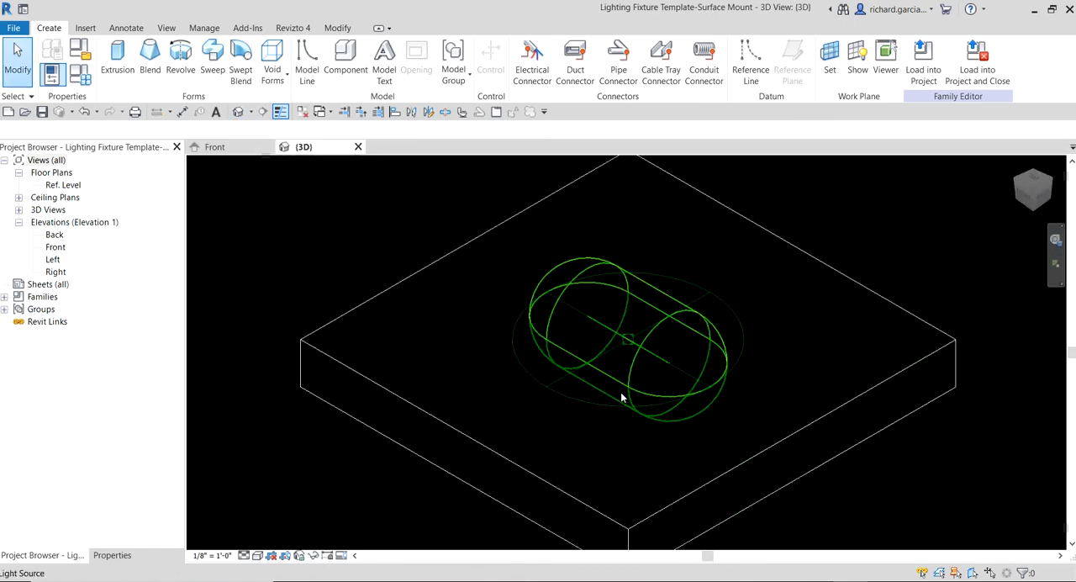
middle_click_drag(620, 392, 613, 341, "shift")
scroll(668, 288, "down", 2)
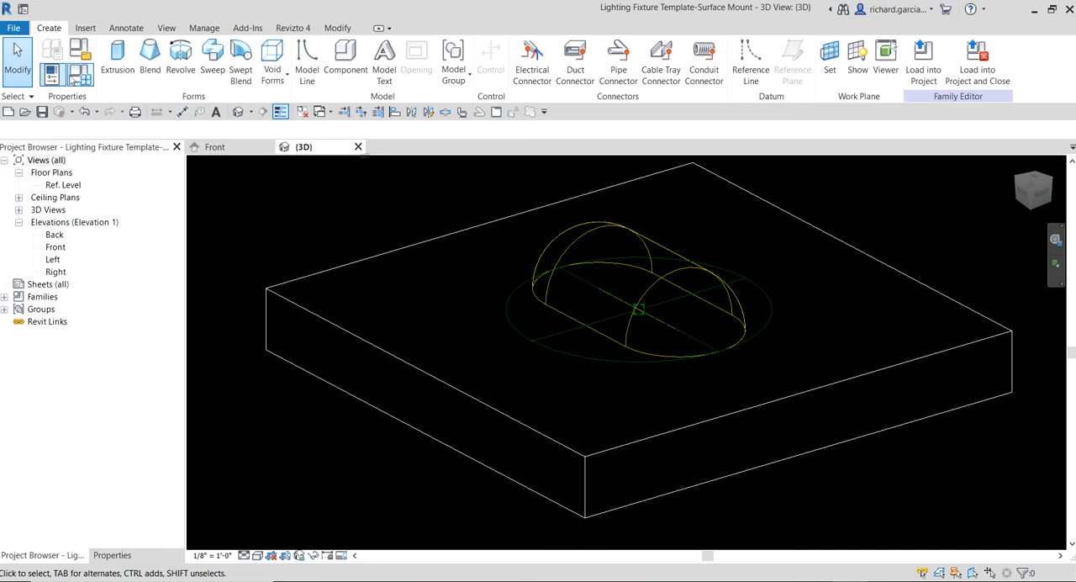
left_click(80, 75)
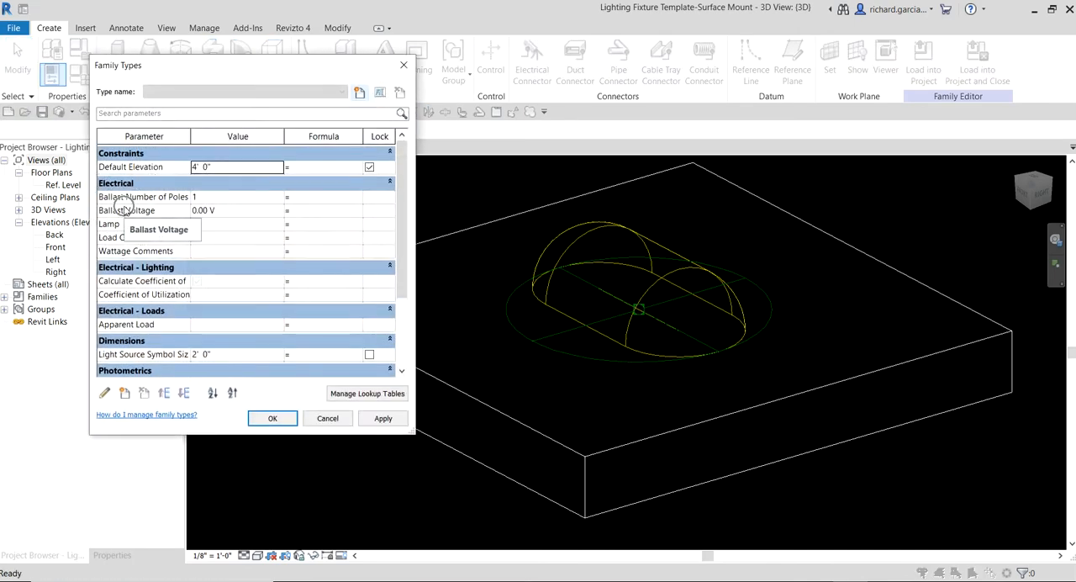
left_click(403, 66)
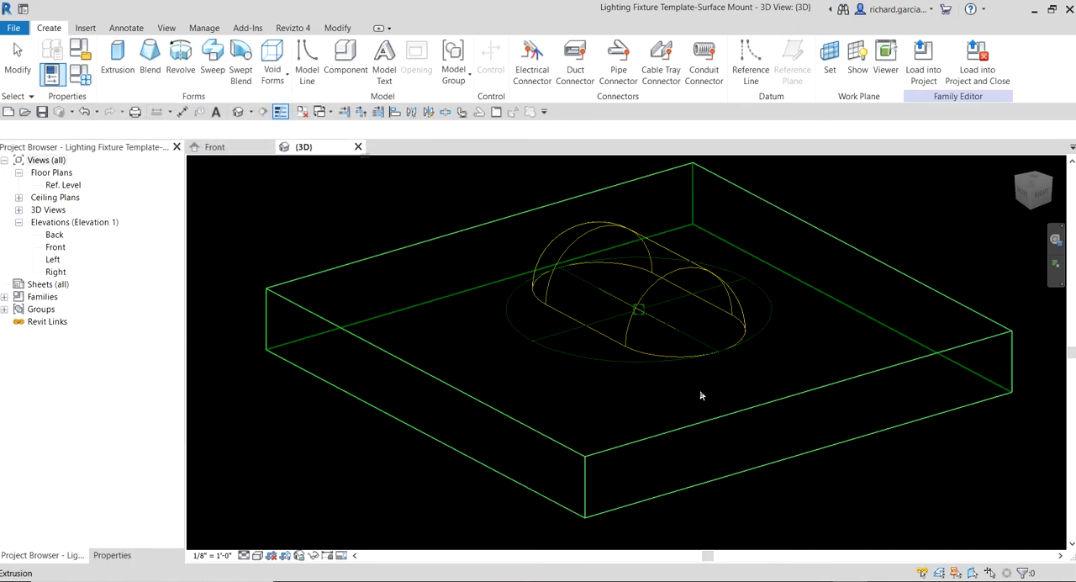
middle_click_drag(728, 361, 680, 392)
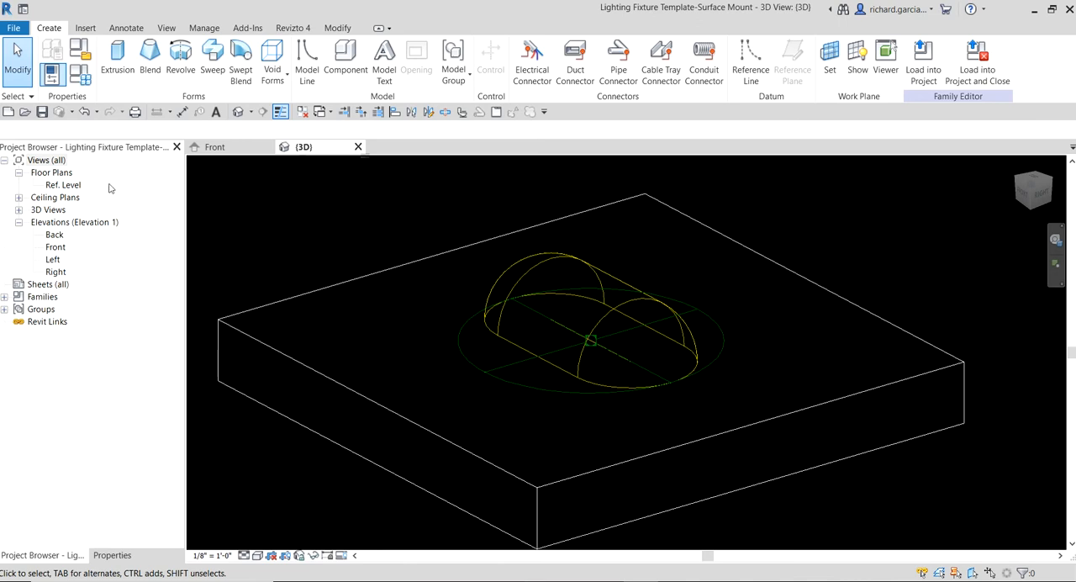
double_click(67, 186)
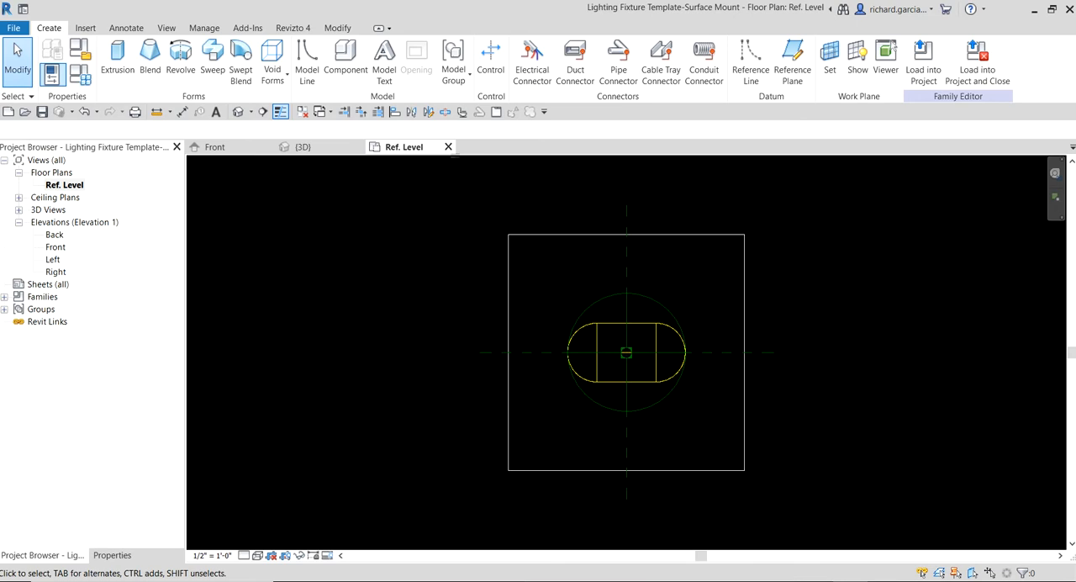
- Preview the Square Fixture and Circle Fixture families in the lighting families folder and open Circle Fixture
left_click(25, 112)
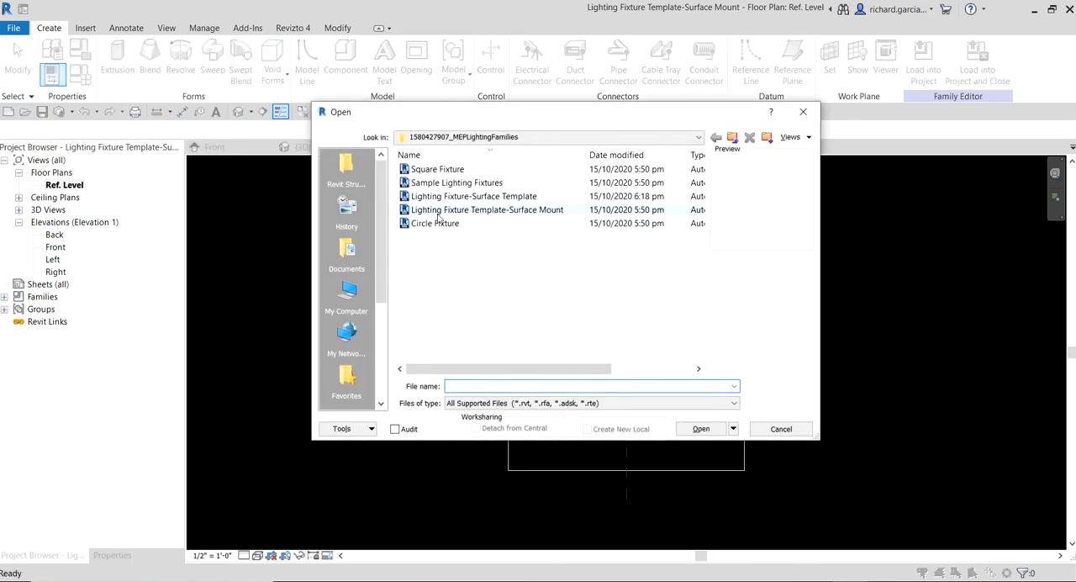
left_click(436, 224)
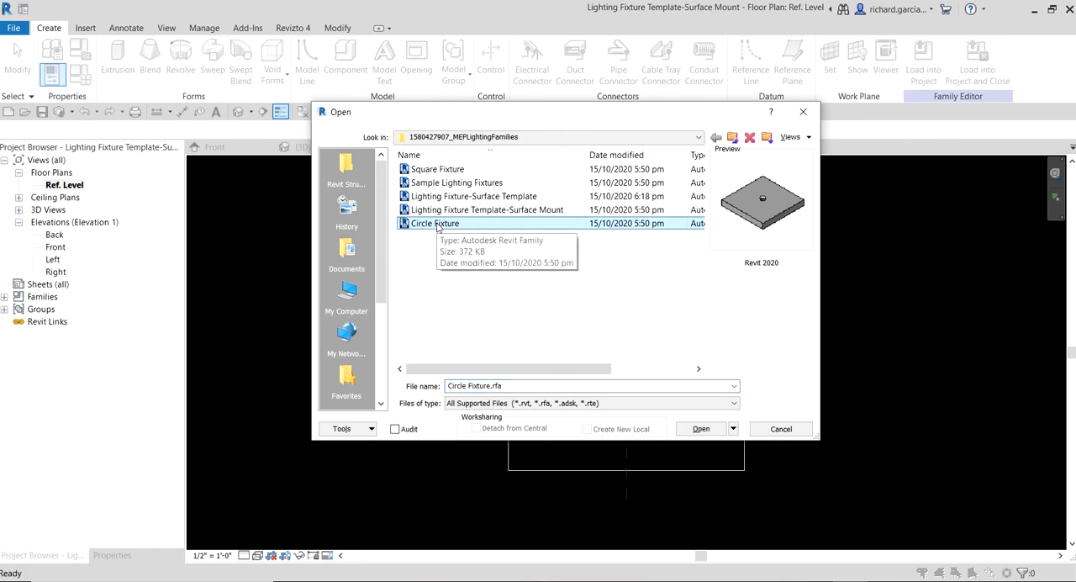
left_click(441, 170)
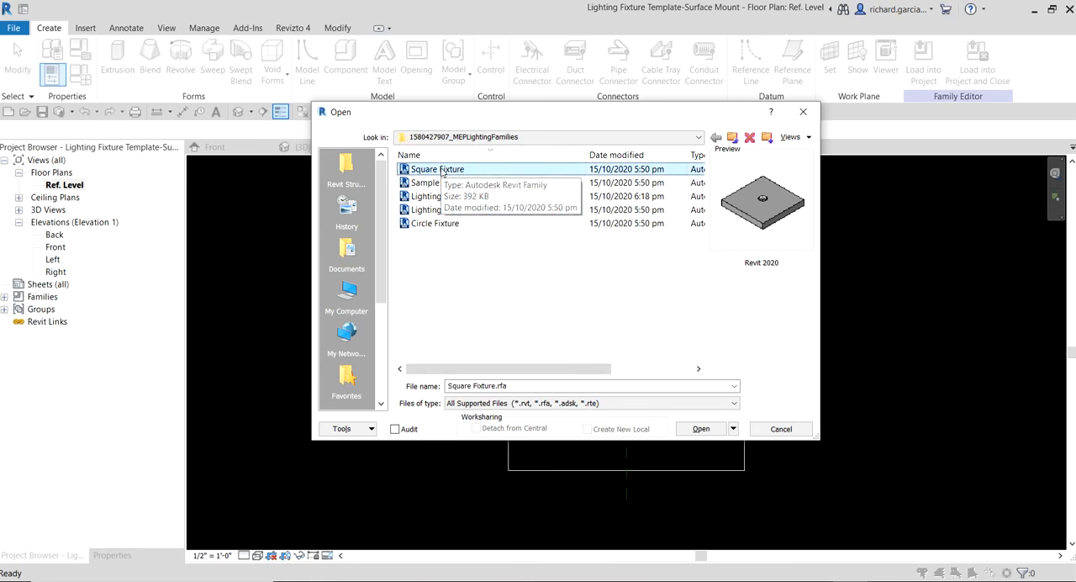
left_click(436, 223)
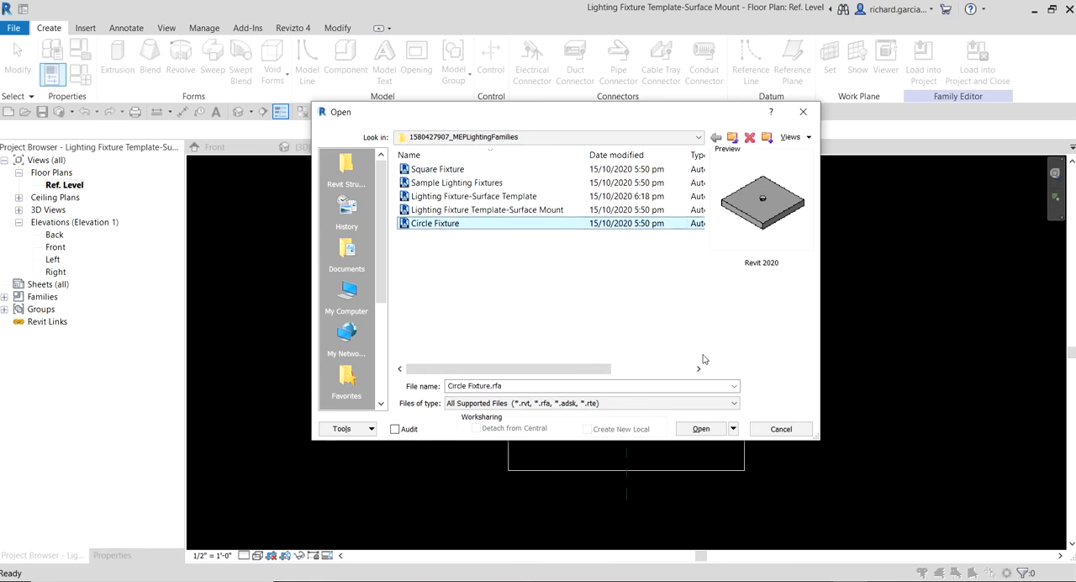
left_click(701, 428)
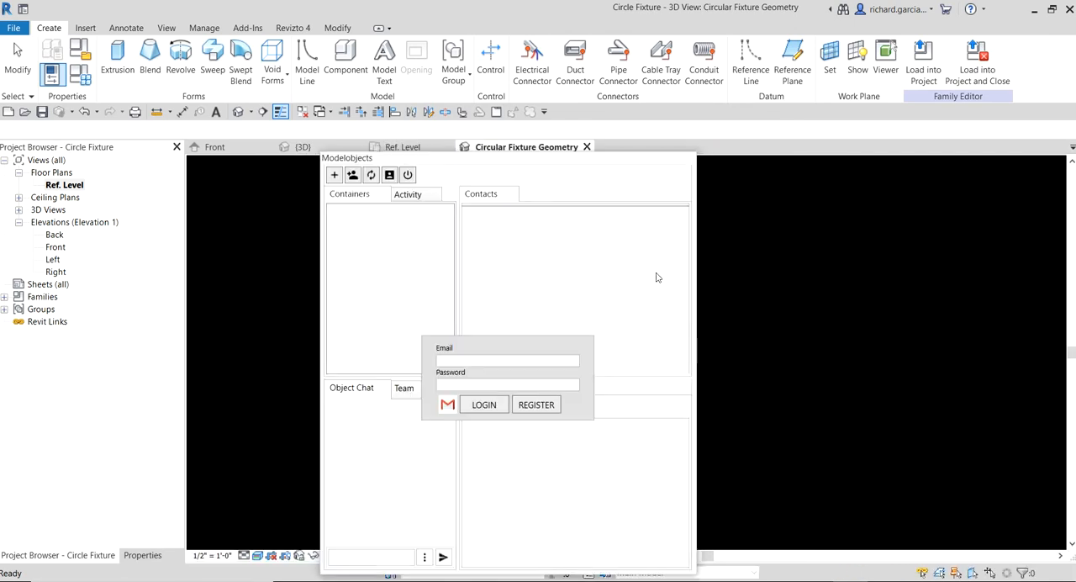
- Dismiss the Modelobjects login window and examine the Circle Fixture geometry on its host in 3D
left_click(689, 157)
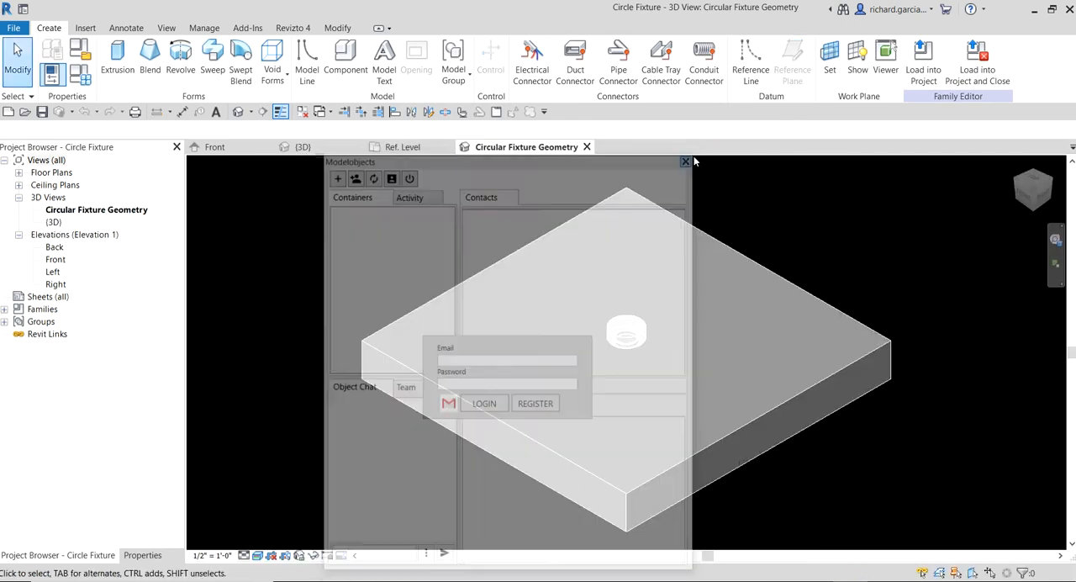
scroll(645, 347, "up", 5)
middle_click_drag(645, 347, 672, 238, "shift")
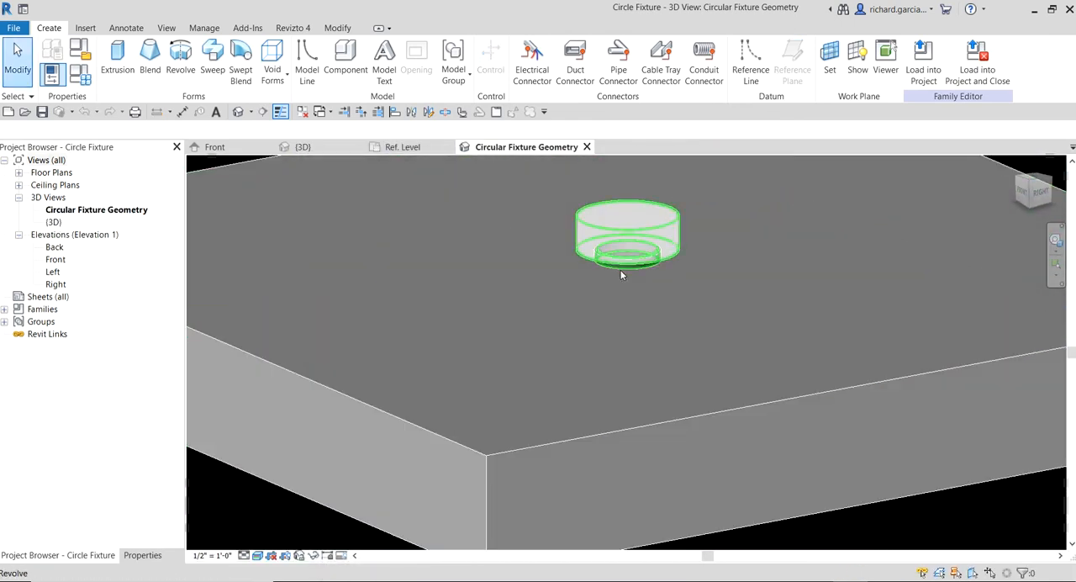
scroll(619, 272, "down", 5)
middle_click_drag(619, 315, 663, 418, "shift")
scroll(639, 315, "up", 5)
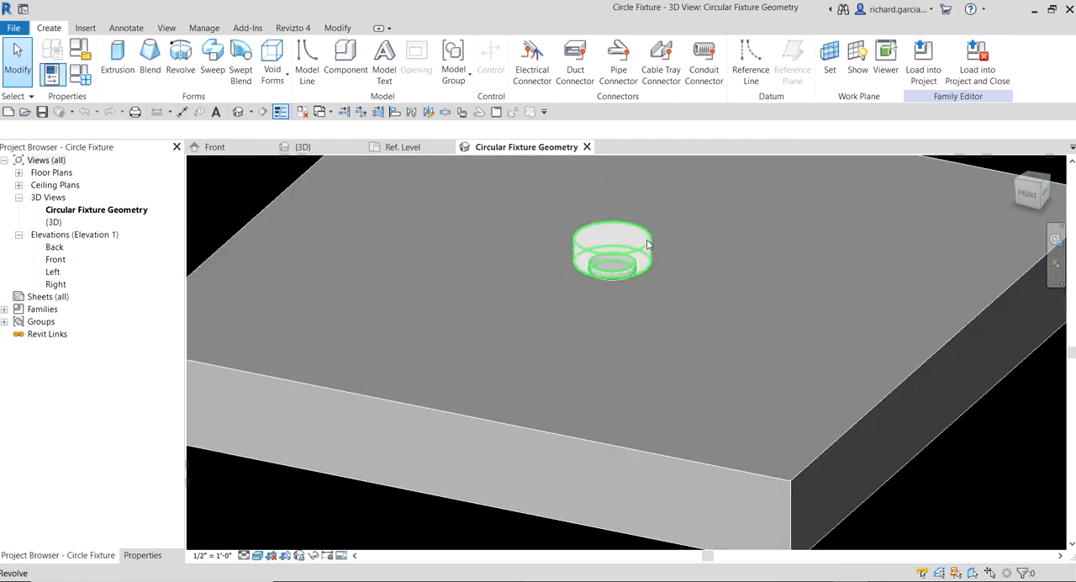
- Select the outer cylindrical revolve of the circle fixture and show its properties to check its material
left_click(648, 247)
middle_click_drag(647, 248, 619, 278, "shift")
scroll(620, 277, "up", 5)
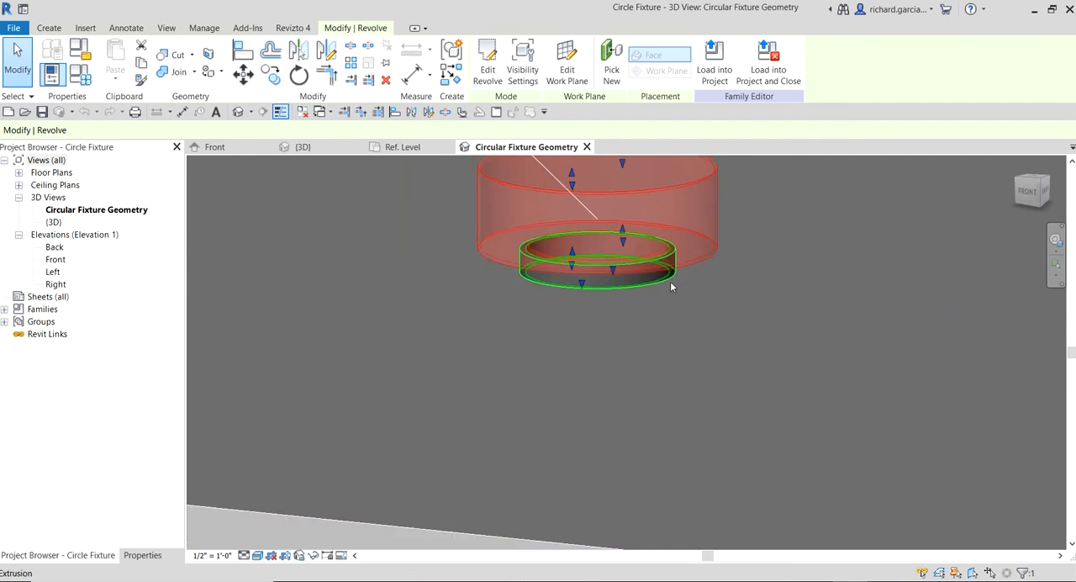
scroll(670, 280, "down", 3)
left_click(155, 555)
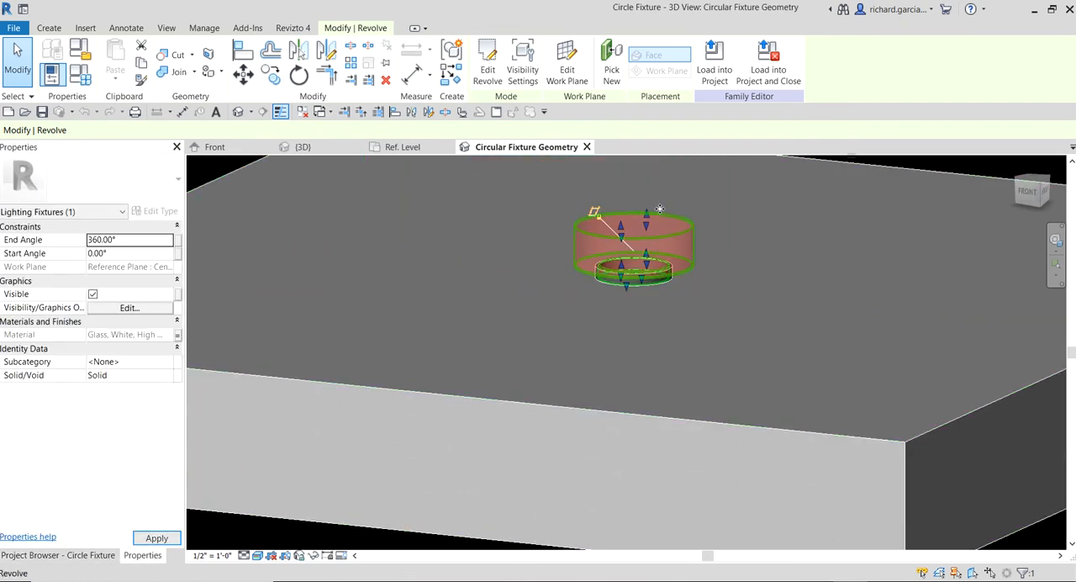
left_click(682, 230)
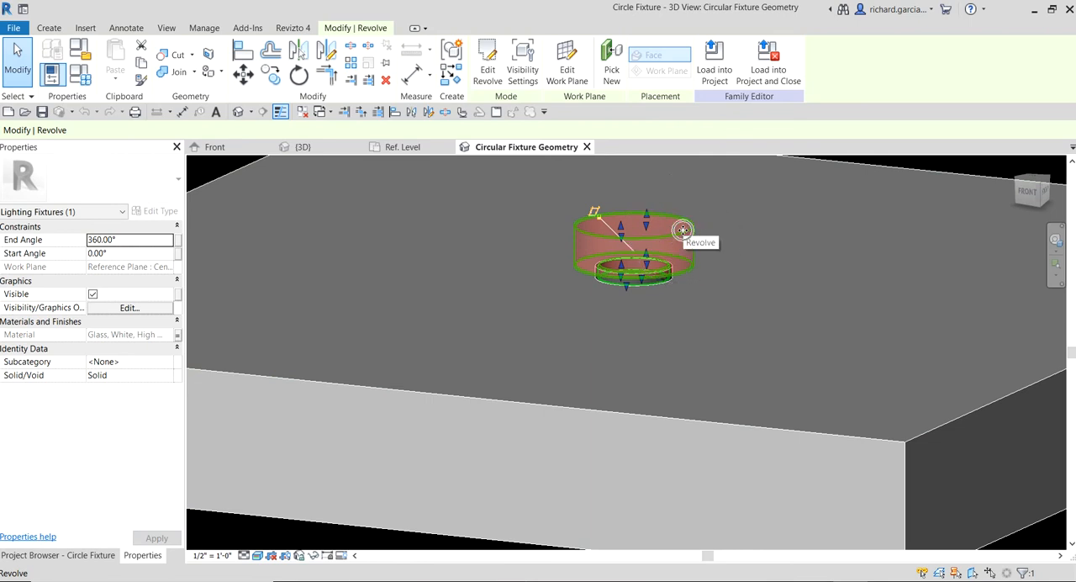
scroll(683, 230, "up", 2)
- Select the fixture's small base ring extrusion, check its assigned material, and clear the selection
left_click(661, 338)
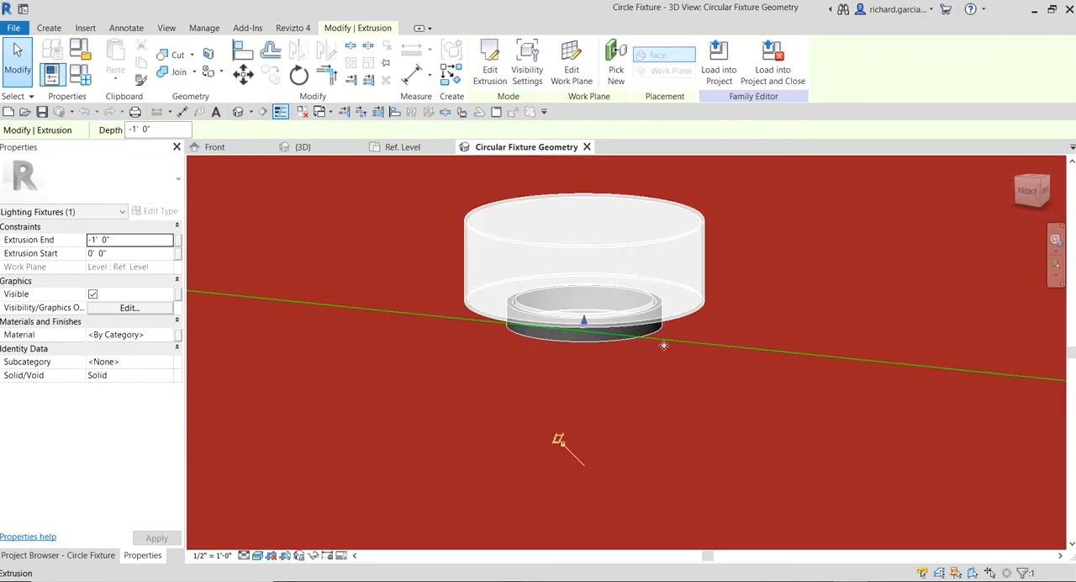
key("Escape")
left_click(651, 338)
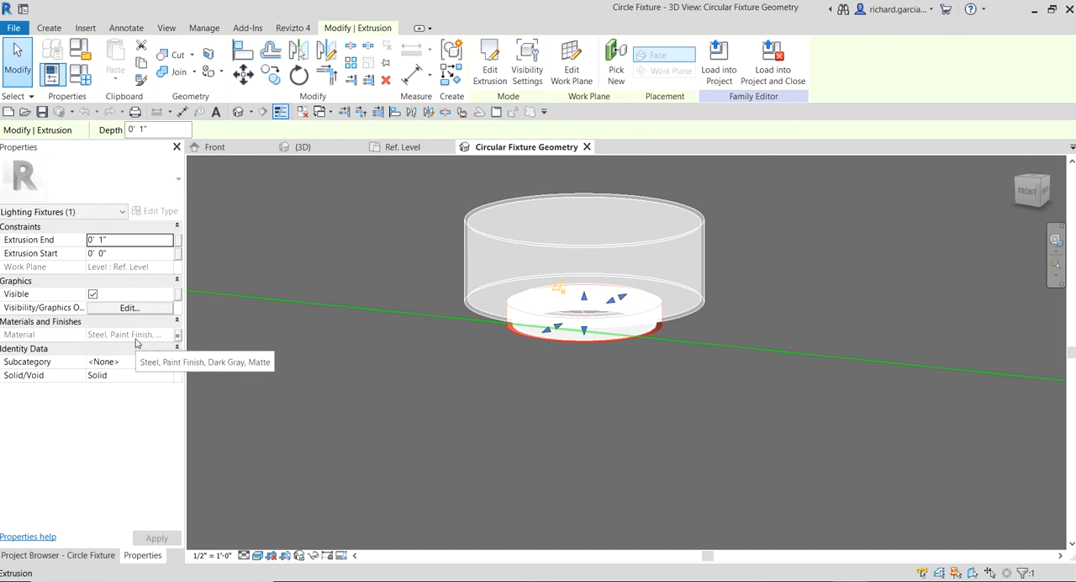
scroll(627, 341, "down", 3)
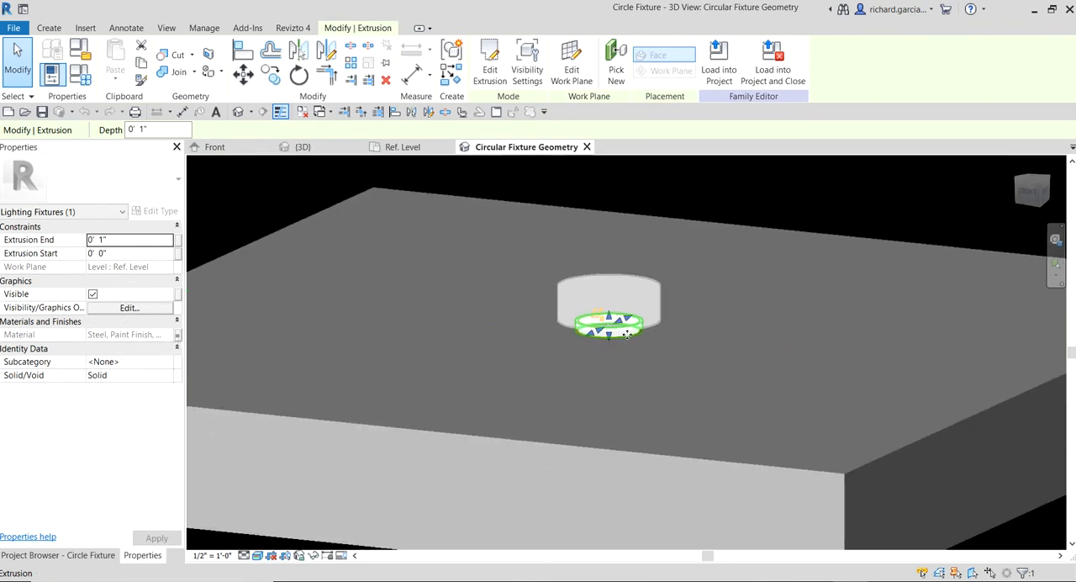
left_click(826, 192)
middle_click_drag(627, 362, 667, 306, "shift")
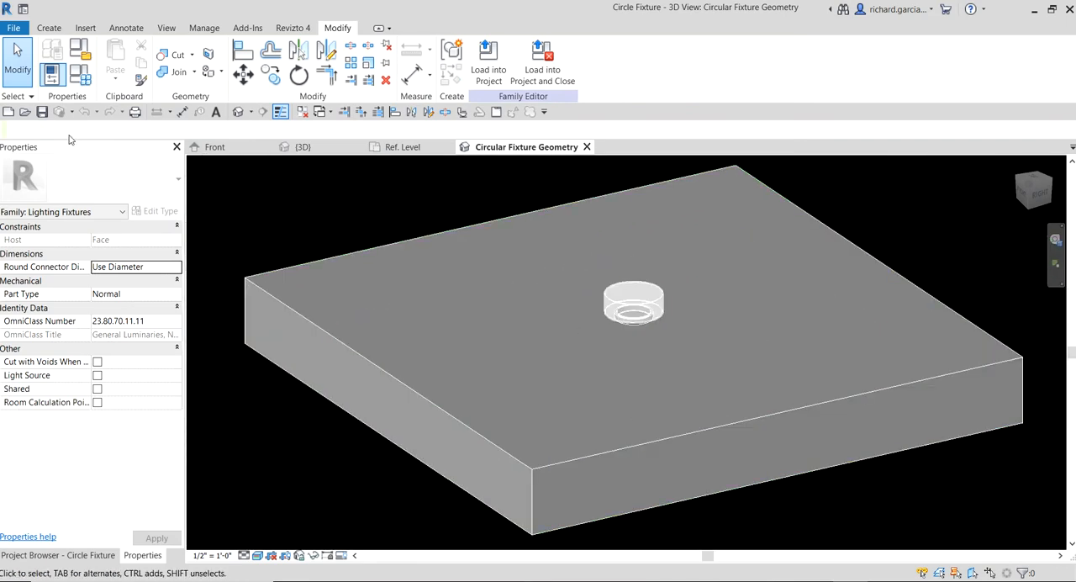
left_click(26, 111)
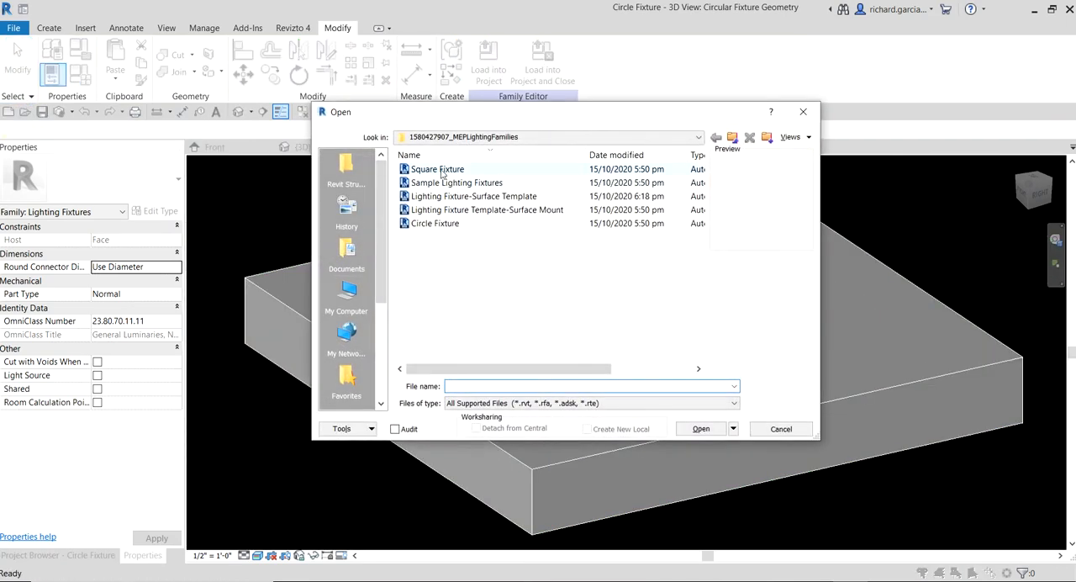
left_click(441, 170)
double_click(441, 169)
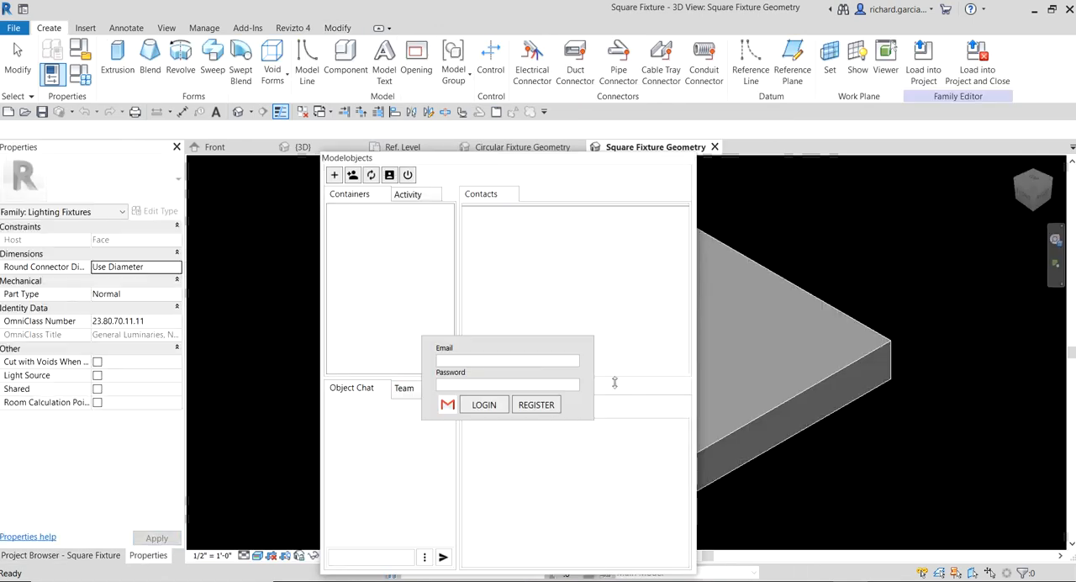
left_click(689, 157)
- Examine the square fixture's box and round base from a low angle in 3D, leaving nothing selected
middle_click_drag(644, 428, 811, 299, "shift")
scroll(672, 291, "up", 3)
left_click(688, 215)
left_click(811, 299)
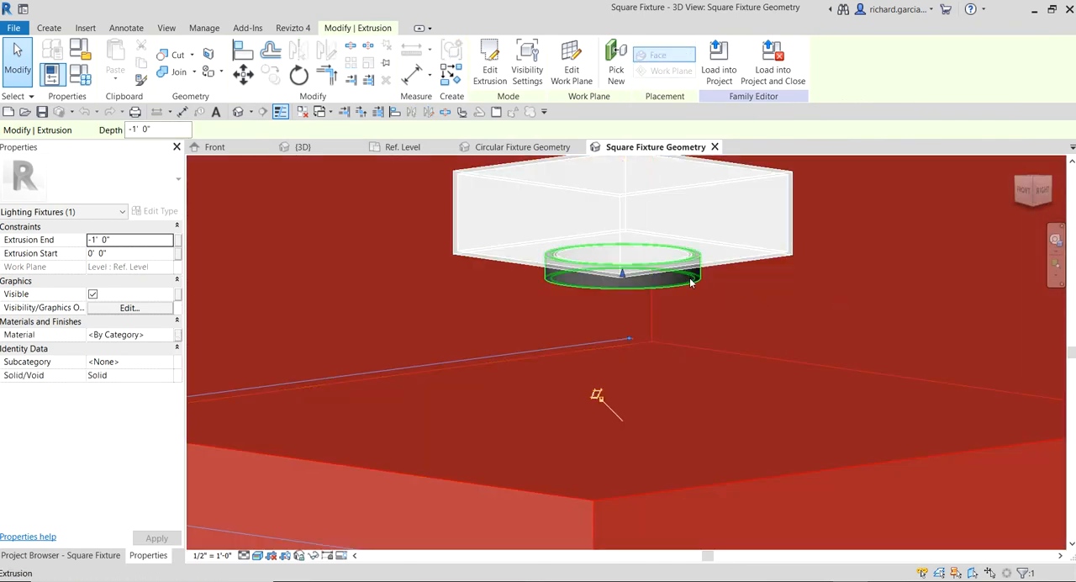
key("Escape")
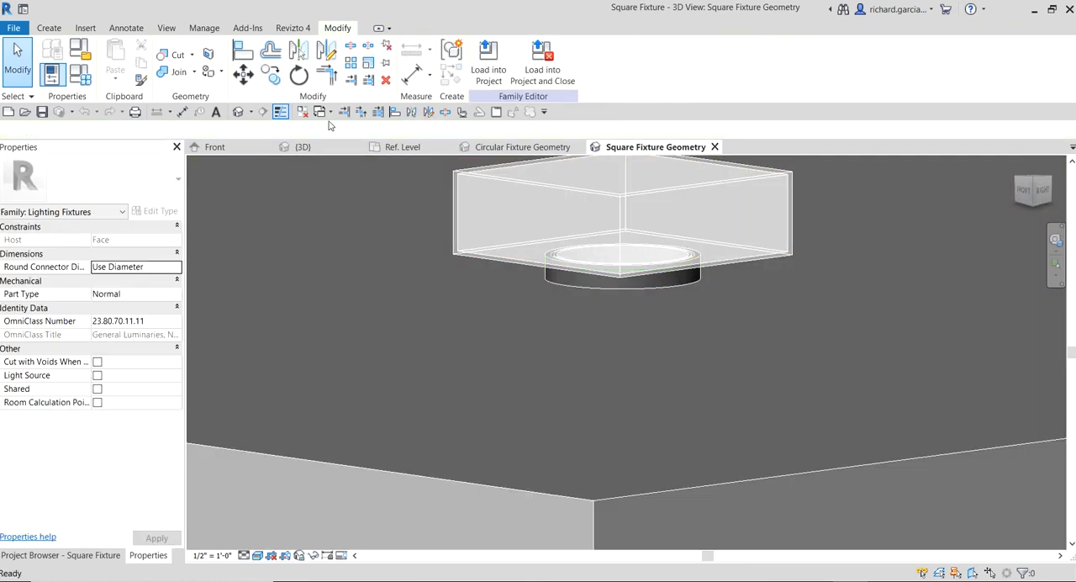
- Close the inactive views and review the circle fixture, the square fixture and the surface-mount template's Ref. Level plan
left_click(303, 111)
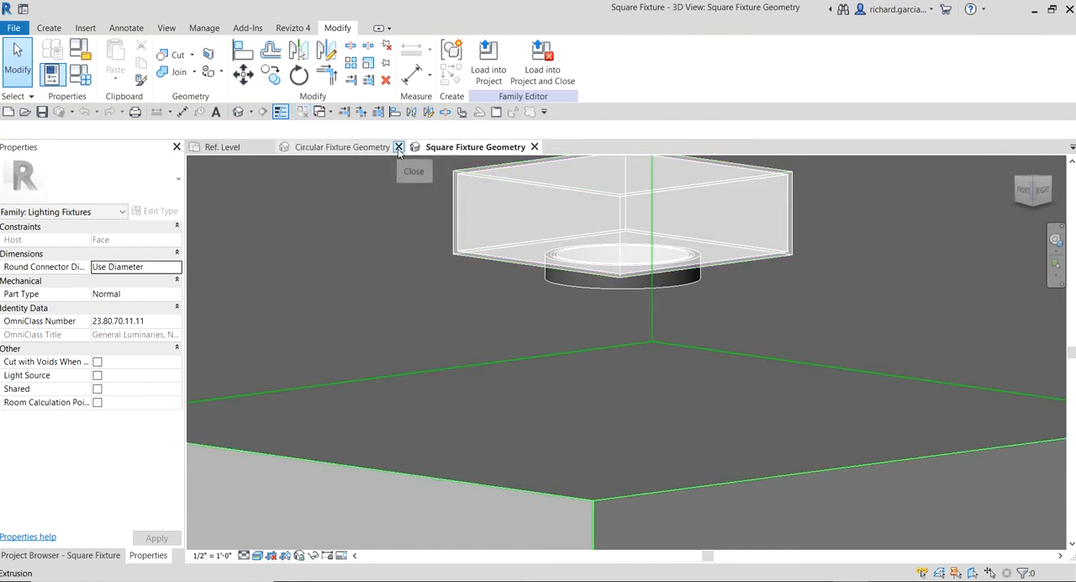
left_click(366, 147)
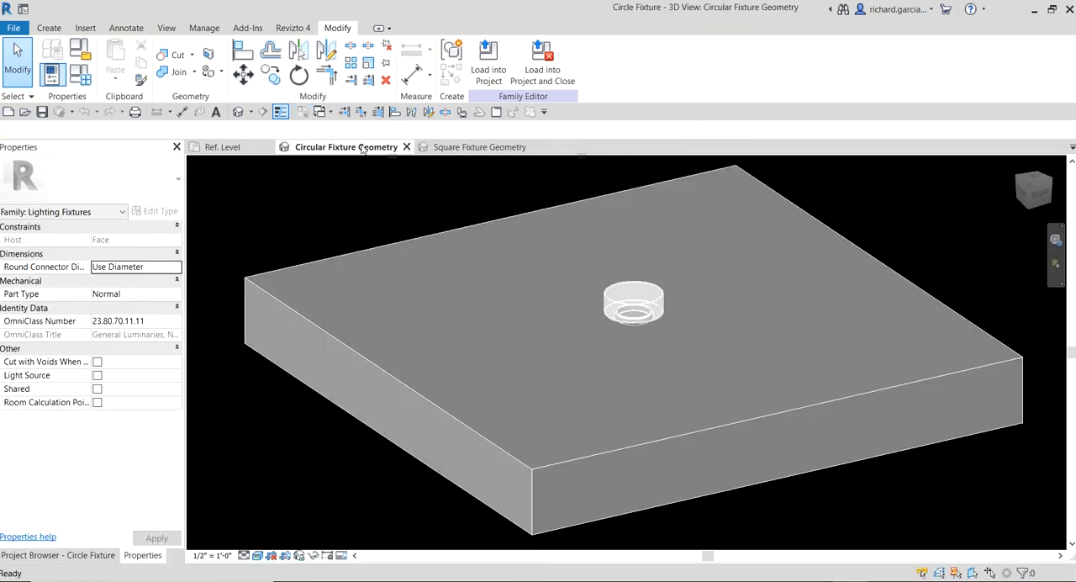
left_click(474, 147)
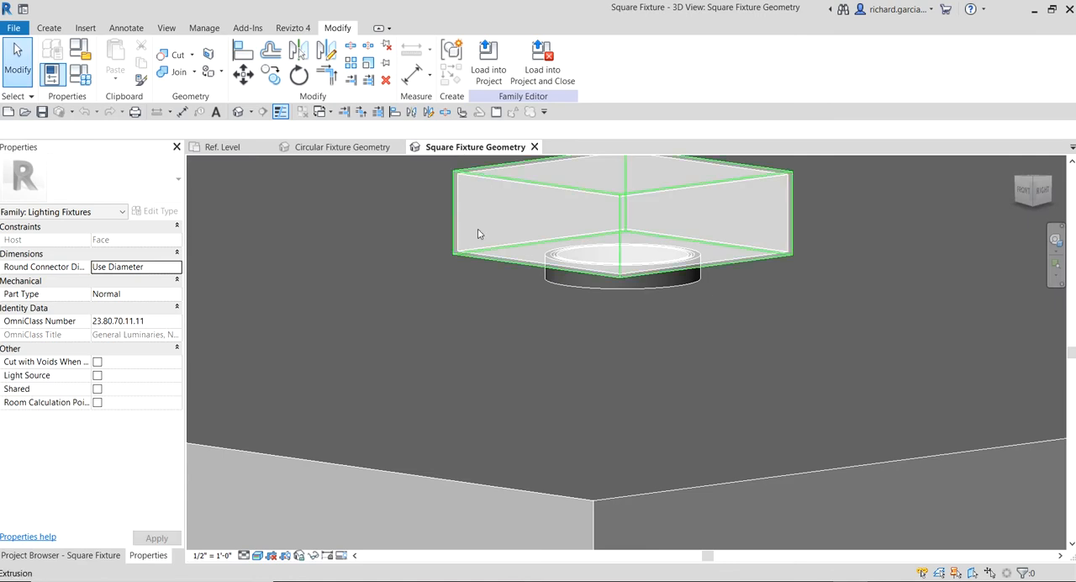
middle_click_drag(415, 298, 459, 324)
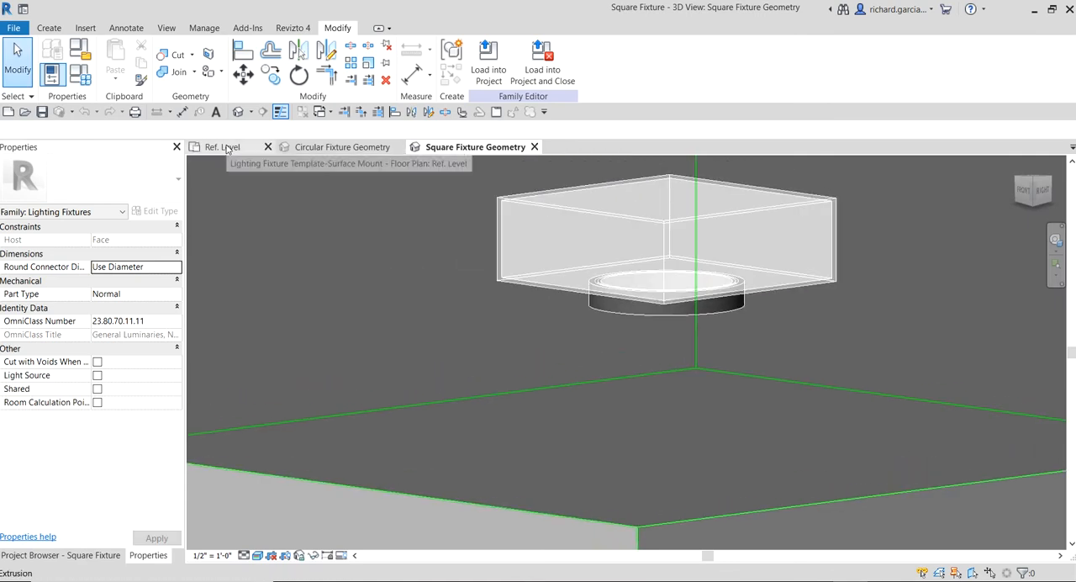
left_click(223, 147)
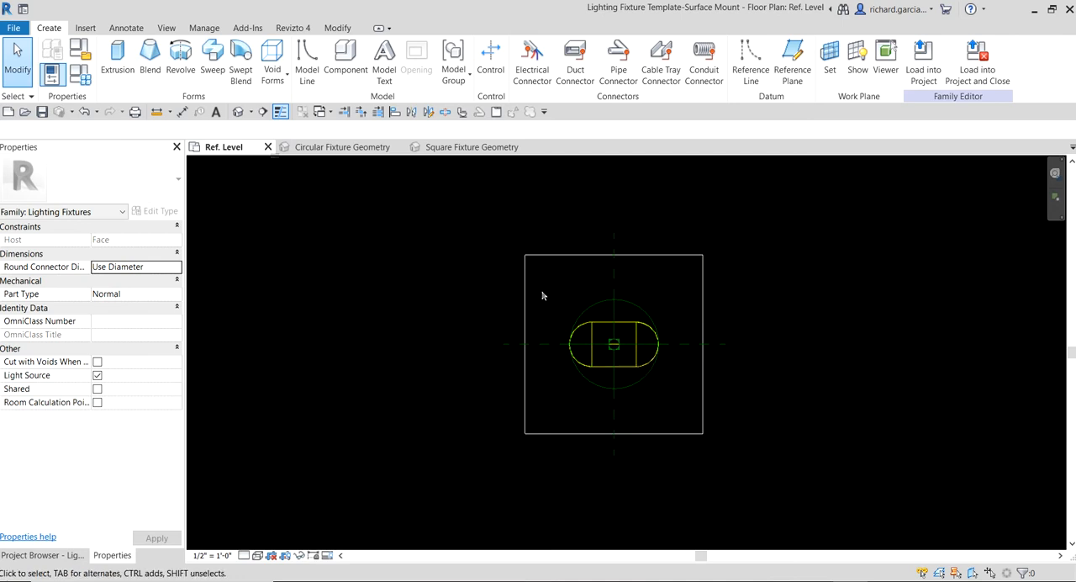
- Load the Circle Fixture family into Lighting Fixture Template-Surface Mount.rfa only
left_click(331, 149)
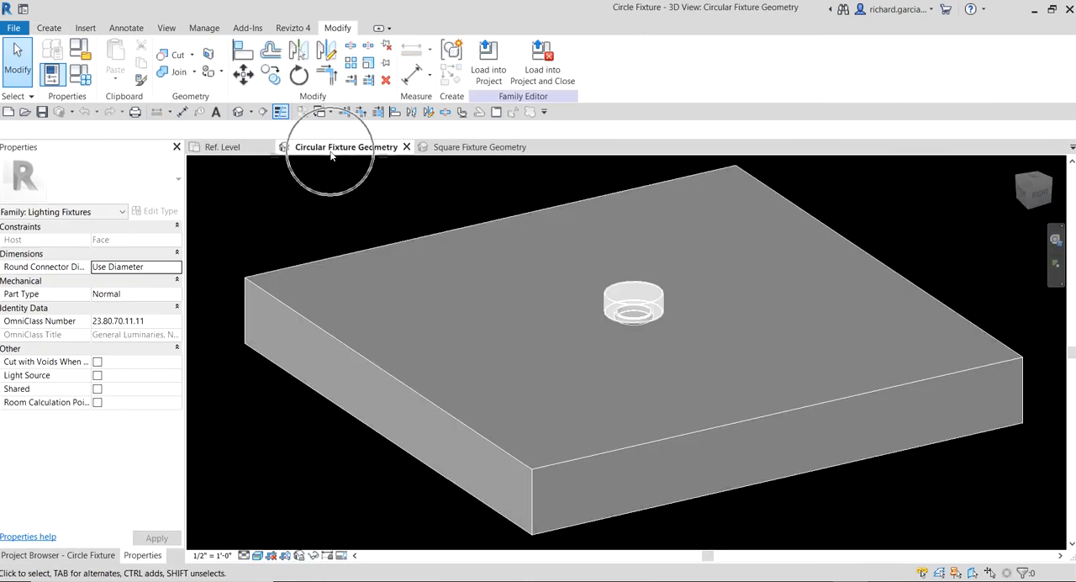
key("ctrl")
key("ctrl")
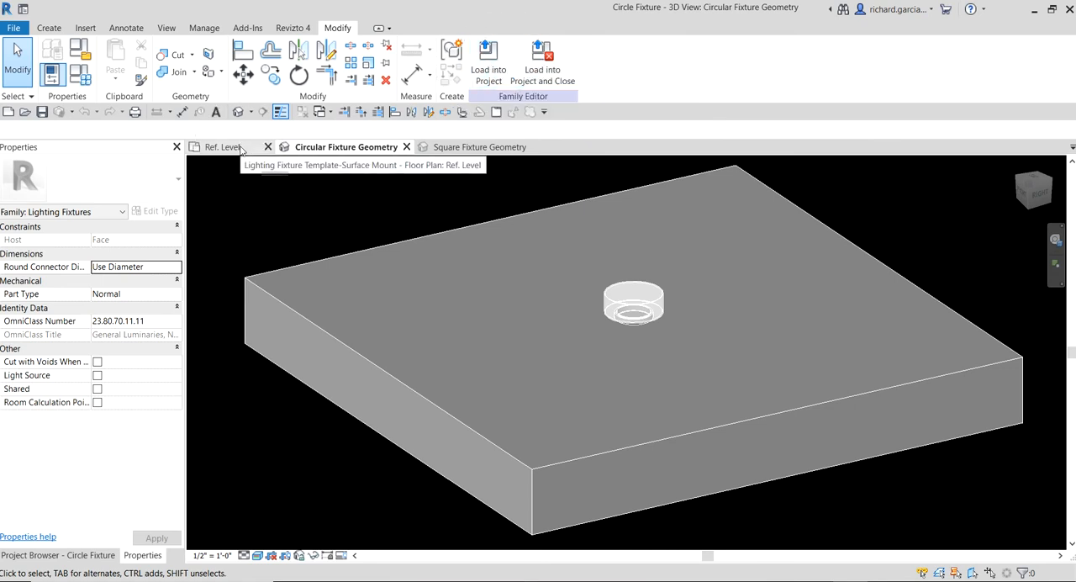
key("ctrl")
left_click(488, 67)
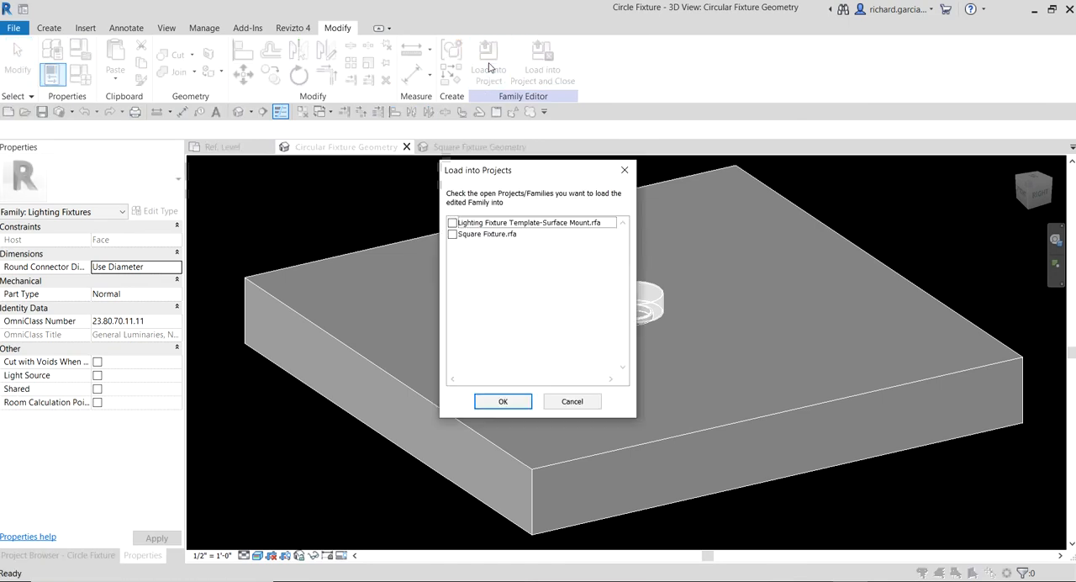
left_click(454, 223)
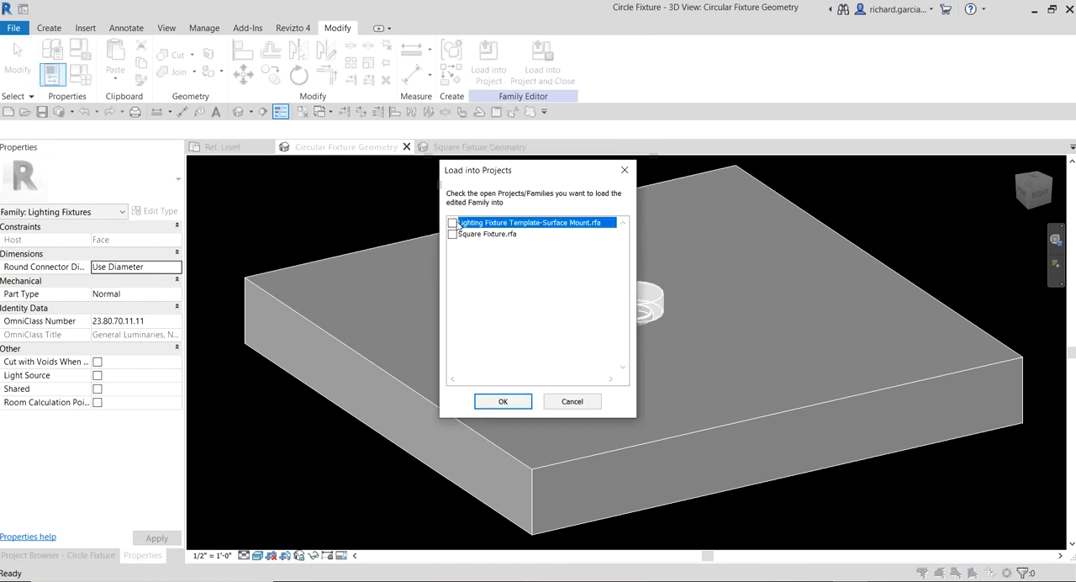
key("ctrl")
key("ctrl")
left_click(503, 402)
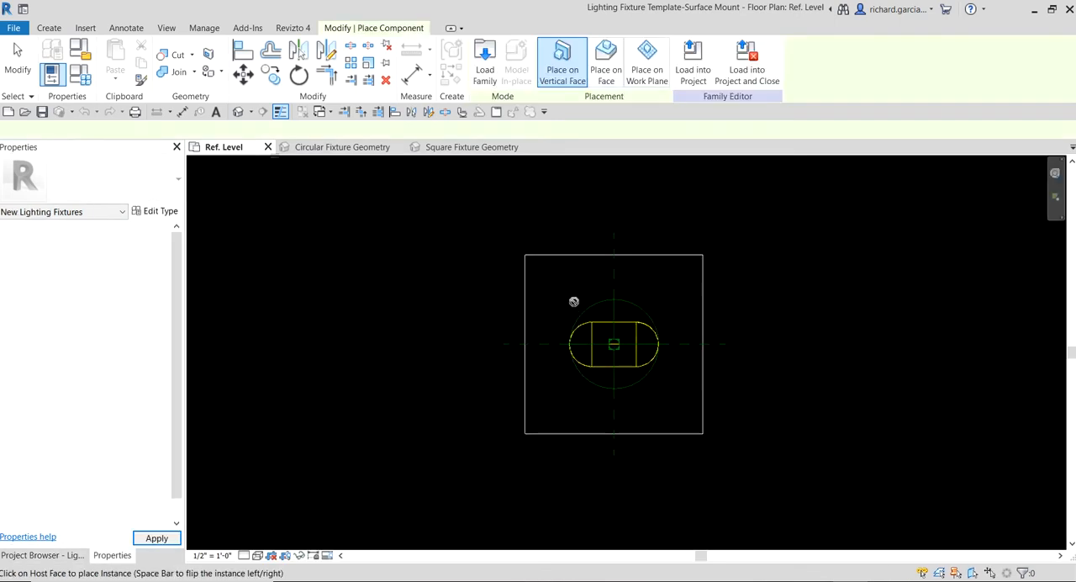
- Place one Circle Fixture 60W - 120V on the Ref. Level work plane at the intersection of the center reference planes
scroll(675, 300, "up", 3)
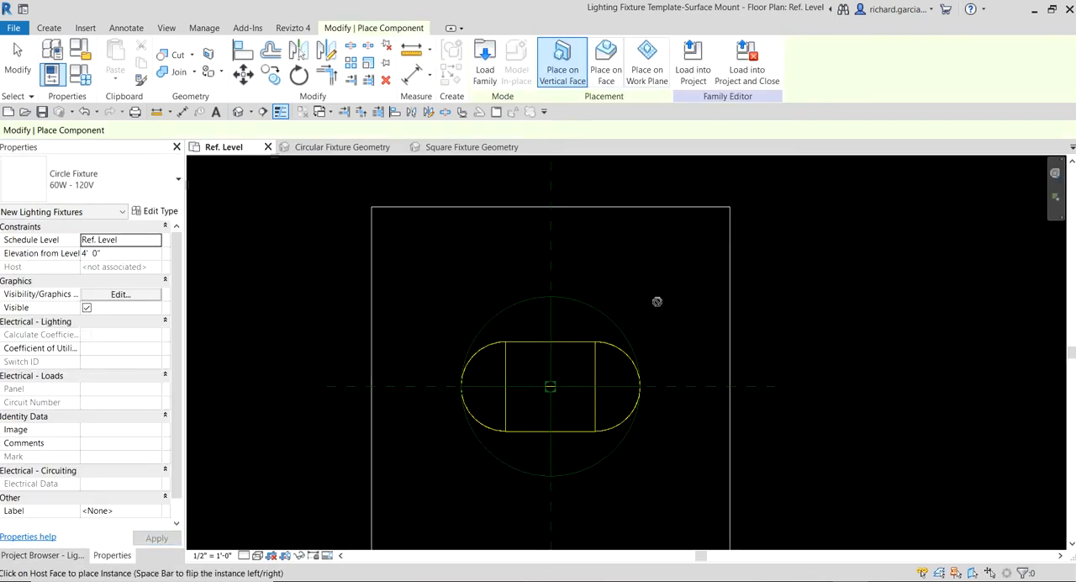
middle_click_drag(702, 301, 714, 290)
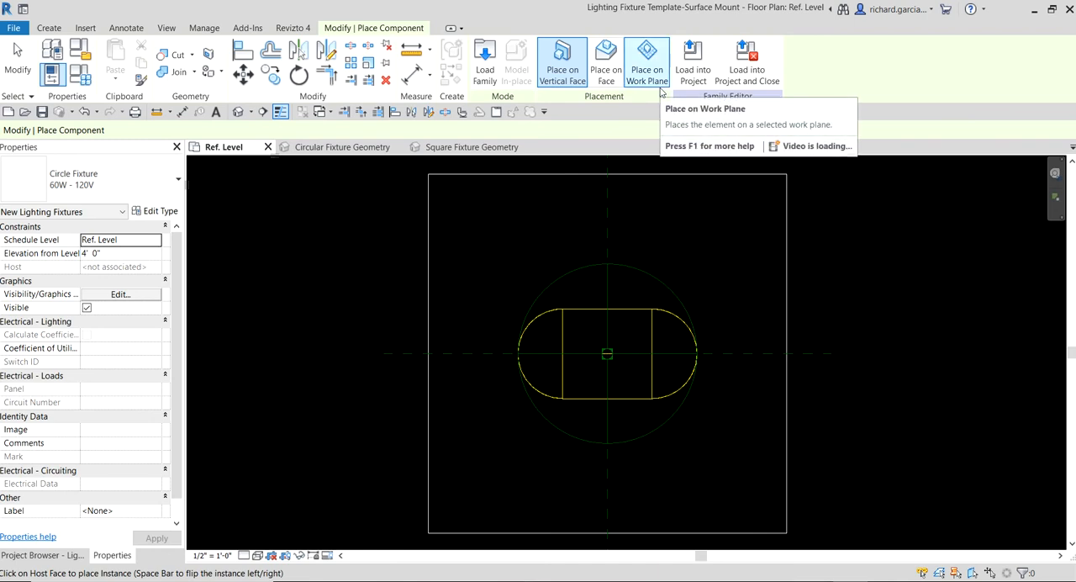
left_click(645, 64)
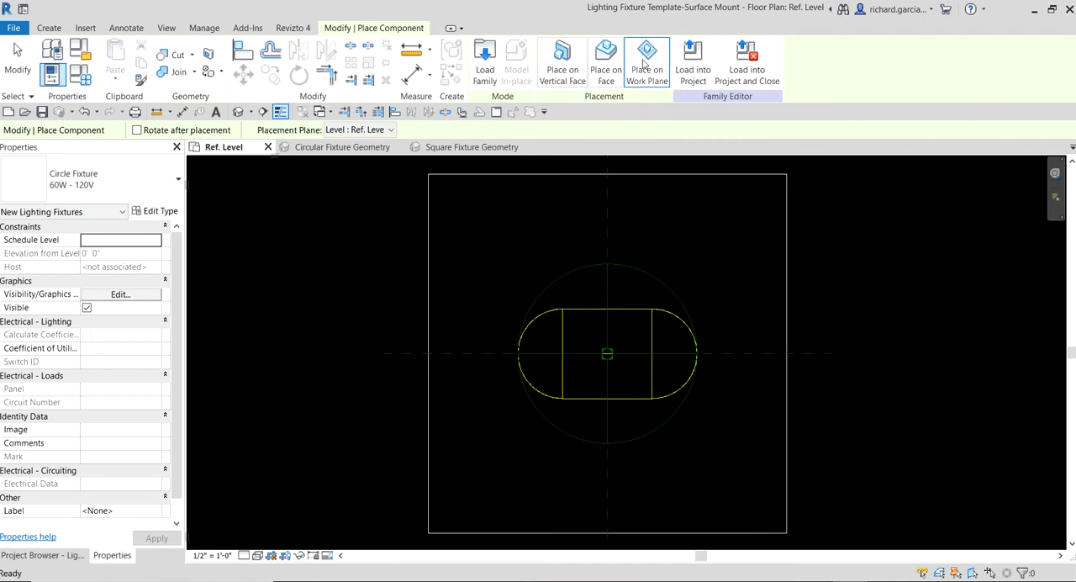
scroll(627, 387, "up", 3)
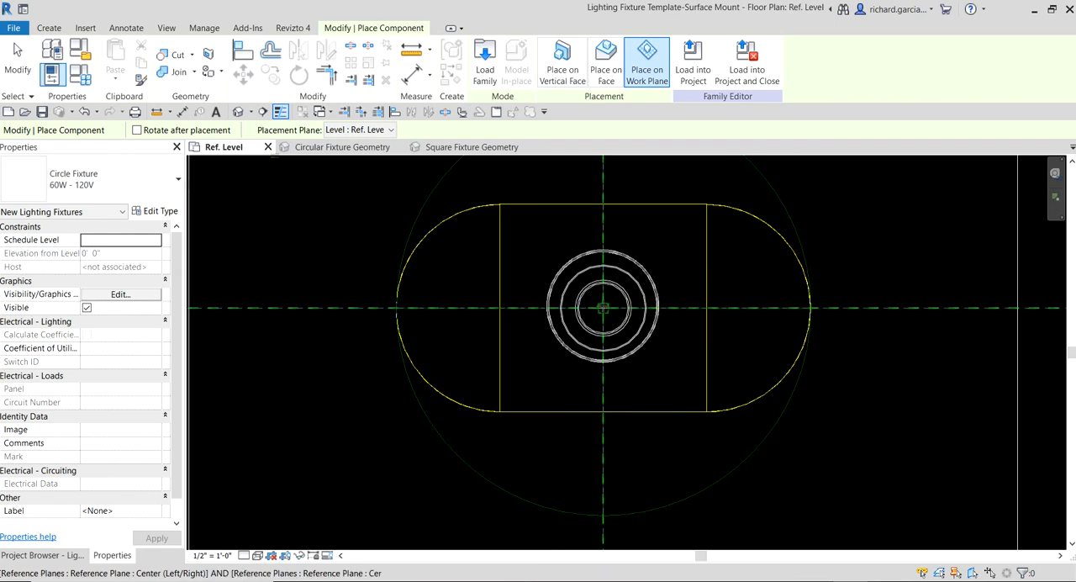
left_click(603, 308)
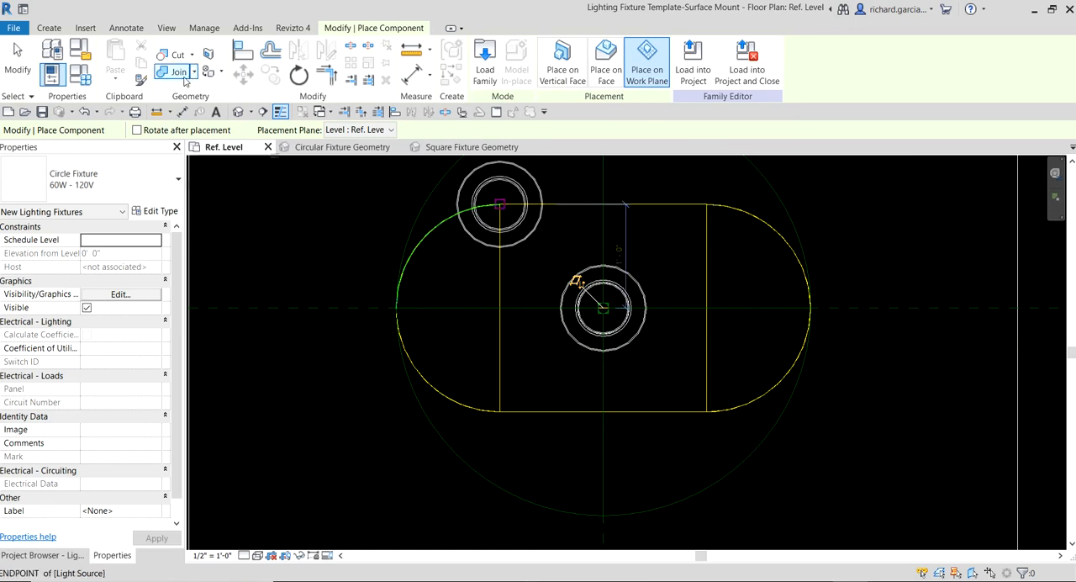
left_click(31, 71)
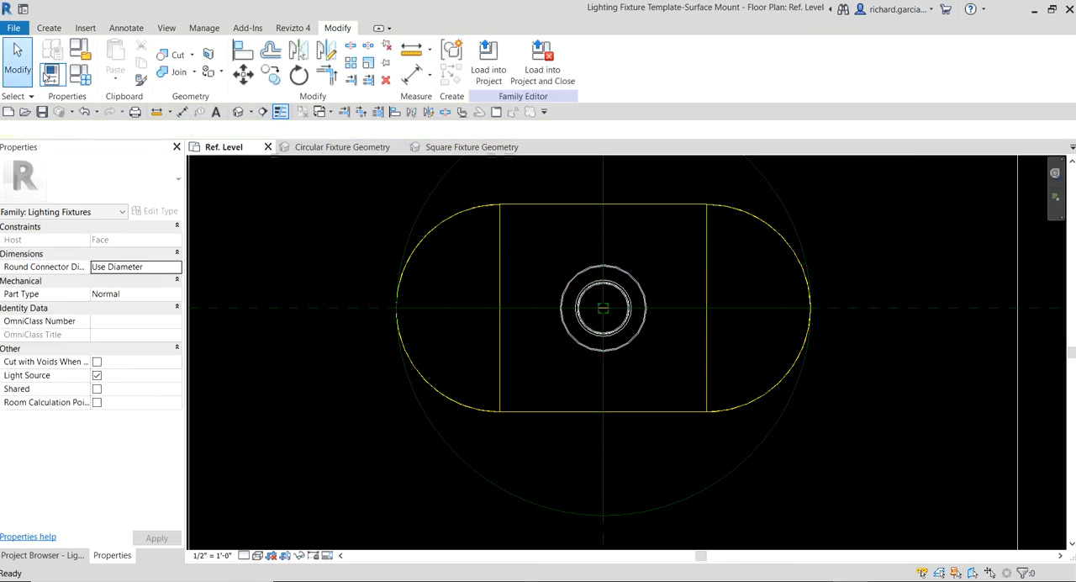
- Open the template's default 3D view and display it shaded with the placed fixture in close view
left_click(238, 113)
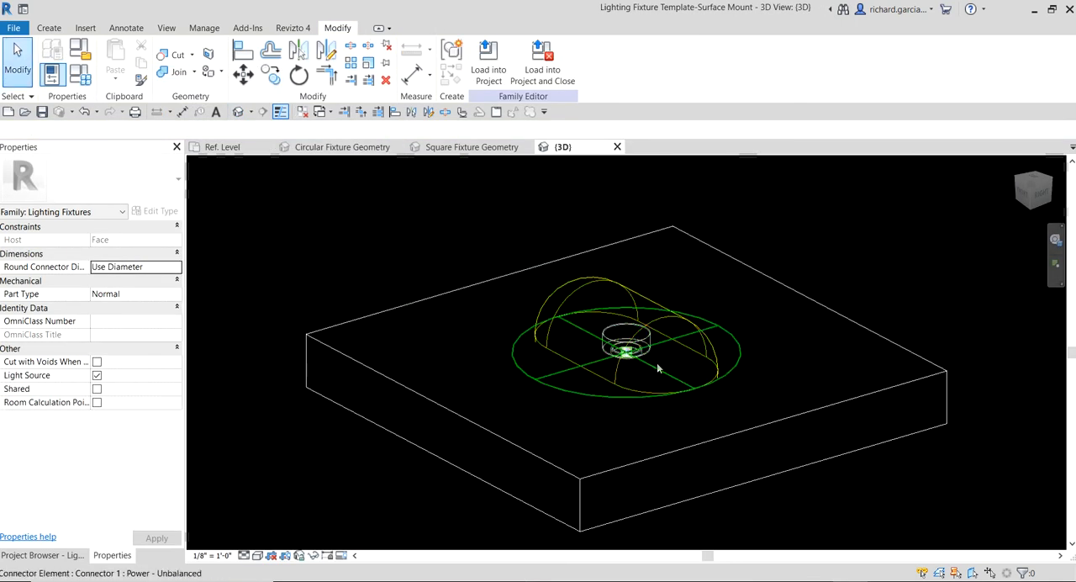
middle_click_drag(656, 362, 657, 268, "shift")
scroll(703, 389, "up", 5)
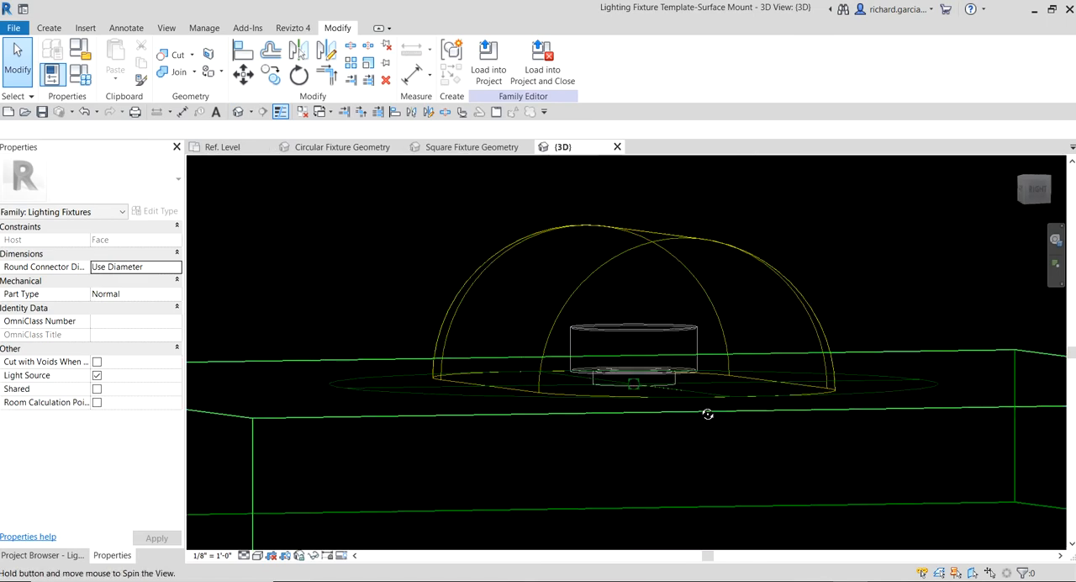
key("d")
scroll(670, 301, "up", 1)
mouse_move(697, 341)
middle_mouse_down()
mouse_move(670, 300)
mouse_move(692, 367)
middle_mouse_up()
scroll(670, 300, "down", 4)
- Select the nested Circle Fixture and the light source in turn, and examine how they sit on the host
left_click(649, 290)
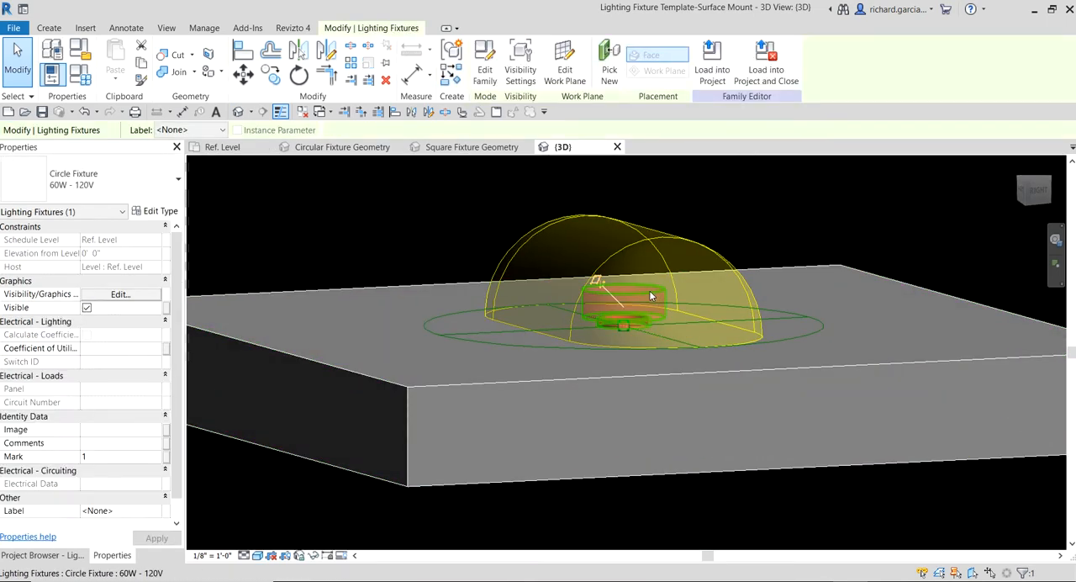
left_click(701, 227)
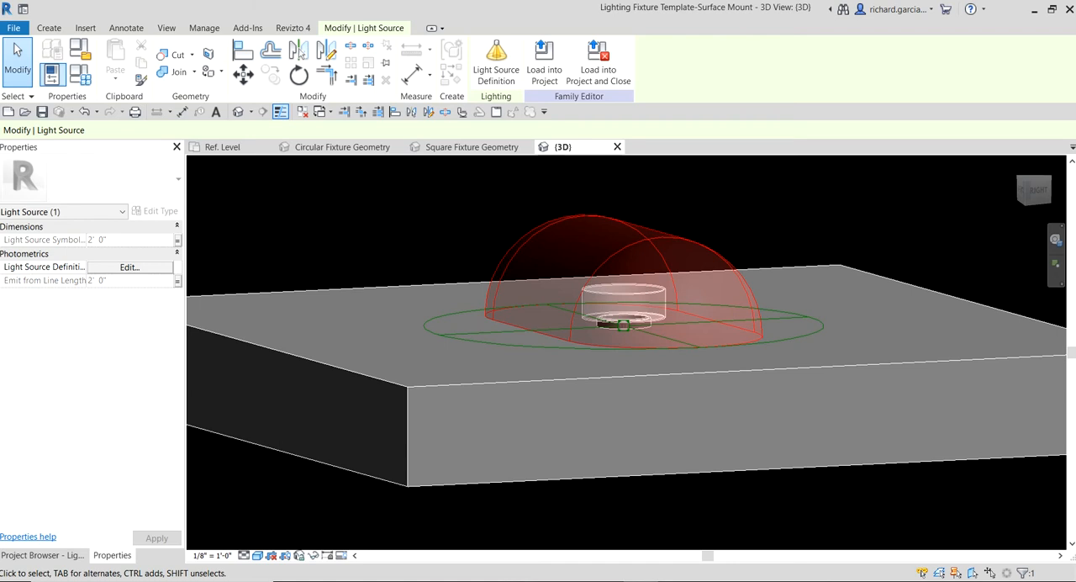
middle_click_drag(697, 202, 687, 303, "shift")
middle_click_drag(831, 216, 891, 219, "shift")
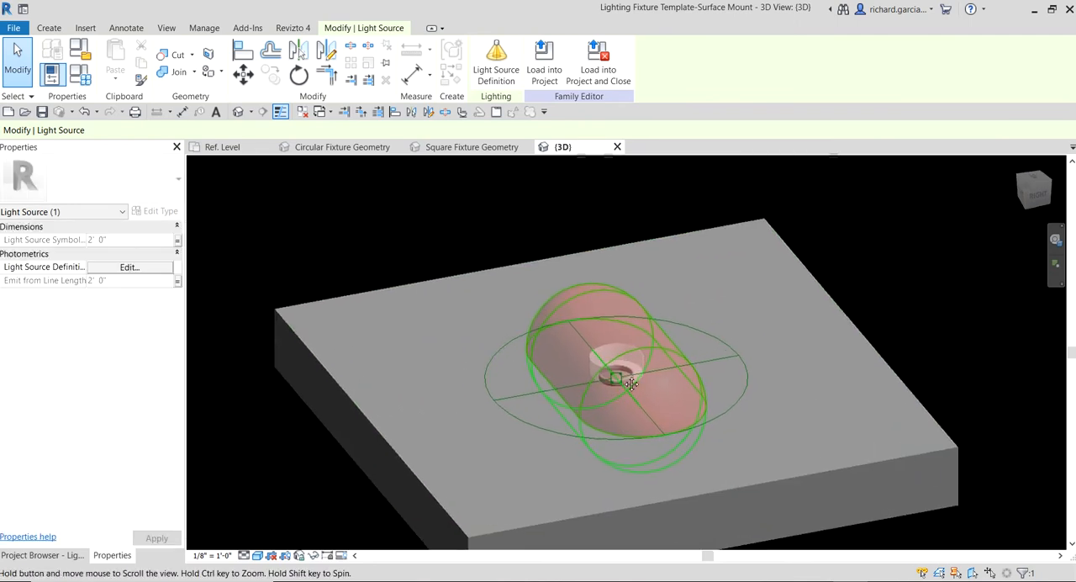
- Open the selected light source's definition and set its Emit from Shape option to circle
left_click(891, 218)
left_click(638, 311)
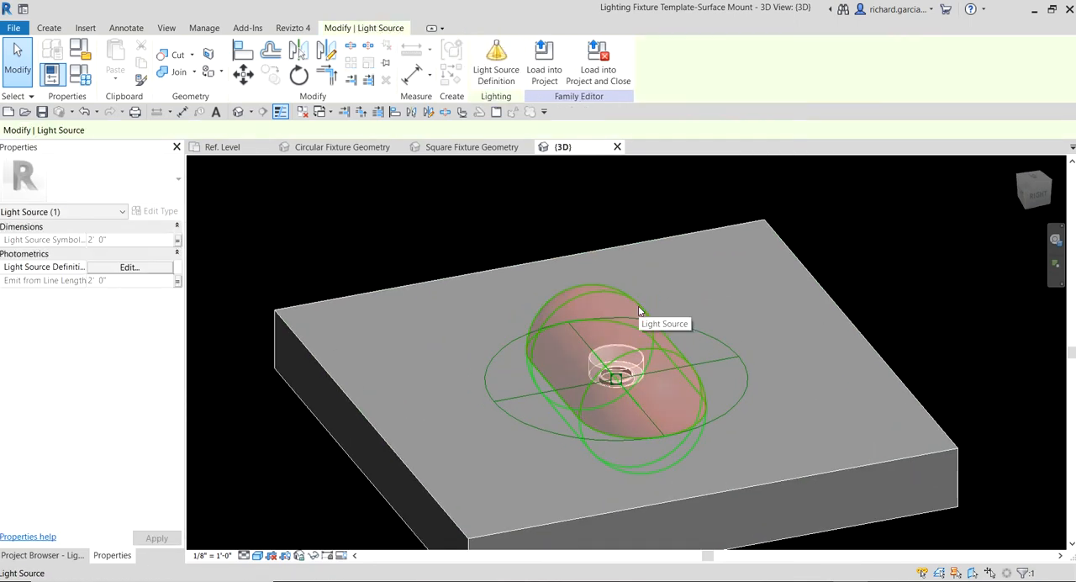
left_click(131, 267)
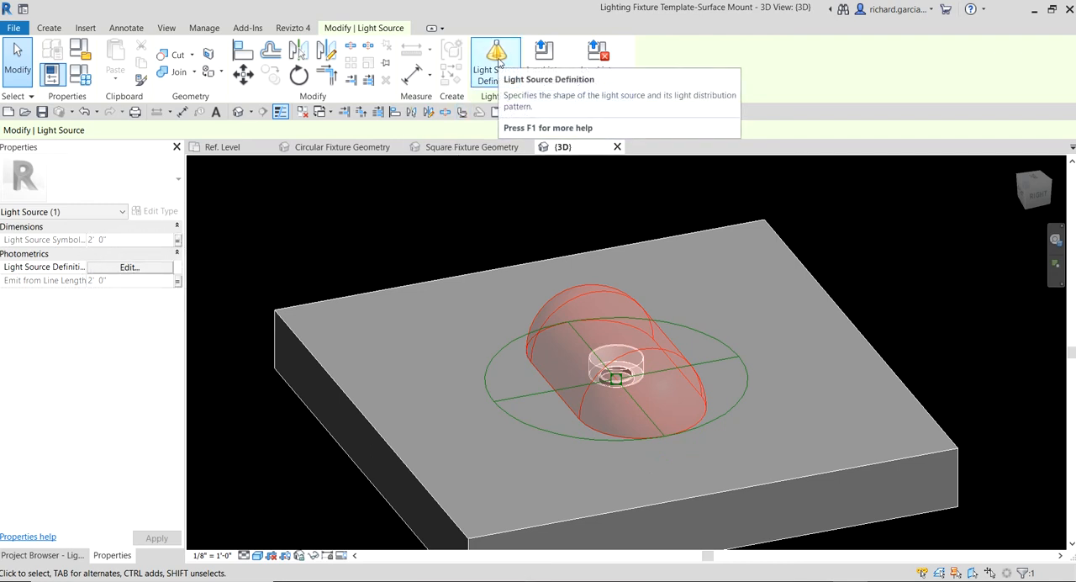
left_click(498, 63)
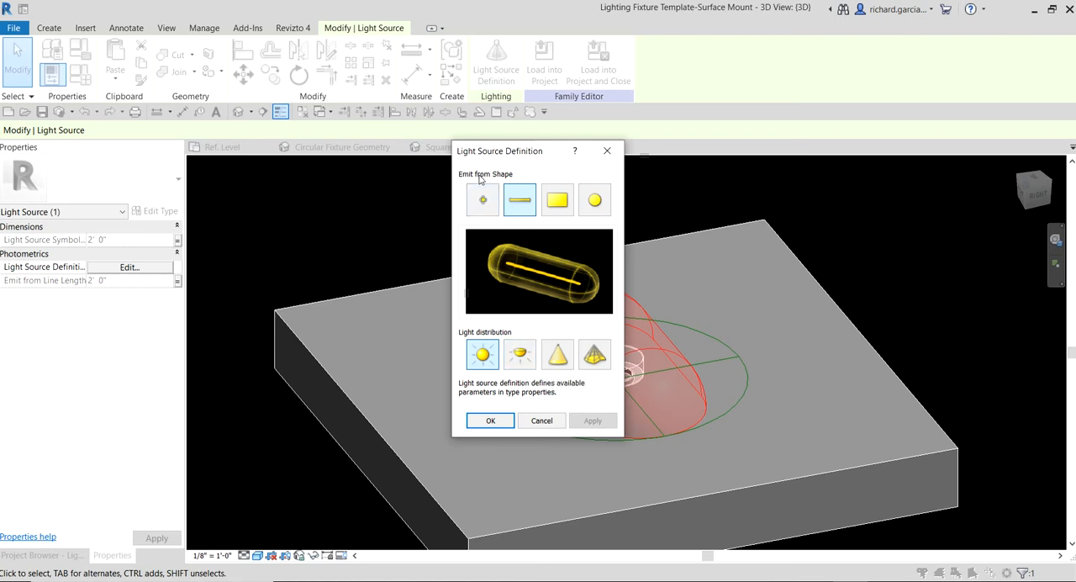
key("ctrl")
key("ctrl")
- Set the light distribution to Photometric Web and accept the light source definition
key("ctrl")
left_click(762, 308)
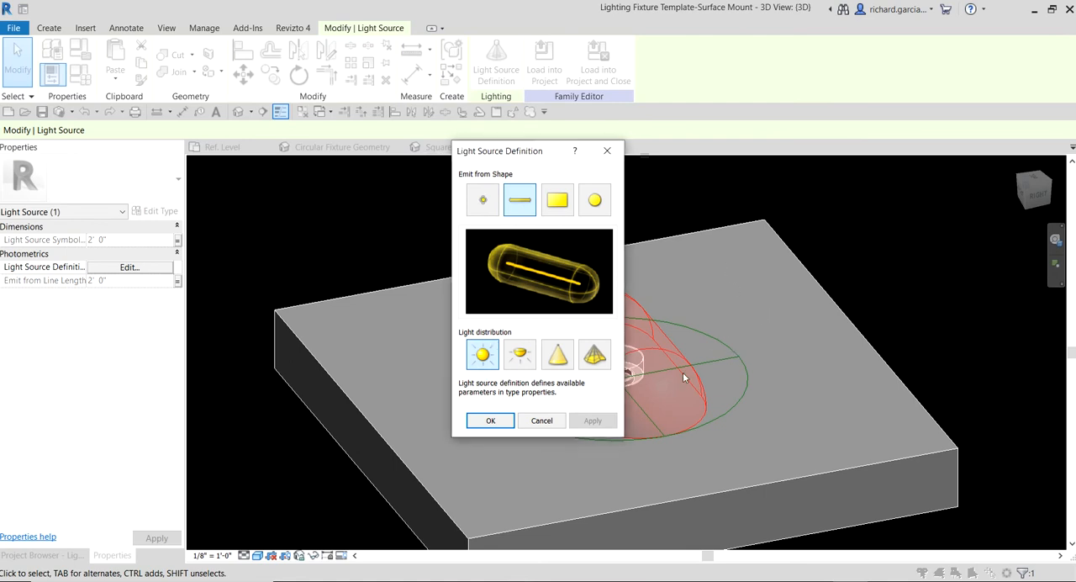
left_click(594, 200)
key("ctrl")
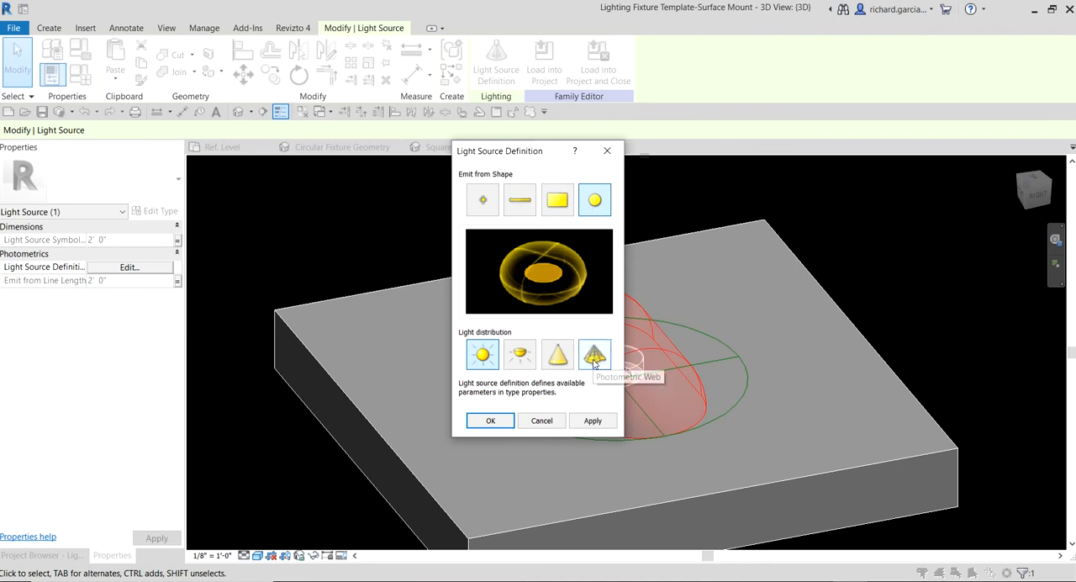
key("ctrl")
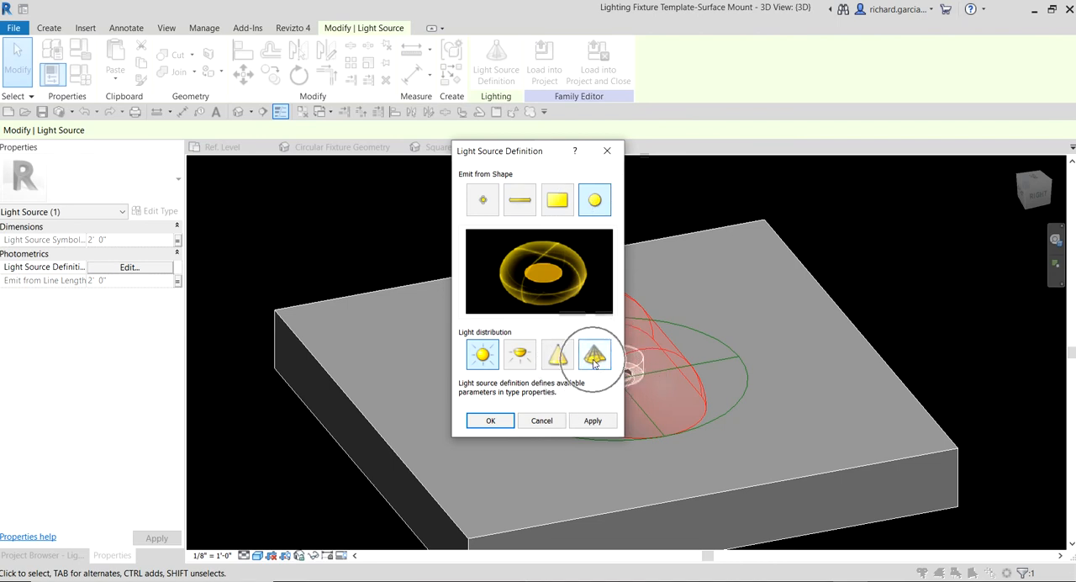
left_click(594, 357)
key("ctrl")
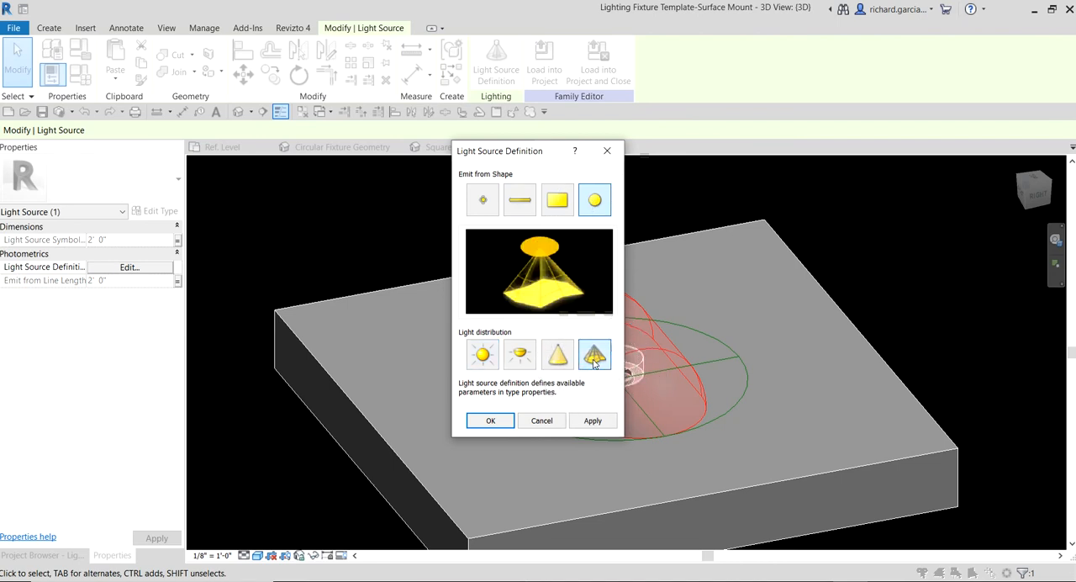
key("ctrl")
left_click(491, 419)
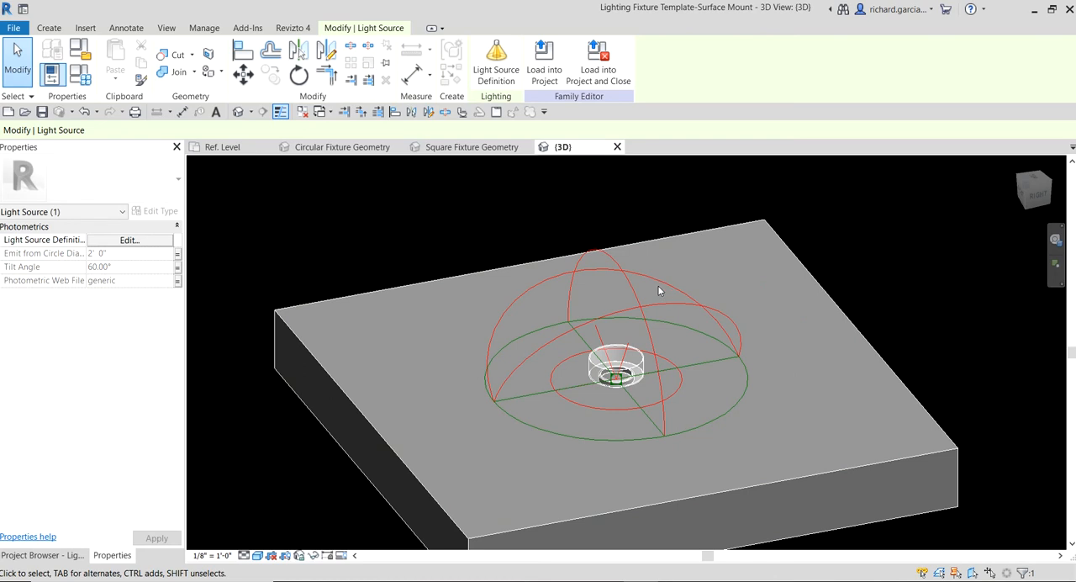
- Reopen the light source definition both ways, review its emit shape and distribution options, and leave it with the light source deselected
scroll(574, 290, "down", 4)
middle_click_drag(682, 166, 611, 310, "shift")
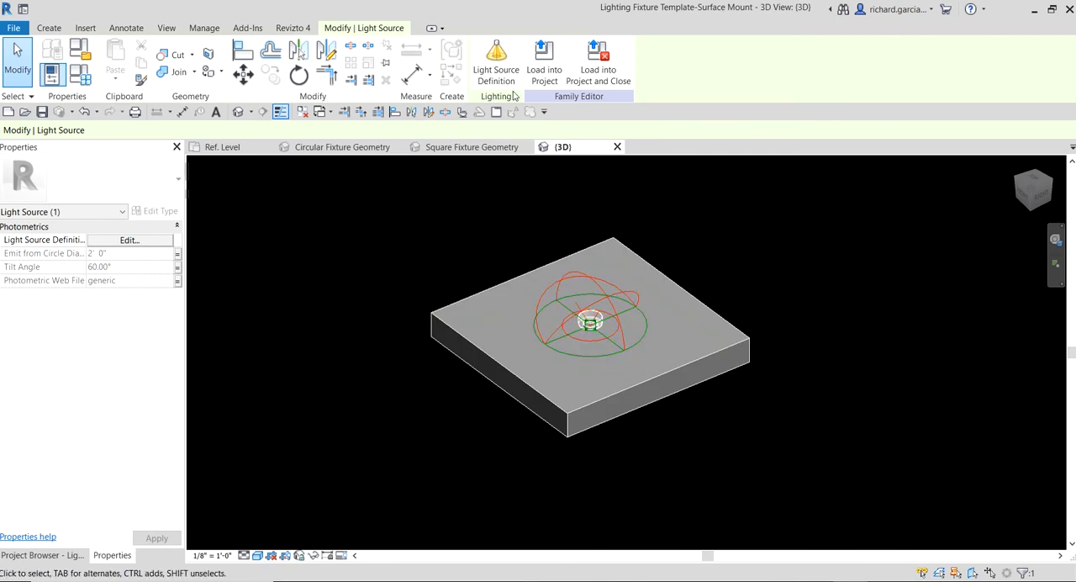
left_click(496, 60)
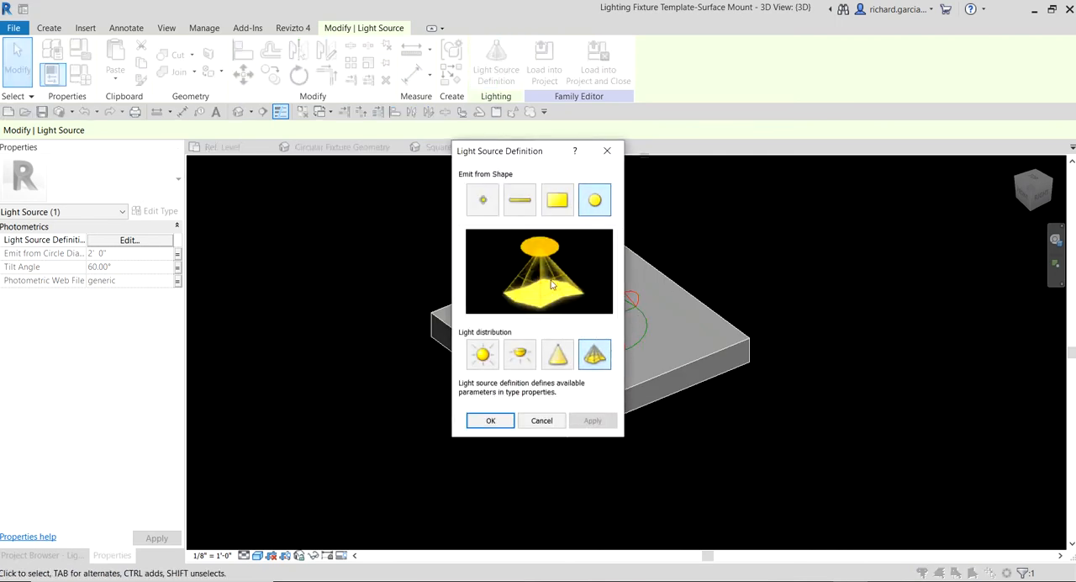
left_click(607, 152)
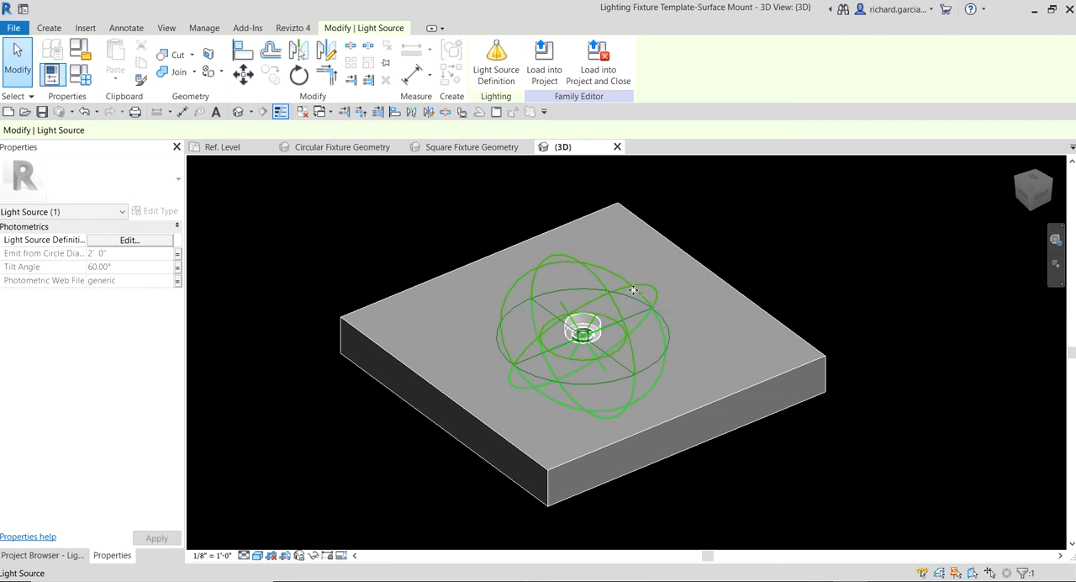
left_click(883, 192)
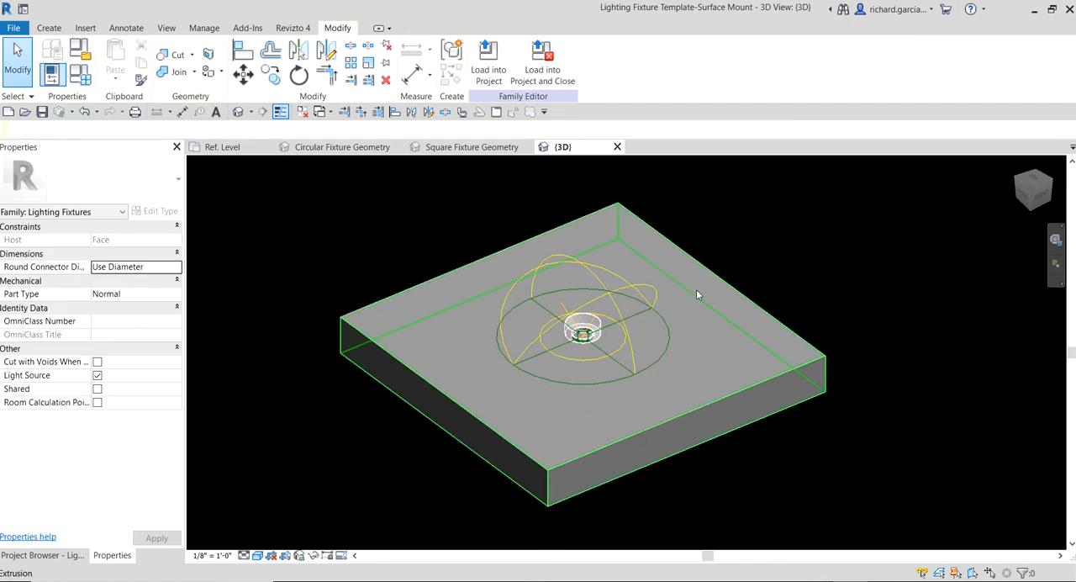
left_click(641, 282)
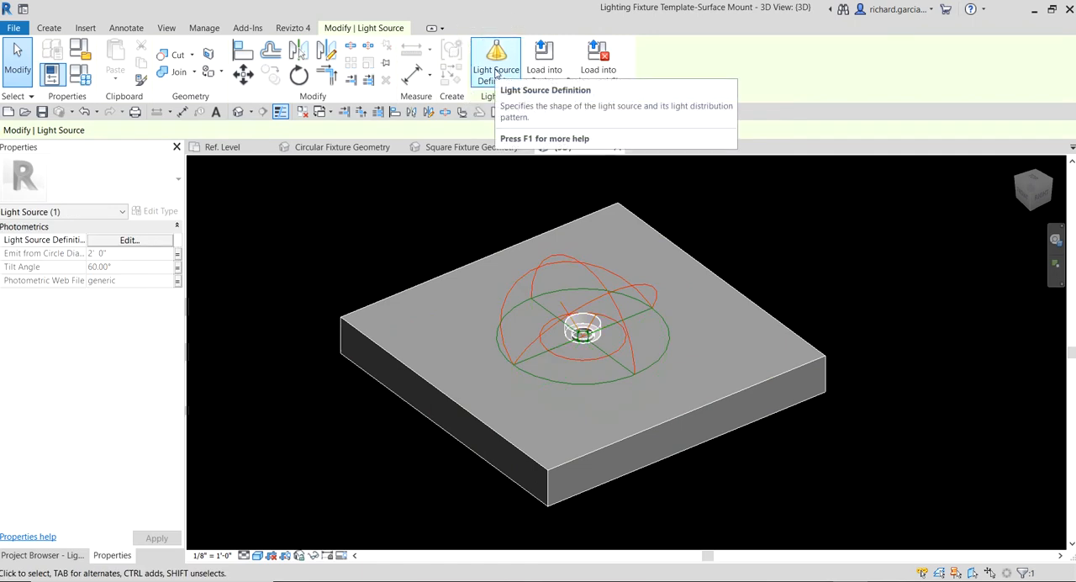
left_click(135, 241)
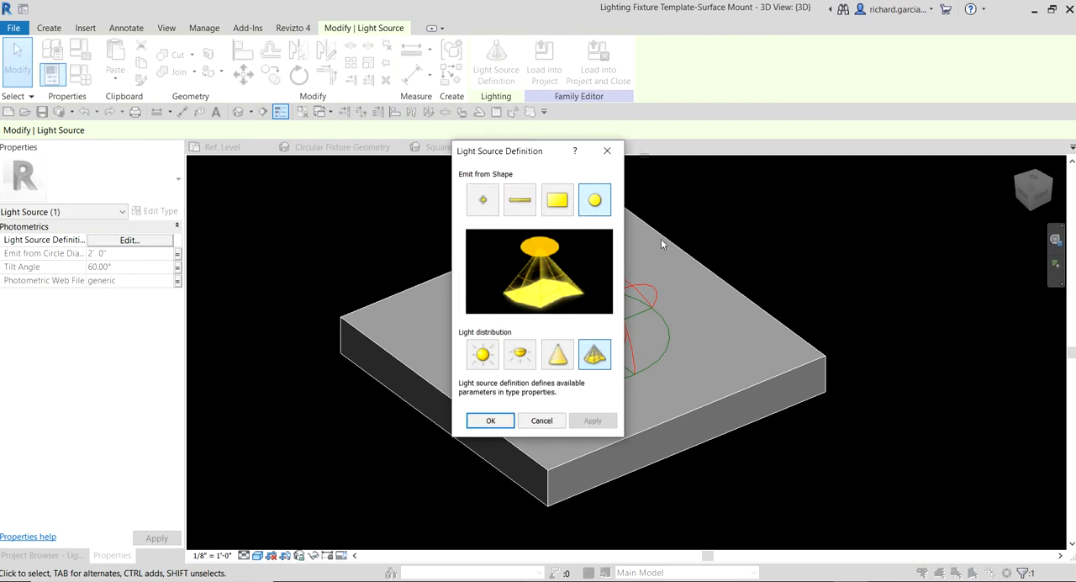
left_click(607, 151)
left_click(332, 235)
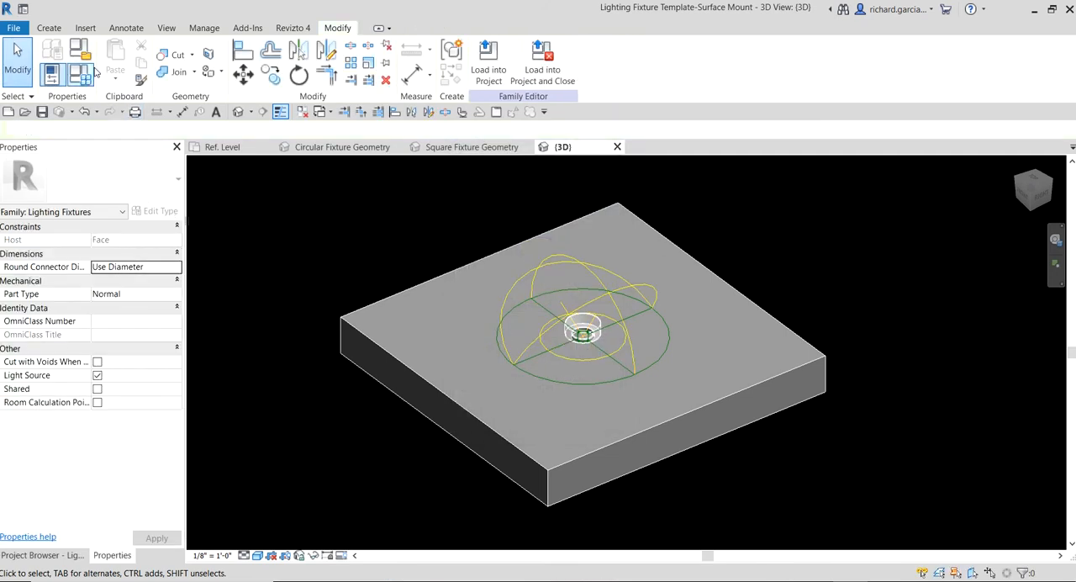
- Open the family types and start browsing for a file for the Photometric Web File parameter
key("ctrl")
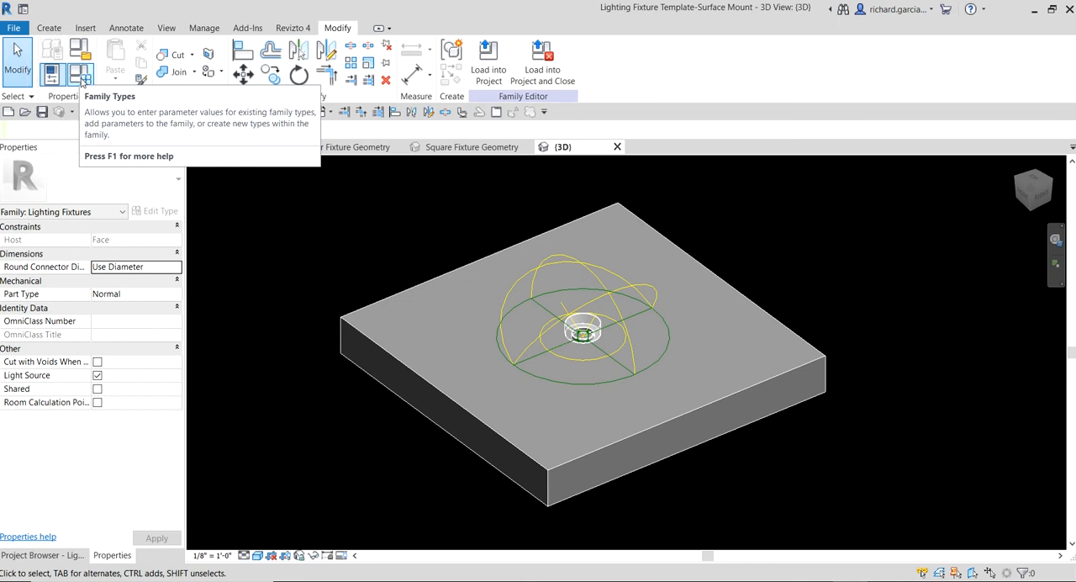
left_click(81, 78)
scroll(257, 239, "down", 5)
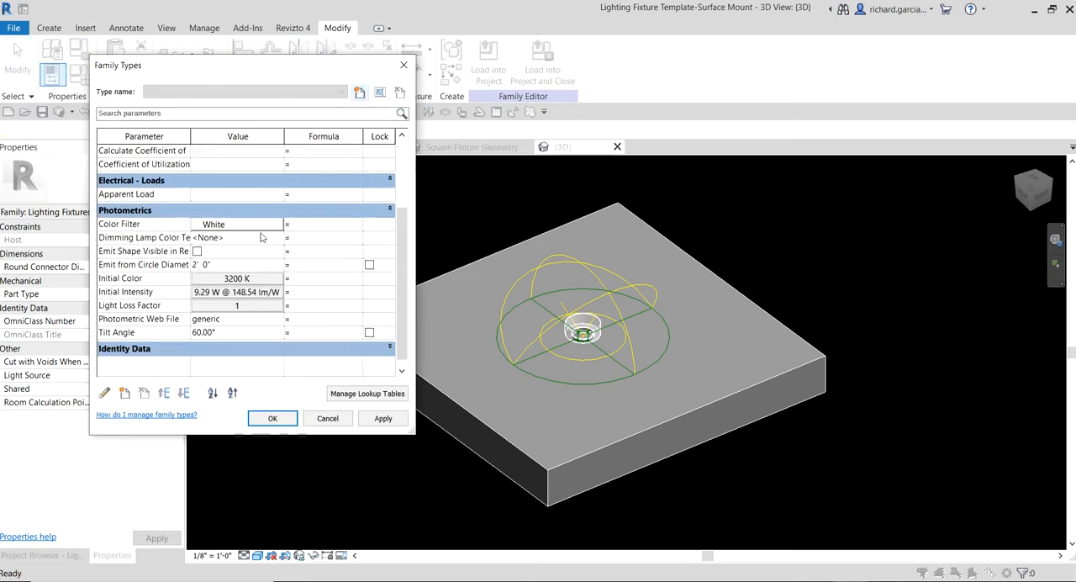
left_click(162, 321)
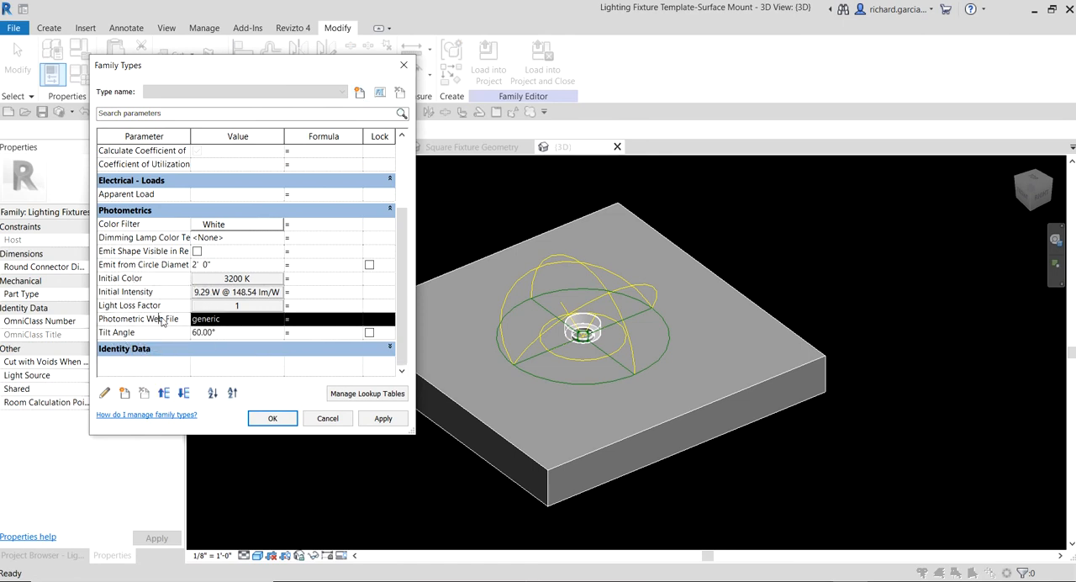
left_click(224, 323)
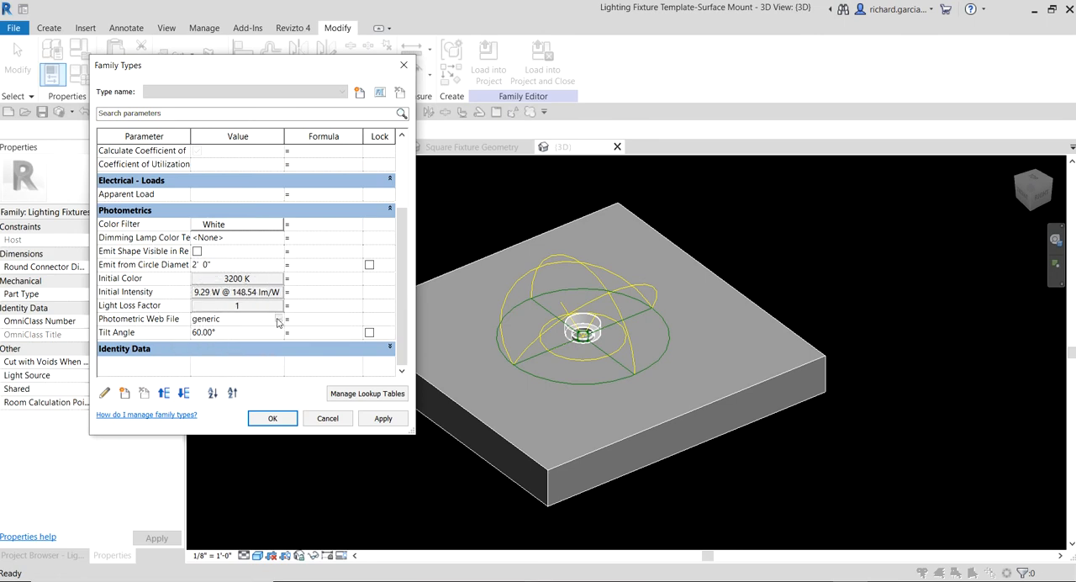
left_click(279, 322)
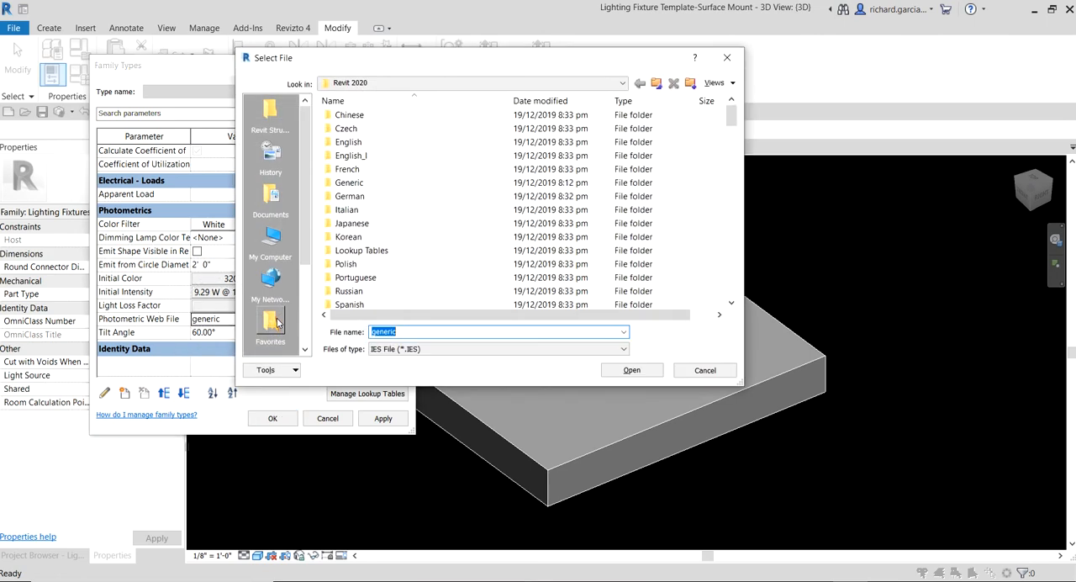
left_click_drag(492, 67, 343, 33)
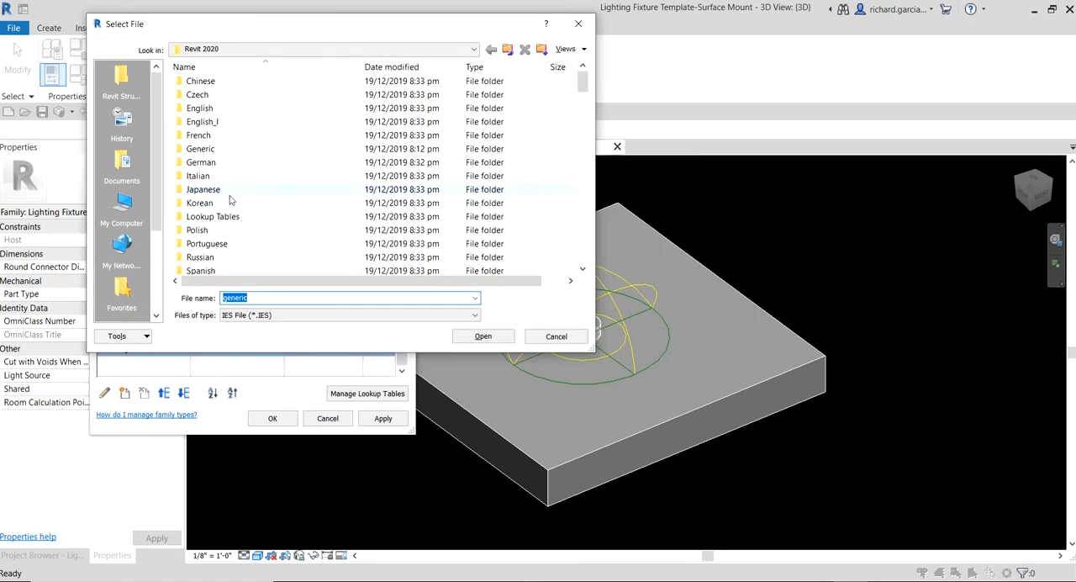
- Look through the IES files supplied in the Revit 2020 folder for one that suits the fixture
scroll(217, 216, "down", 7)
left_click(216, 216)
scroll(227, 221, "up", 4)
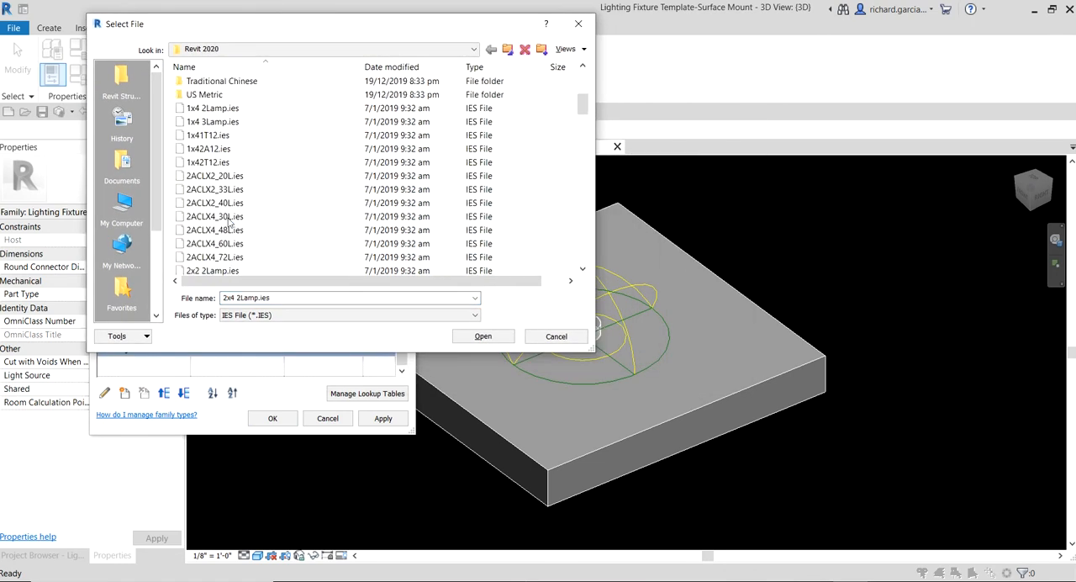
scroll(226, 220, "down", 3)
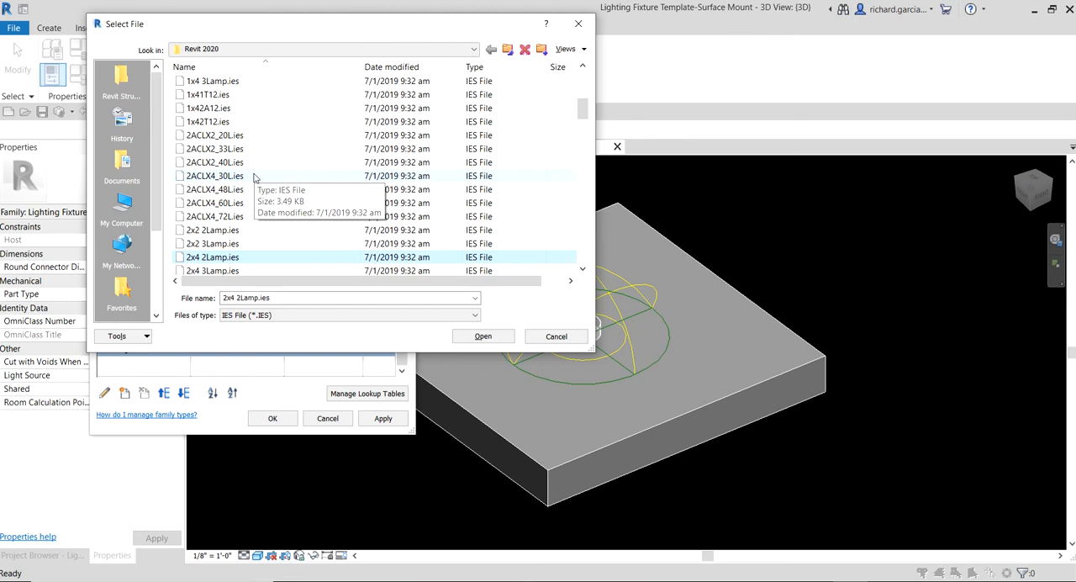
left_click(640, 580)
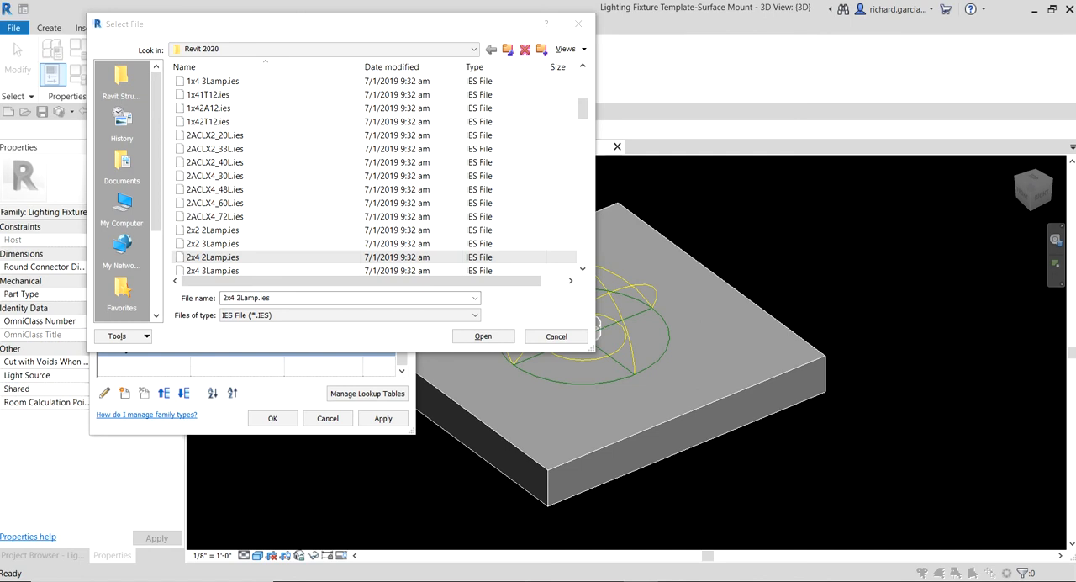
left_click(244, 167)
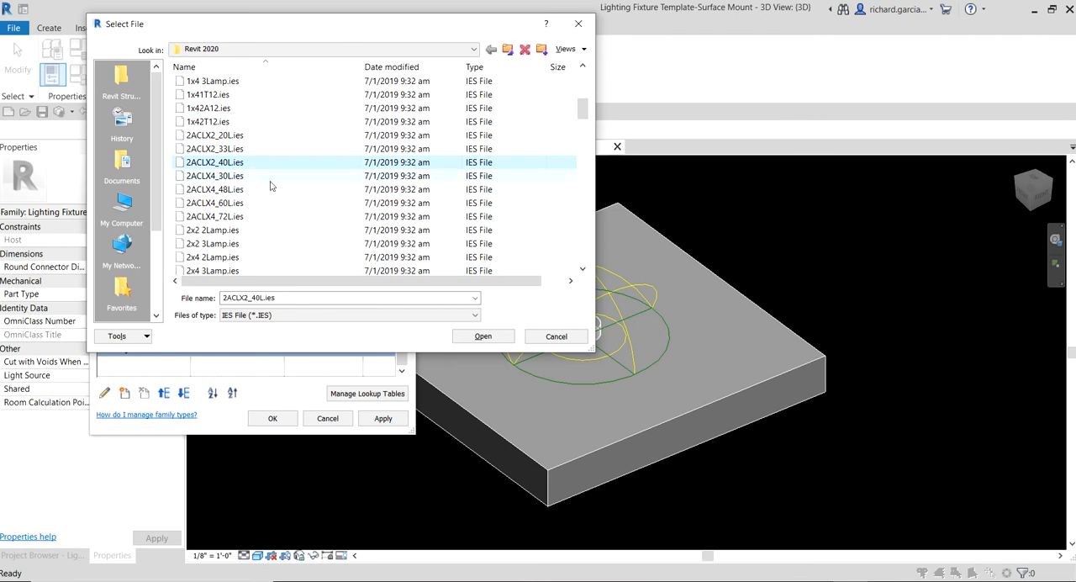
left_click(258, 190)
scroll(257, 194, "down", 10)
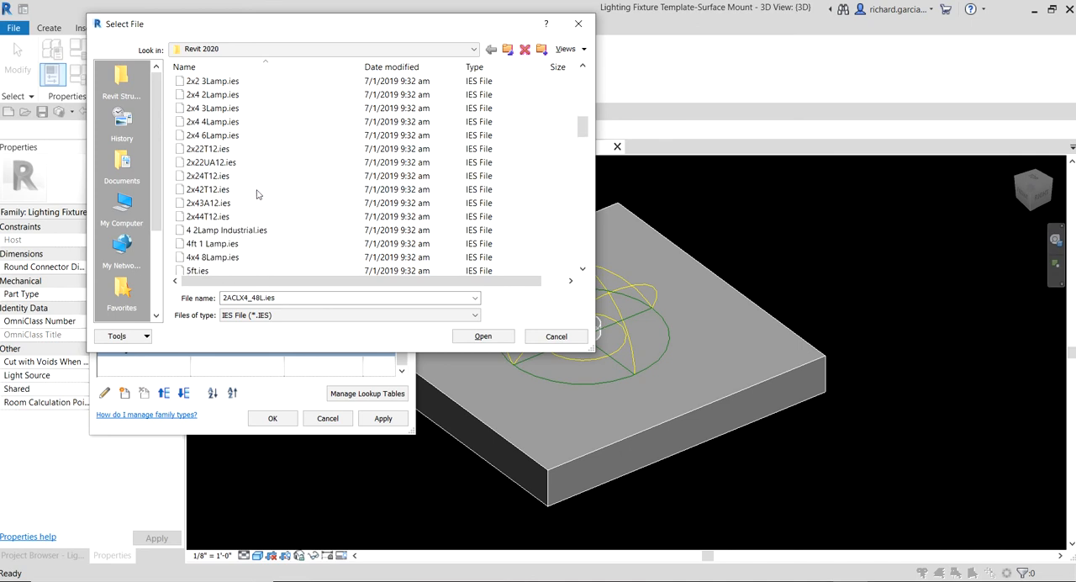
scroll(257, 194, "down", 5)
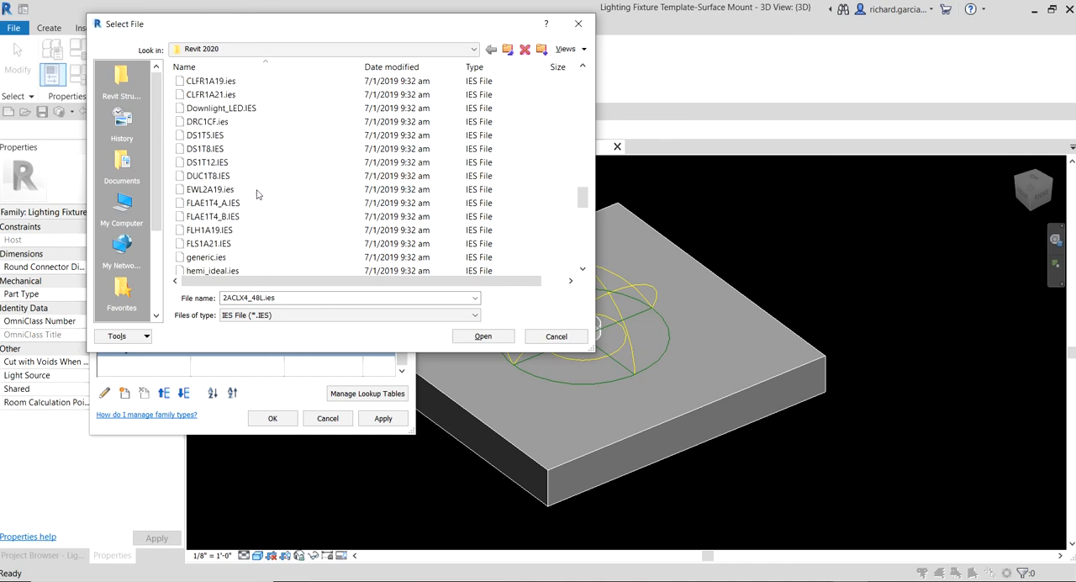
scroll(258, 194, "up", 2)
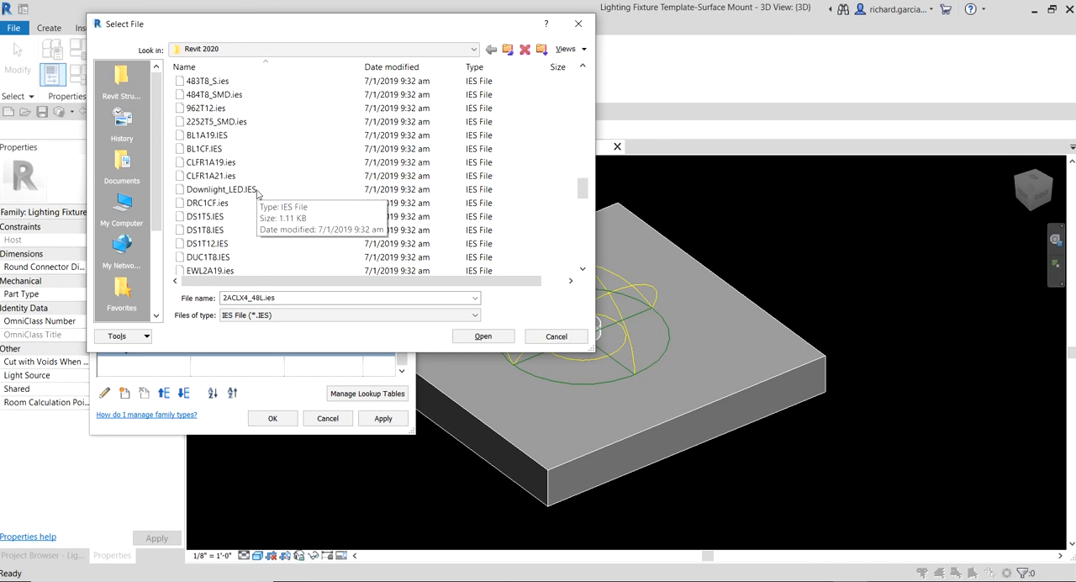
- Assign CLFR1A21.ies as the photometric web file and apply it to the family
left_click(204, 178)
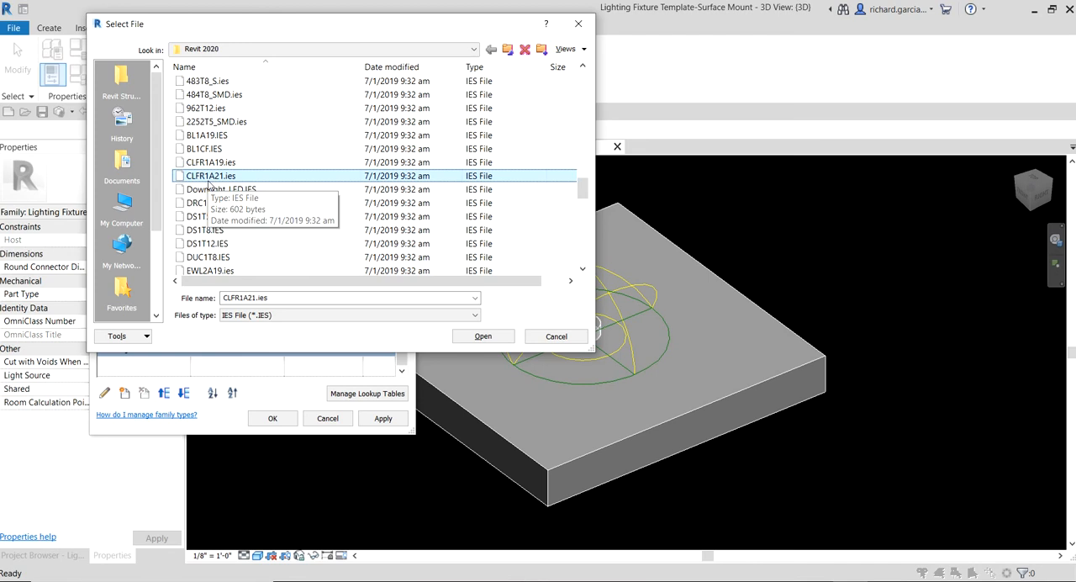
left_click(178, 180)
left_click(478, 336)
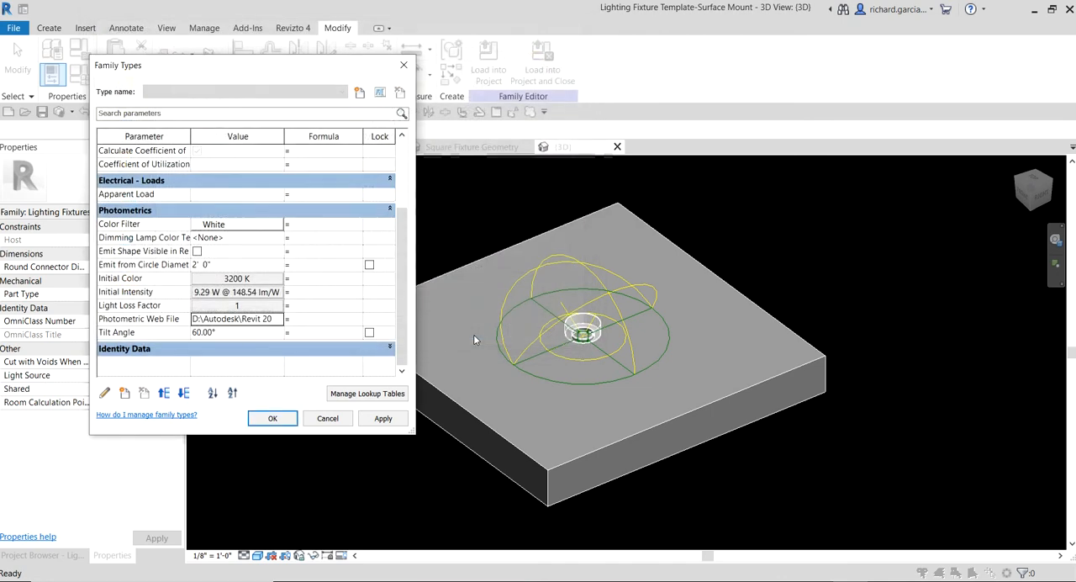
left_click(283, 421)
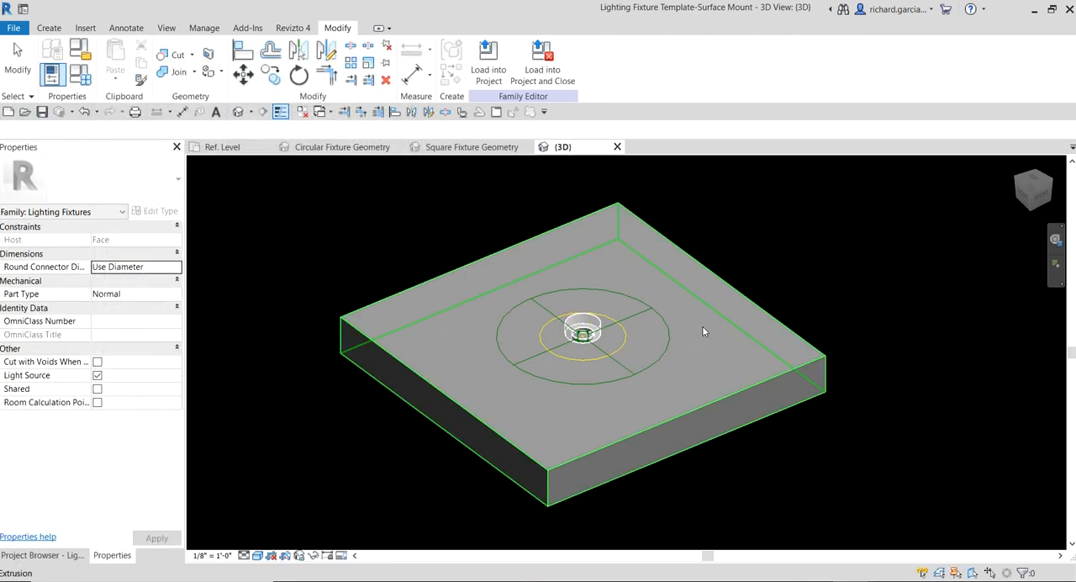
- Set the light source's Tilt Angle to -90° in the family types and accept the change
middle_click_drag(804, 336, 547, 377, "shift")
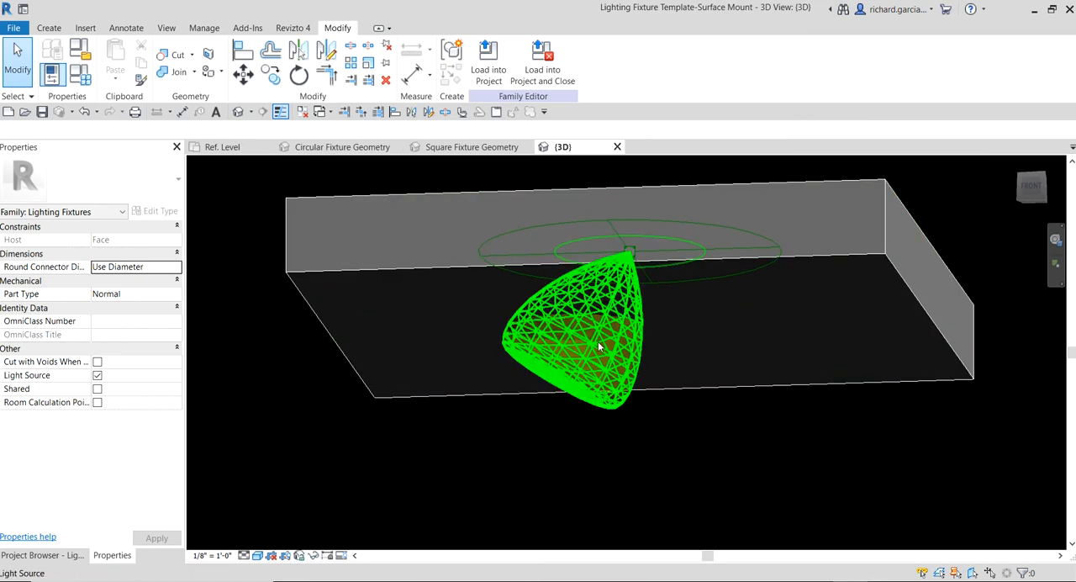
middle_click_drag(600, 343, 621, 486, "shift")
middle_click_drag(493, 400, 504, 356, "shift")
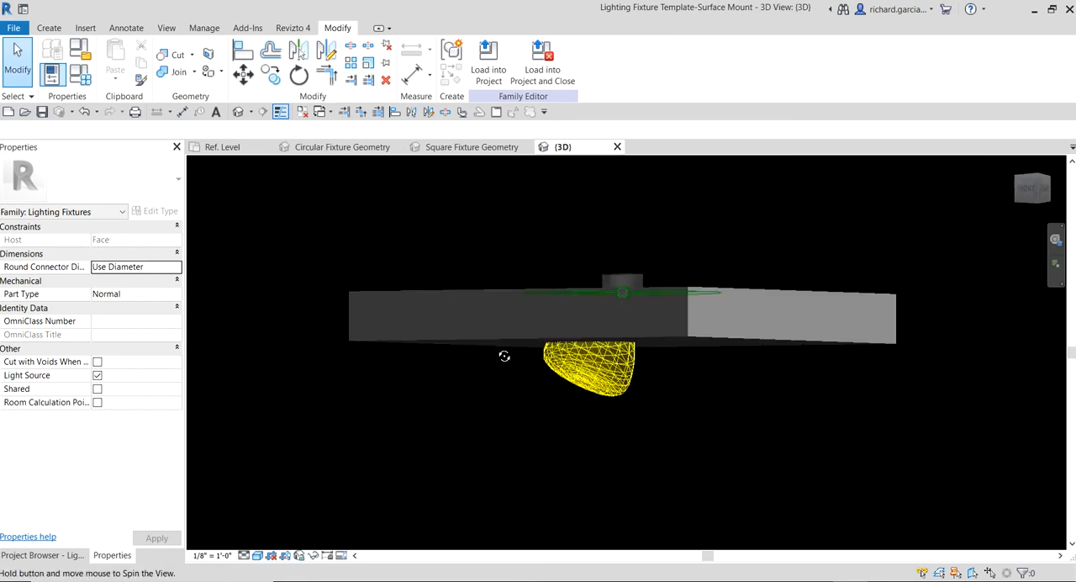
left_click(81, 76)
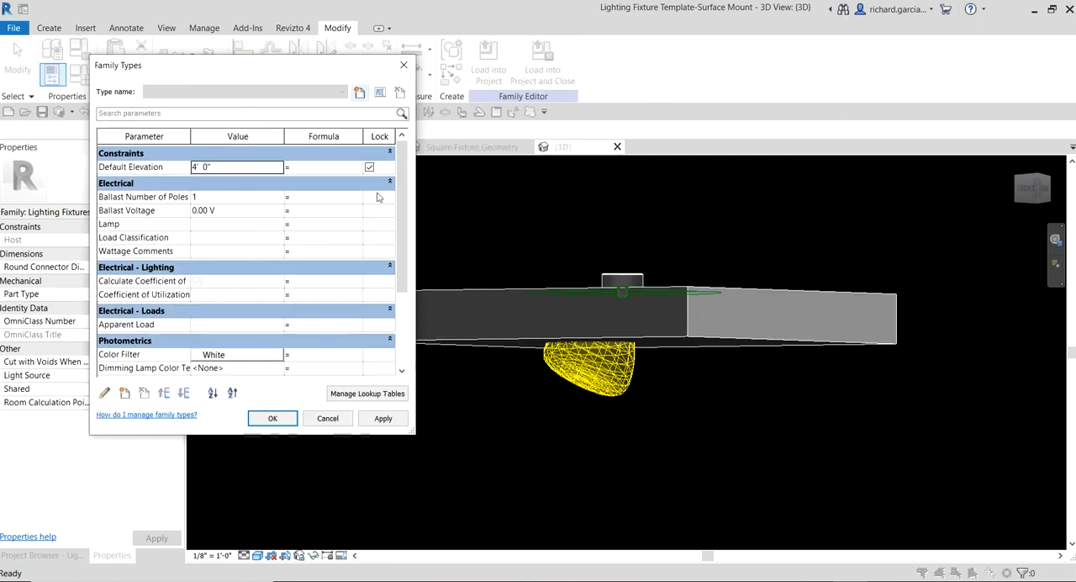
left_click_drag(402, 173, 398, 258)
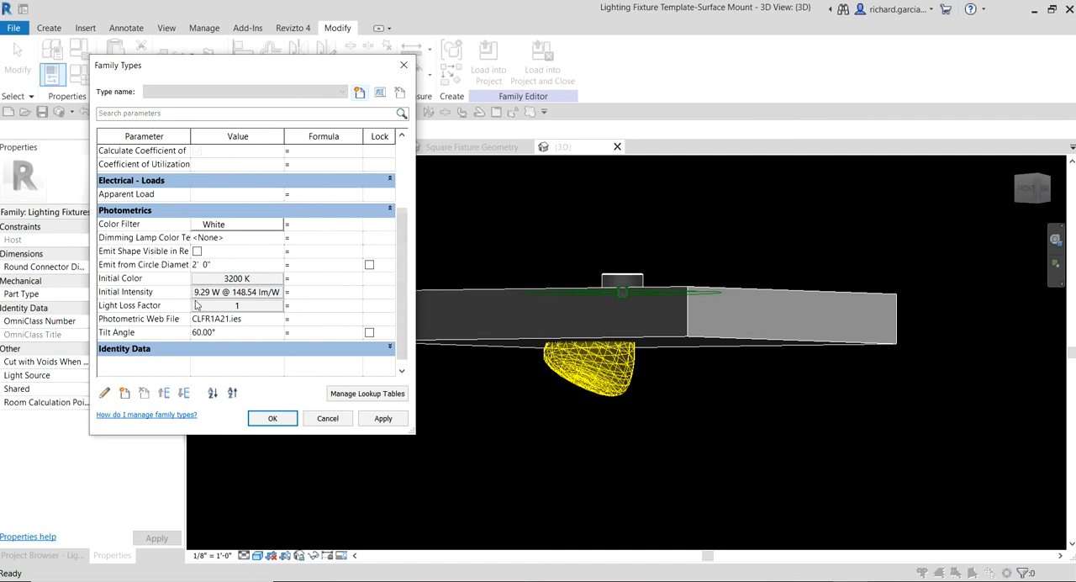
left_click(240, 334)
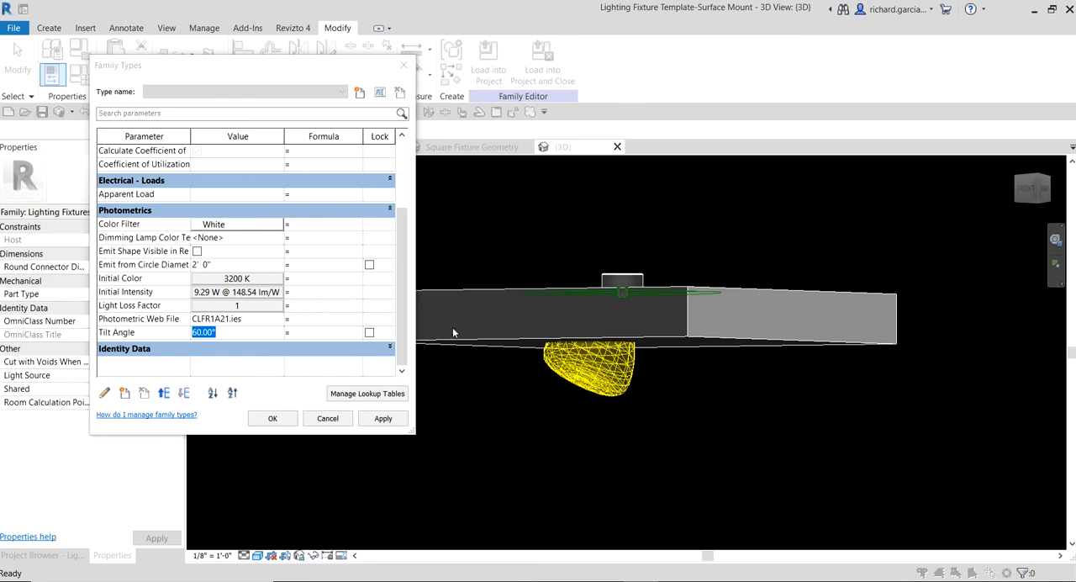
left_click(230, 335)
left_click_drag(229, 334, 162, 332)
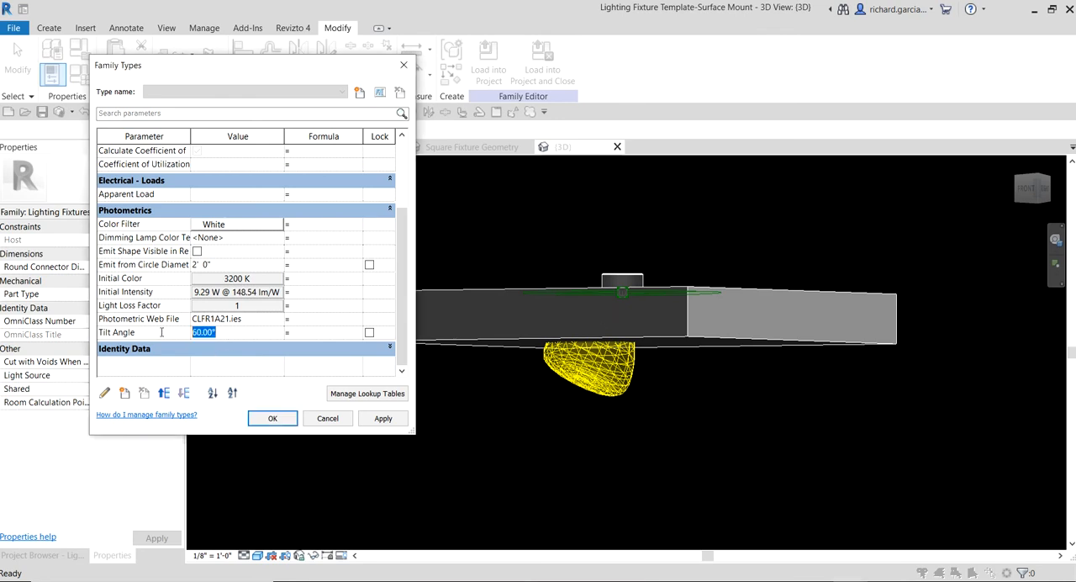
type("-")
key("Return")
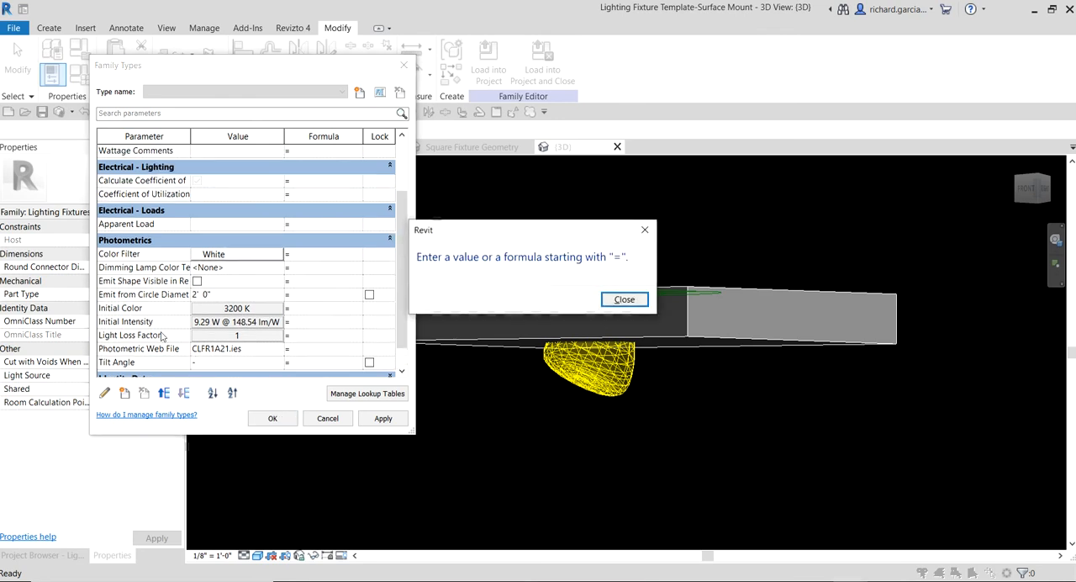
left_click(614, 299)
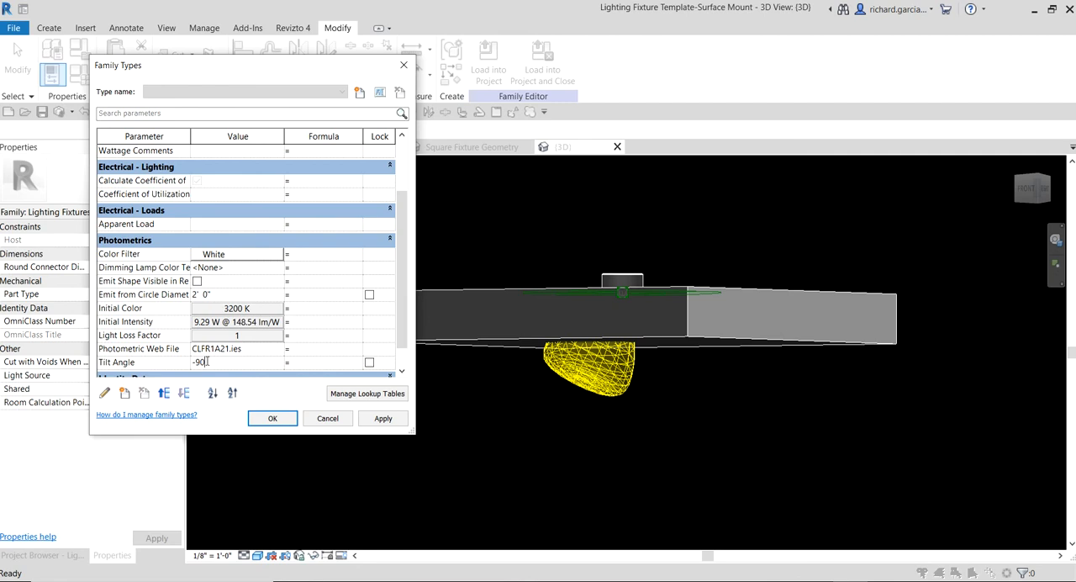
left_click(273, 419)
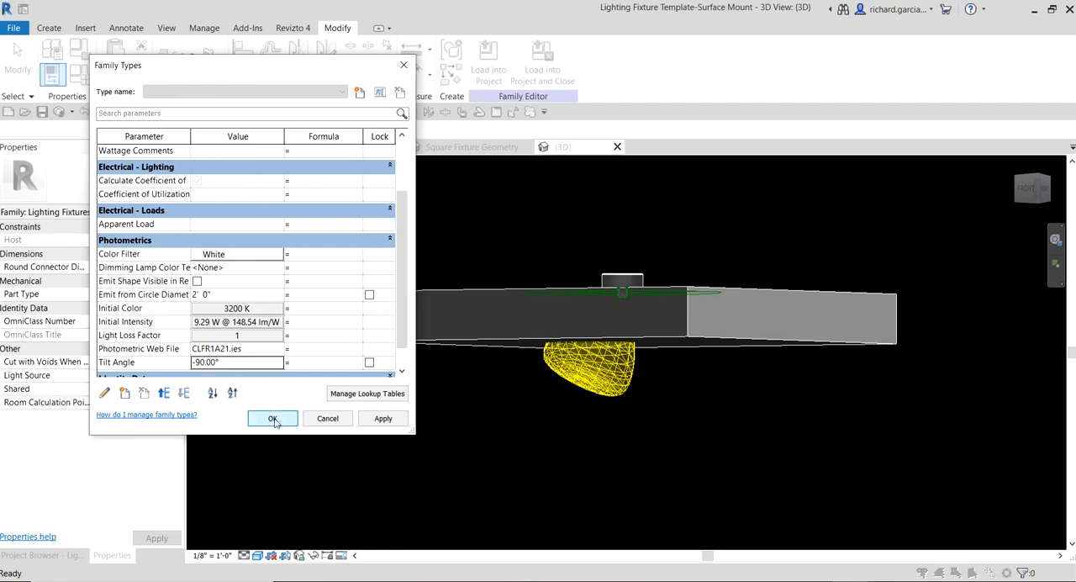
- Check the tilted light source in 3D and open the Front elevation at the circular fixture
middle_click_drag(722, 481, 655, 463, "shift")
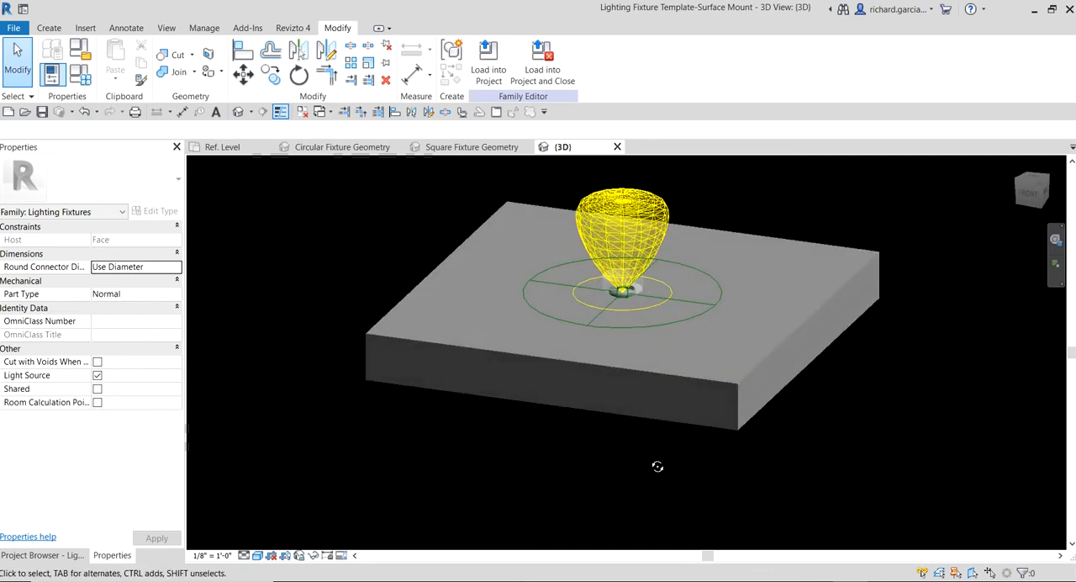
scroll(693, 256, "up", 4)
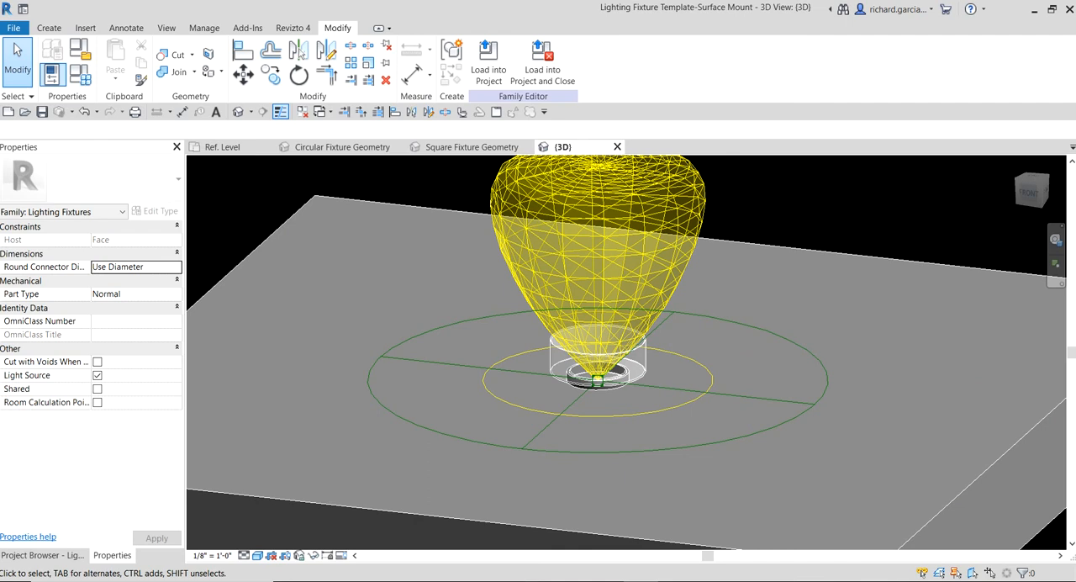
left_click(42, 555)
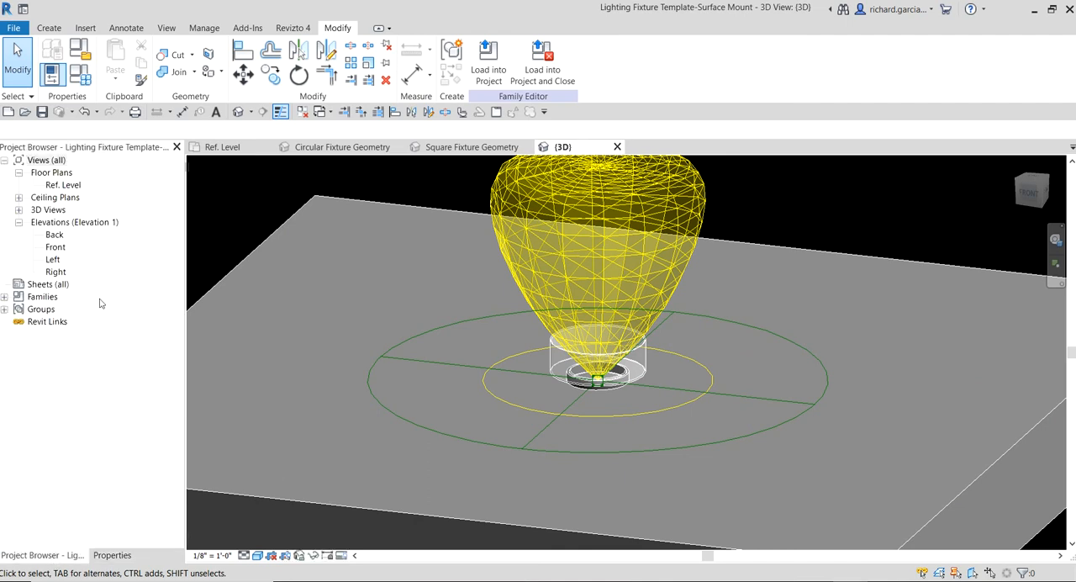
double_click(56, 248)
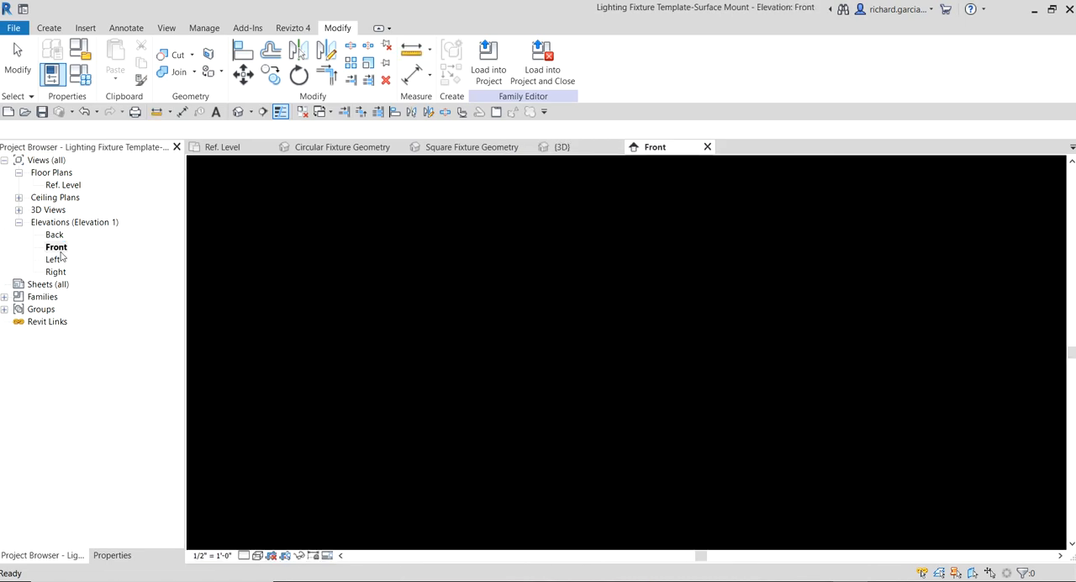
scroll(587, 427, "up", 4)
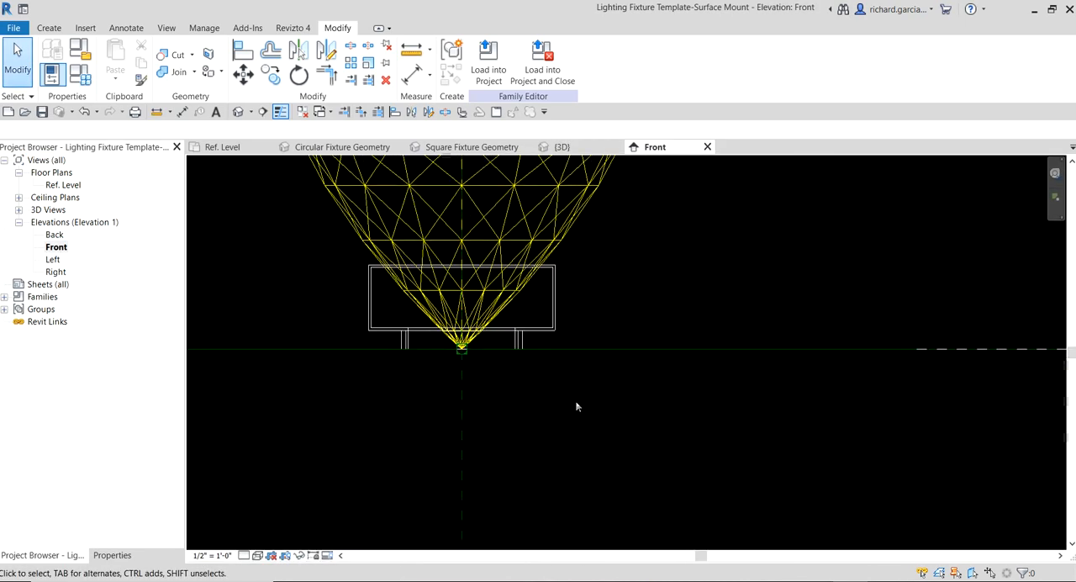
middle_click_drag(576, 406, 617, 443)
scroll(626, 334, "down", 2)
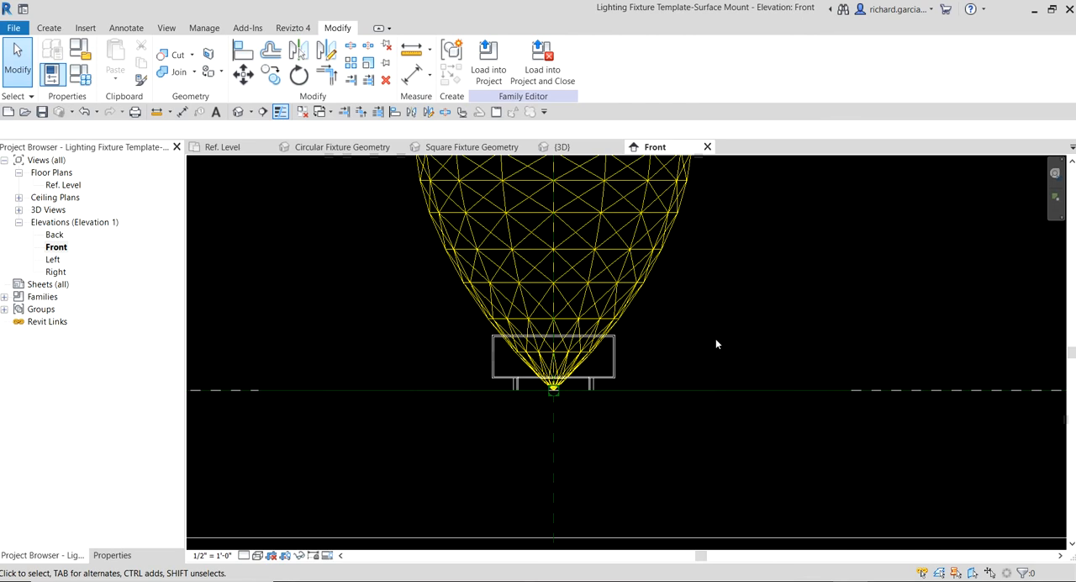
- Move the light source vertically from the reference level to the top face of the circular fixture, and deselect it
left_click(636, 295)
left_click(637, 294)
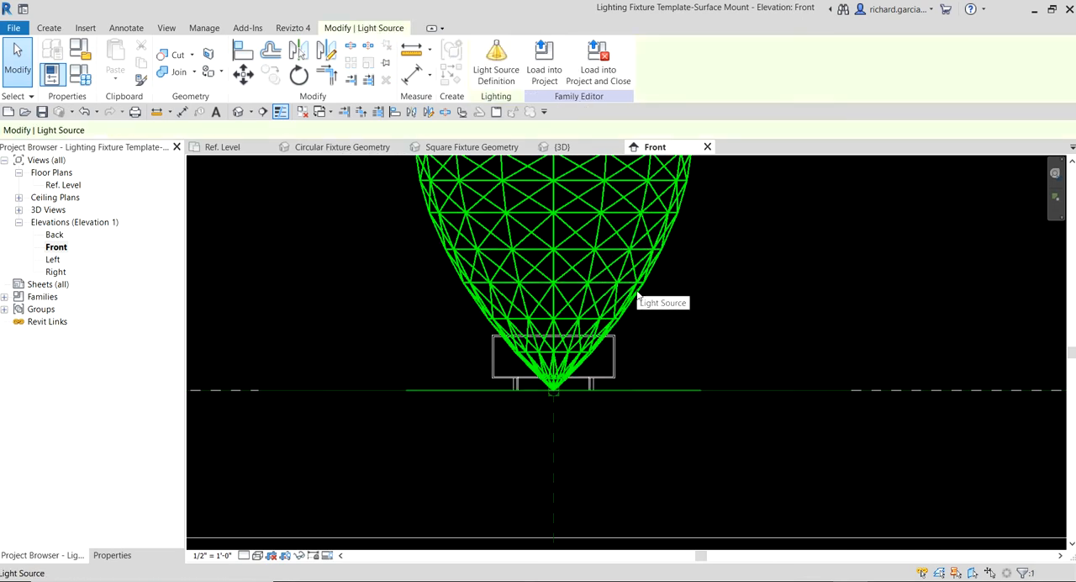
left_click(611, 335)
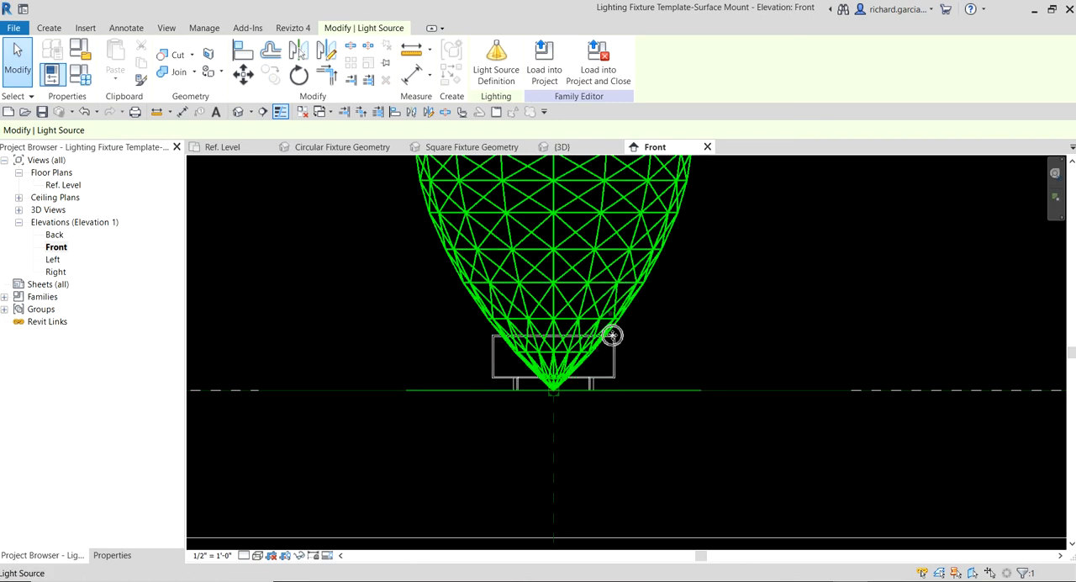
key("Tab")
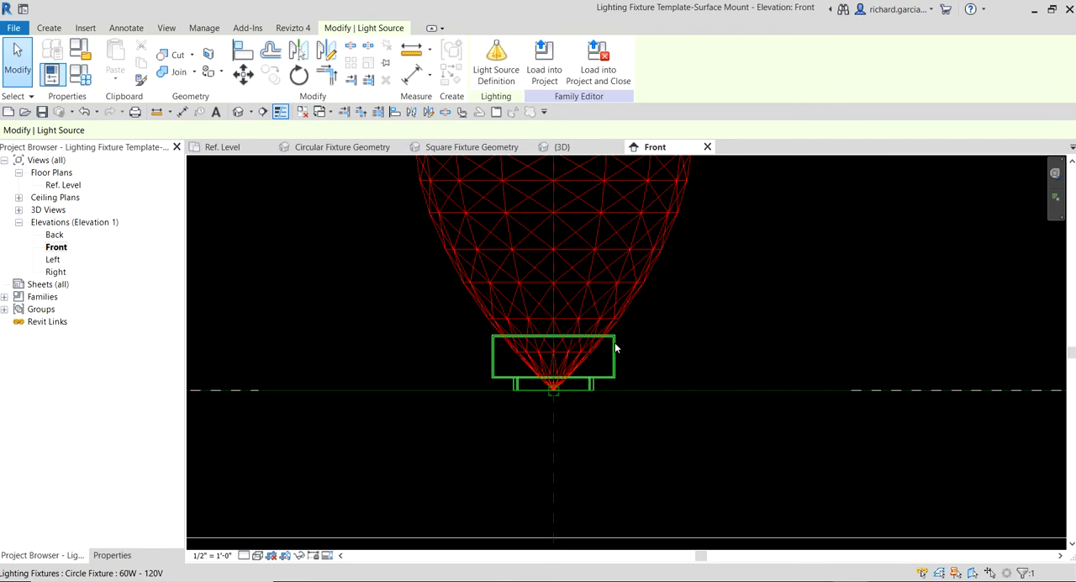
left_click(618, 318)
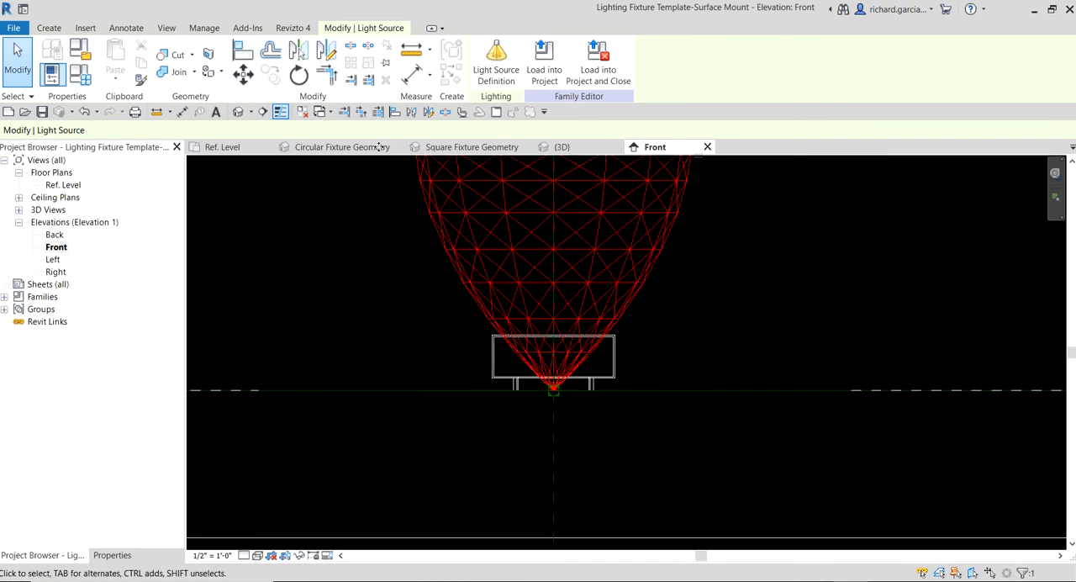
key("m")
key("v")
scroll(602, 421, "up", 2)
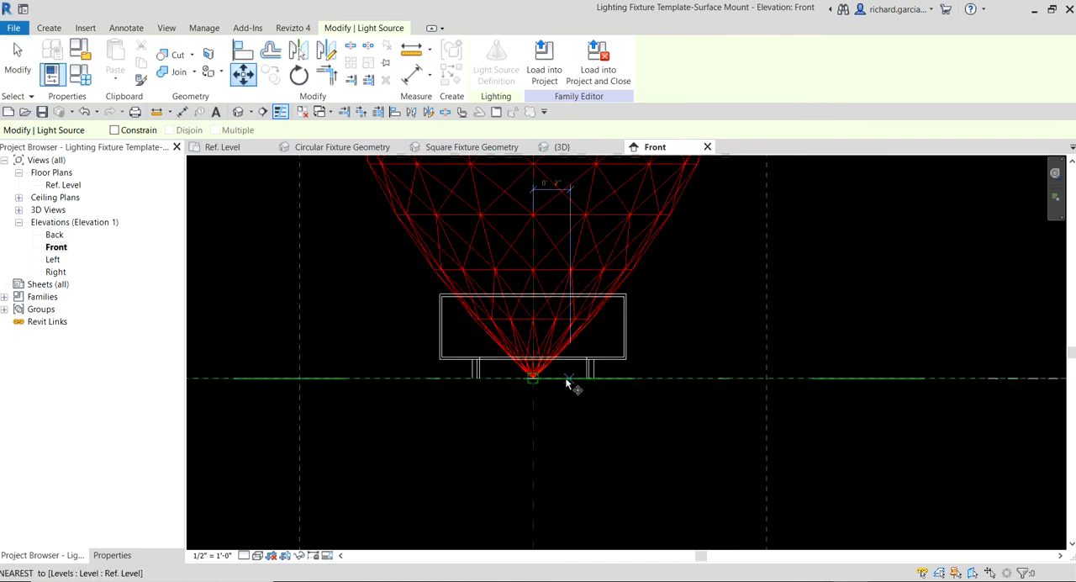
left_click(577, 390)
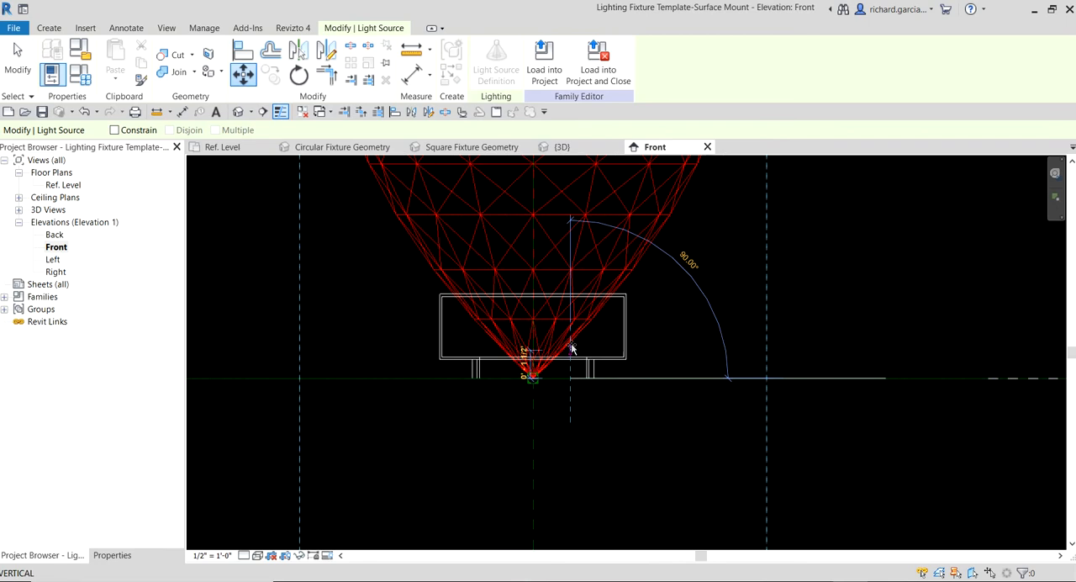
left_click(569, 293)
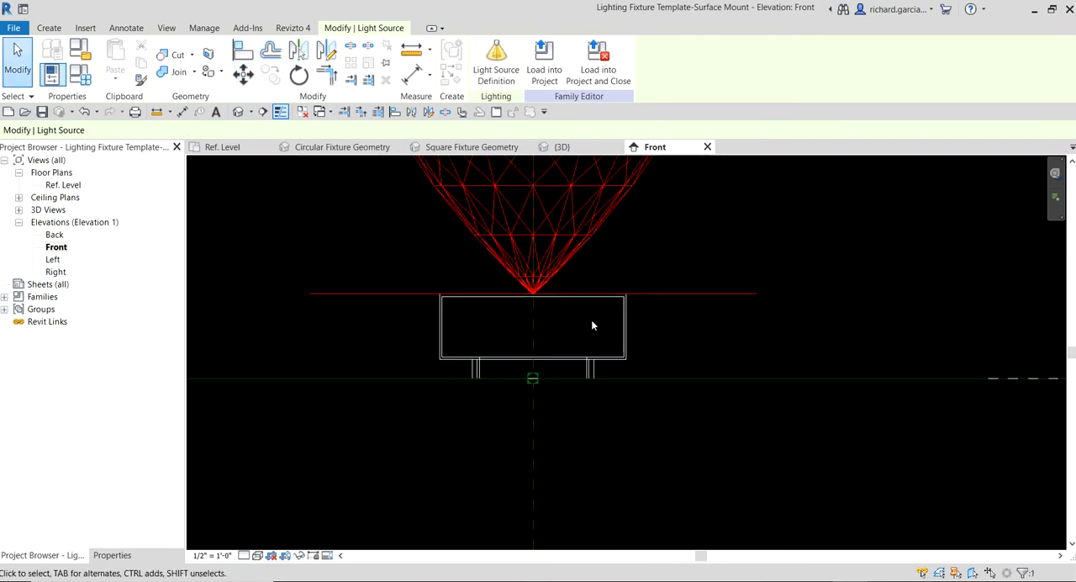
scroll(591, 319, "down", 2)
left_click(704, 336)
- Align the light source reference with the top reference of the circular fixture, lock the alignment and end the command
middle_click_drag(632, 321, 639, 415)
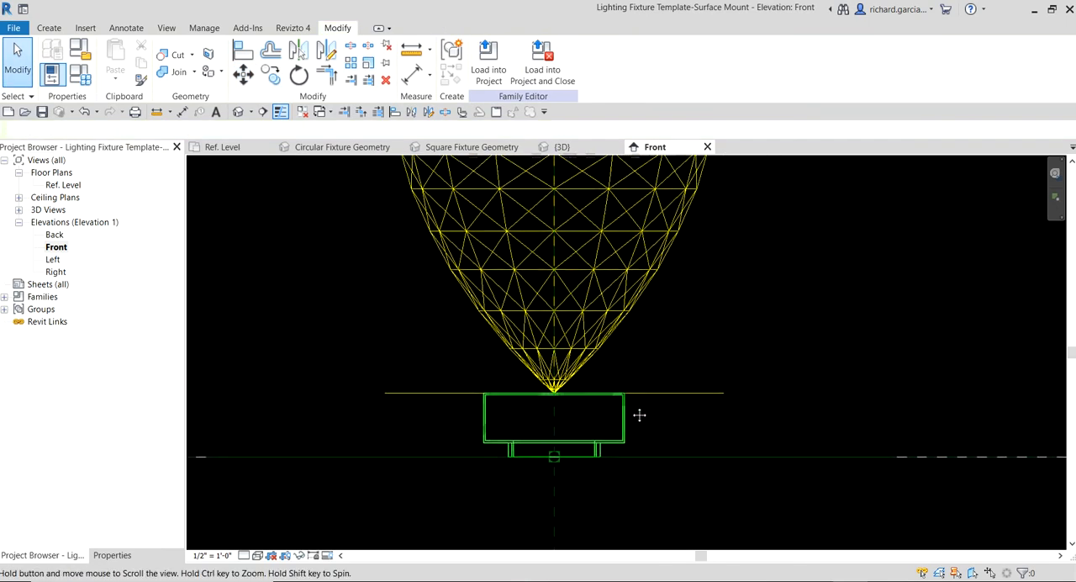
left_click(243, 53)
scroll(612, 368, "up", 2)
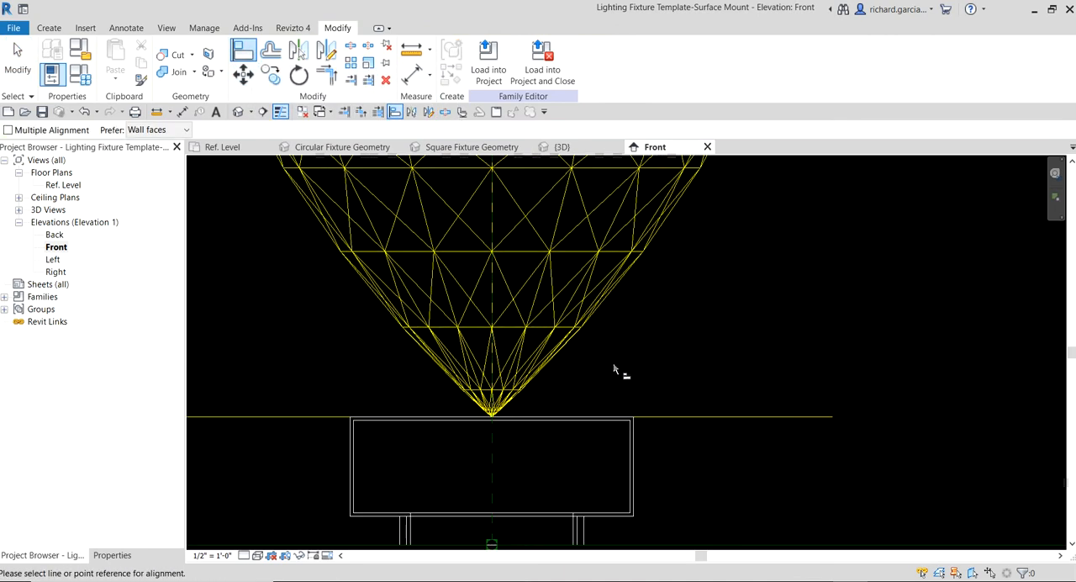
left_click(584, 419)
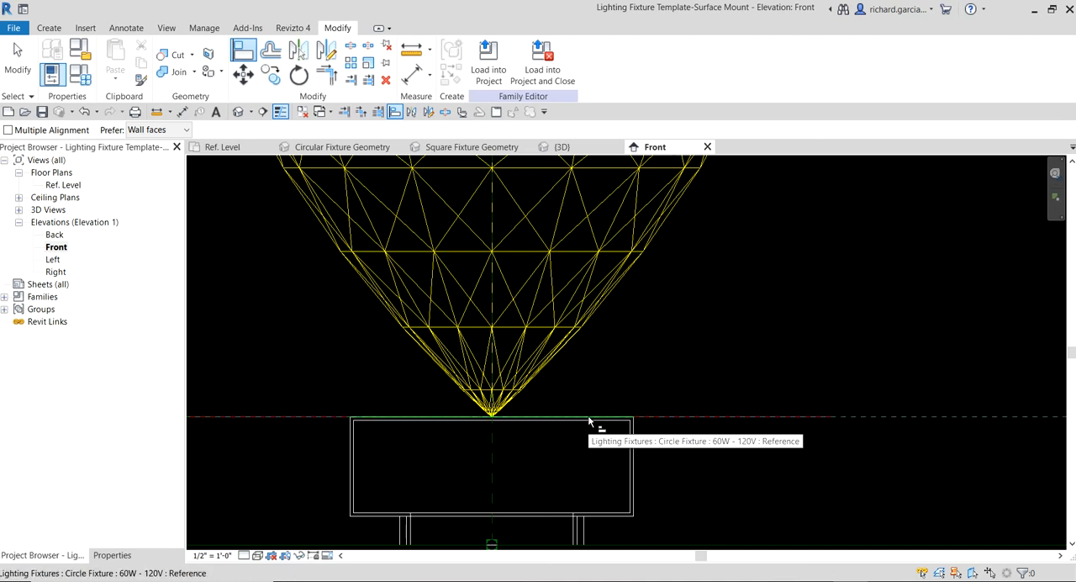
left_click(588, 421)
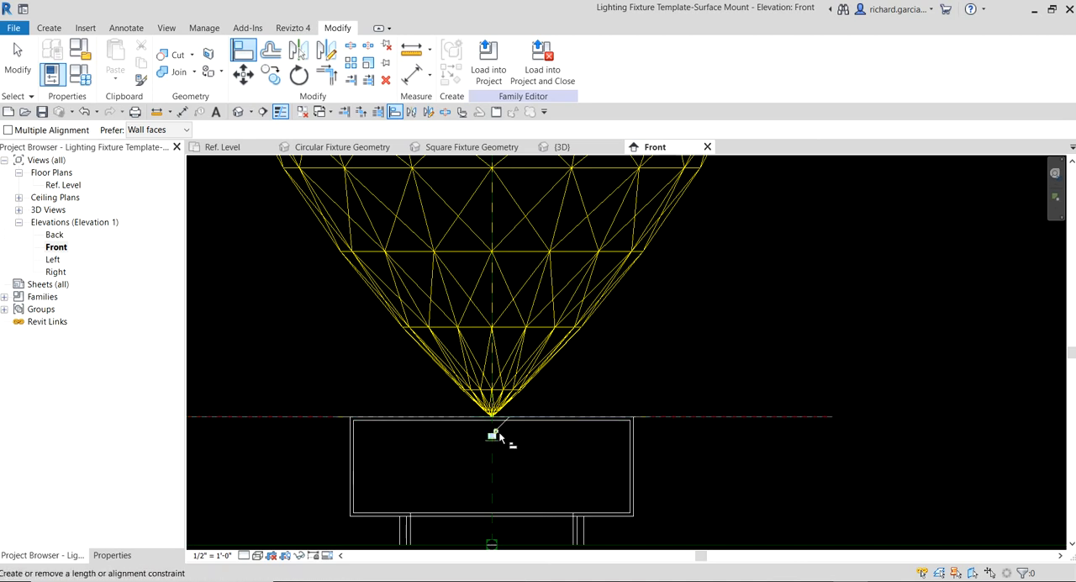
left_click(495, 441)
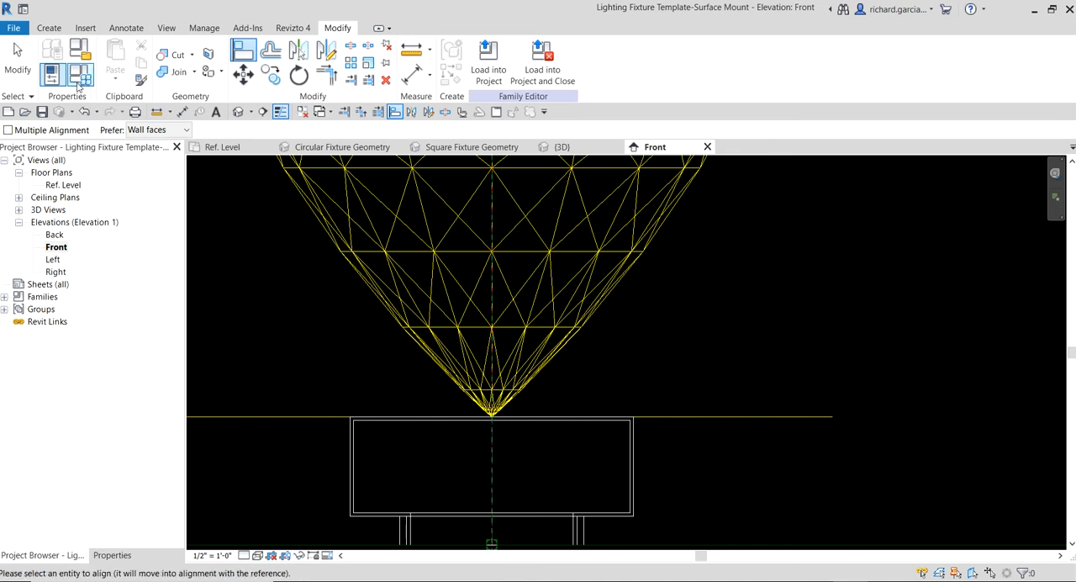
left_click(17, 61)
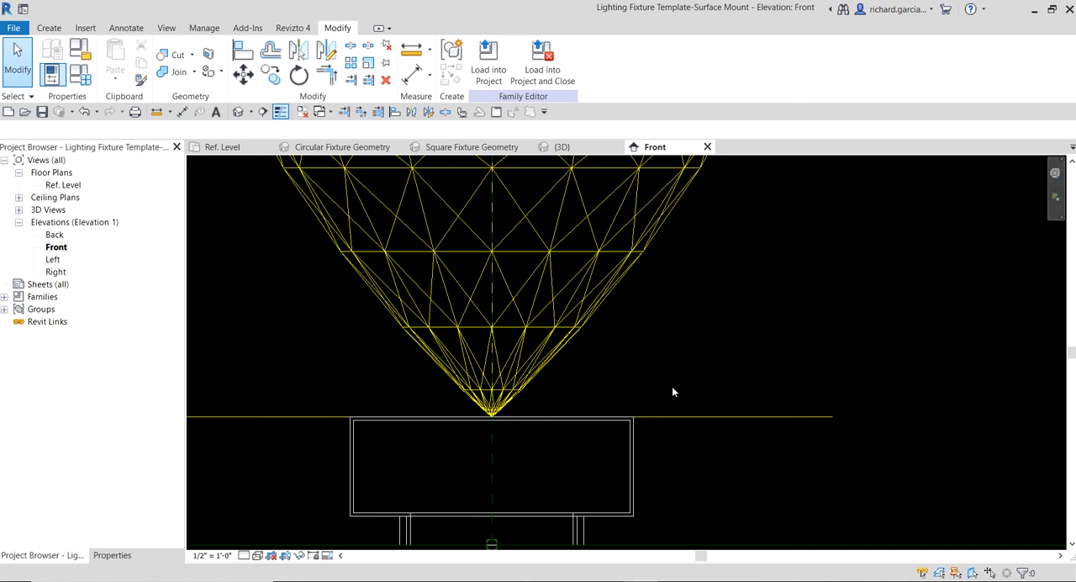
- Save the family as a new file named Lighting Fixture Circular-Surface Mount in the MEPLightingFamilies folder
left_click(14, 27)
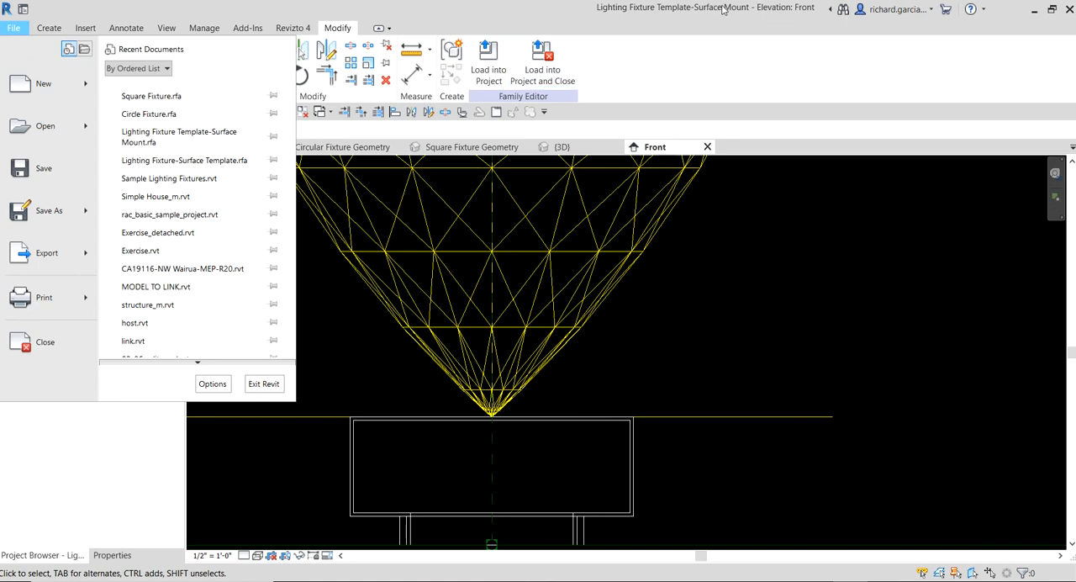
mouse_move(67, 215)
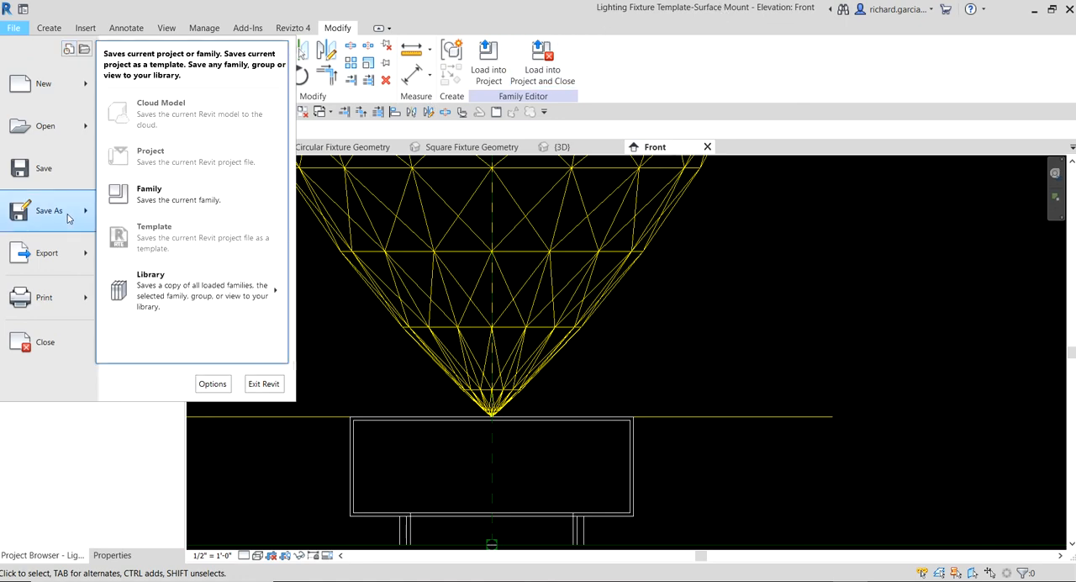
left_click(179, 193)
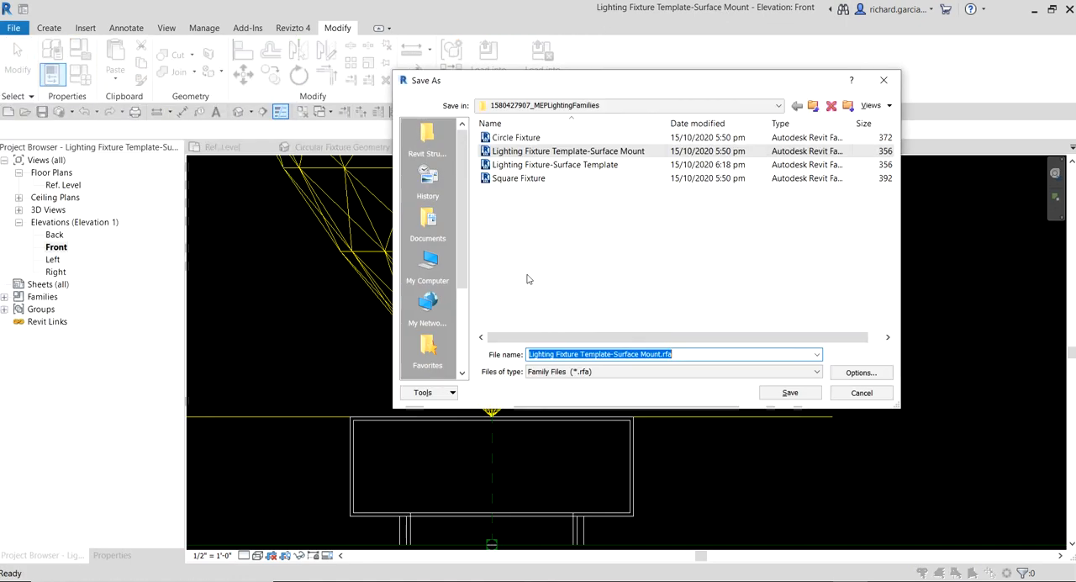
left_click(614, 356)
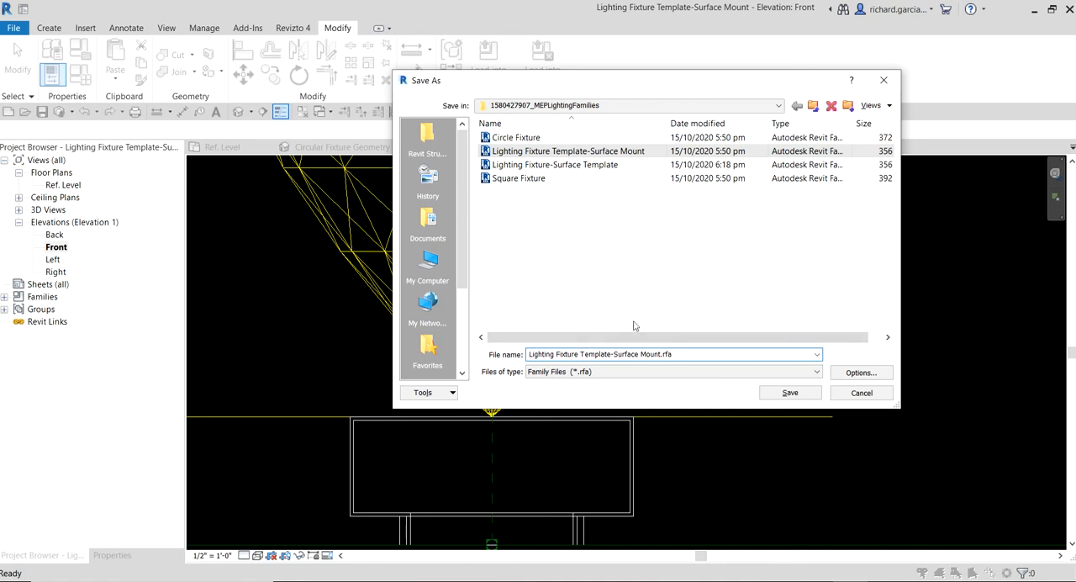
type("Circular")
key("Delete")
key("Delete")
key("Delete")
key("Delete")
key("Delete")
key("Delete")
key("Delete")
key("Delete")
left_click(790, 393)
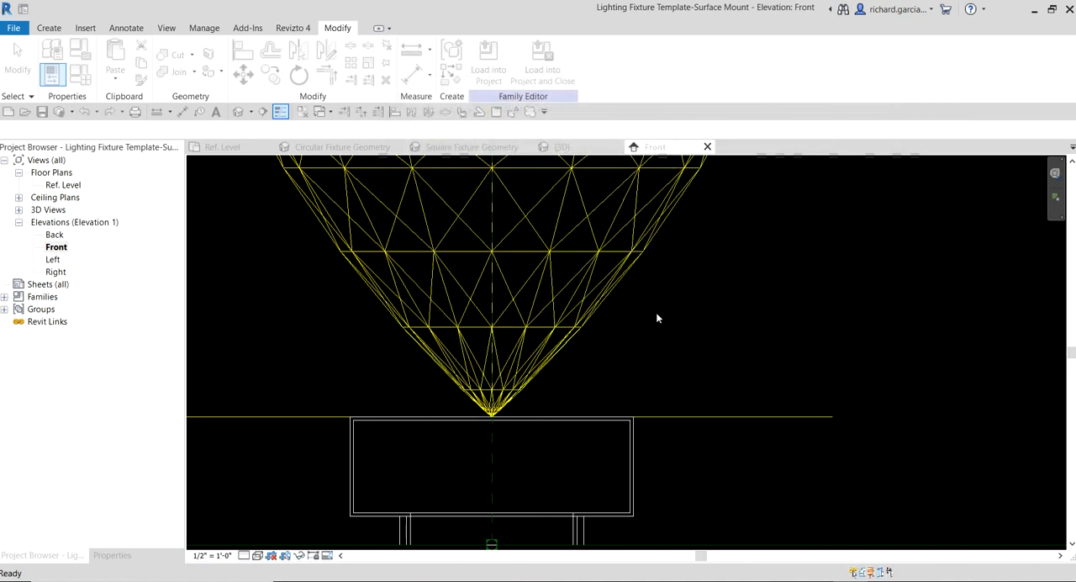
- Open the 3D view and examine how the light source sits on the circular fixture
scroll(656, 313, "down", 3)
scroll(657, 313, "down", 4)
middle_click_drag(659, 313, 807, 281)
left_click(238, 112)
scroll(562, 204, "down", 7)
scroll(563, 255, "up", 5)
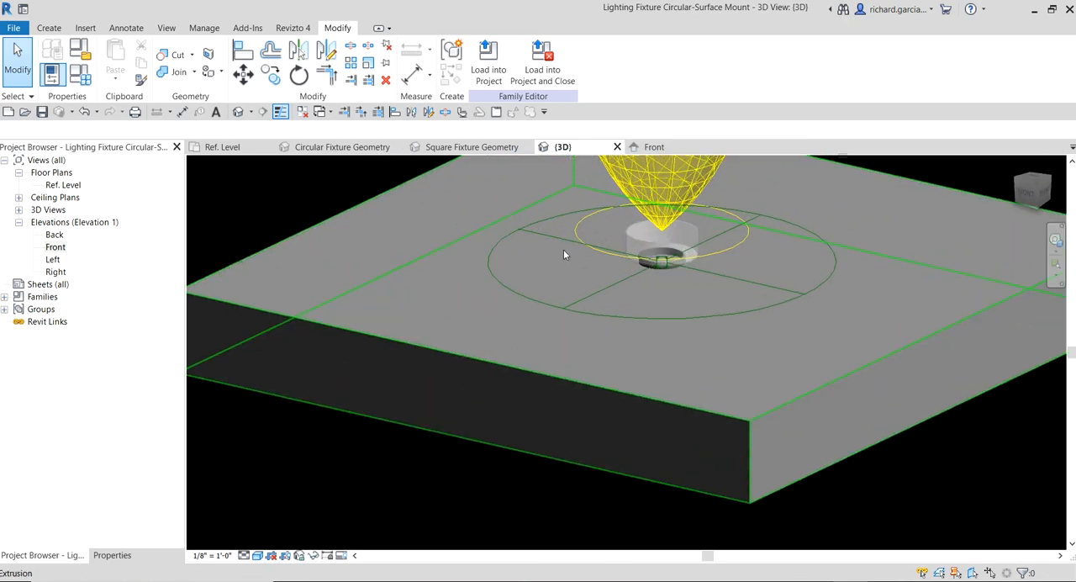
middle_click_drag(563, 255, 676, 265, "shift")
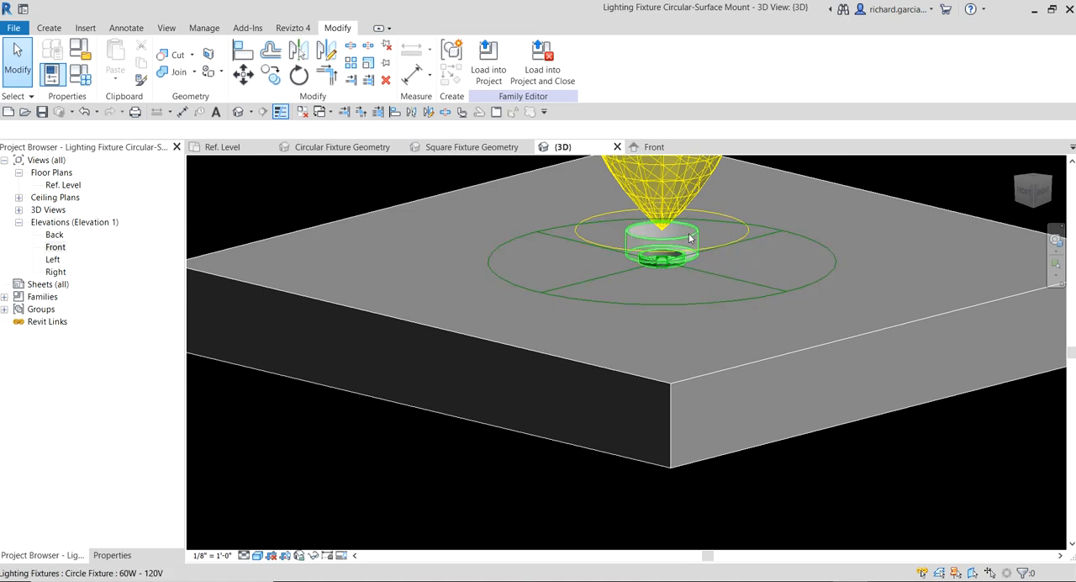
middle_click_drag(689, 236, 651, 300)
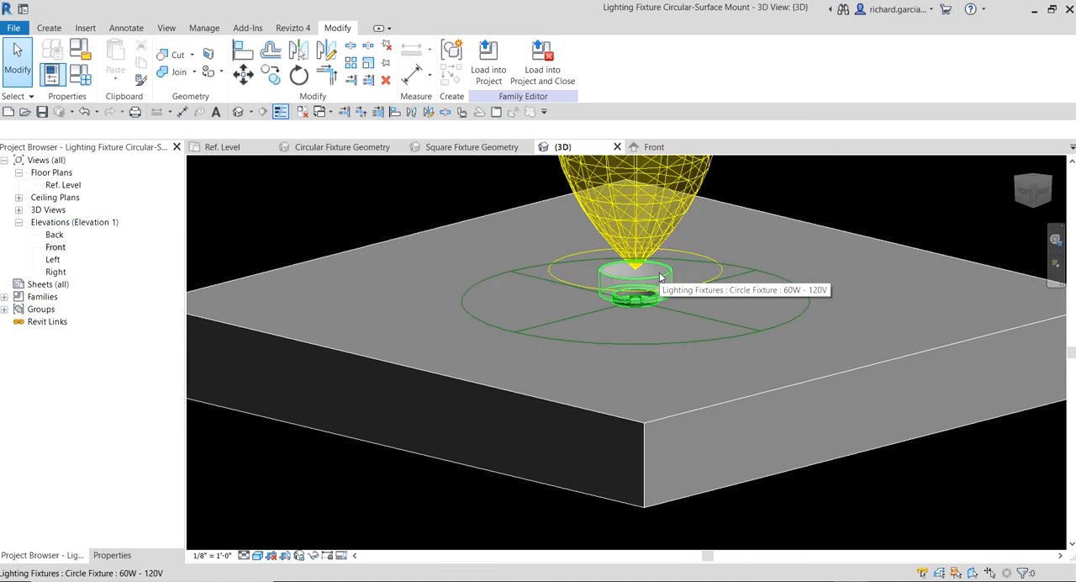
- Examine the nested circular fixture geometry in its own 3D view, and compare it with the assembled fixture and light source in the surface-mount family
left_click(340, 147)
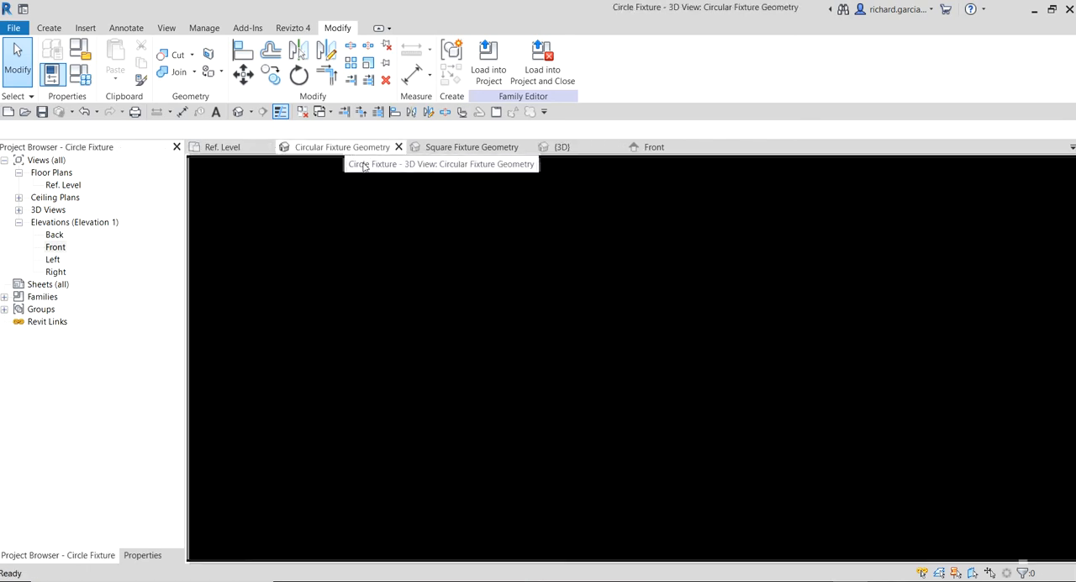
middle_click_drag(656, 363, 597, 372, "shift")
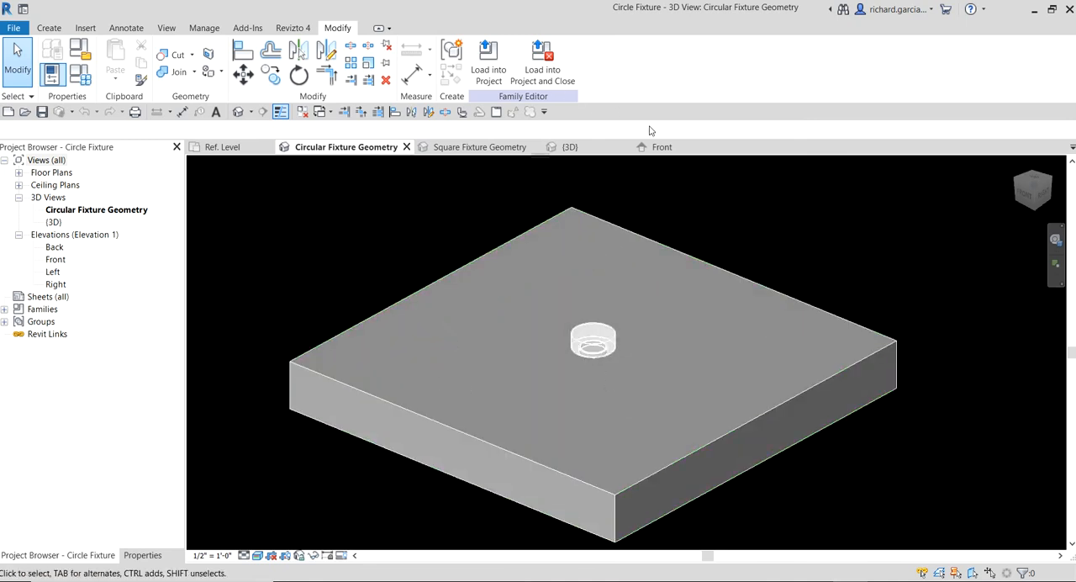
left_click(590, 147)
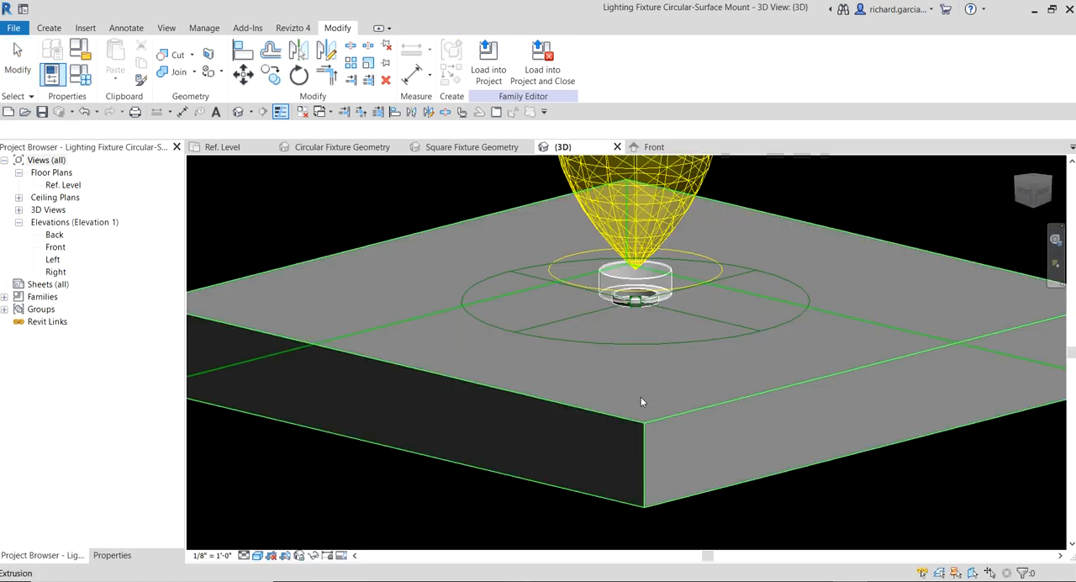
scroll(645, 332, "down", 3)
middle_click_drag(664, 303, 648, 385)
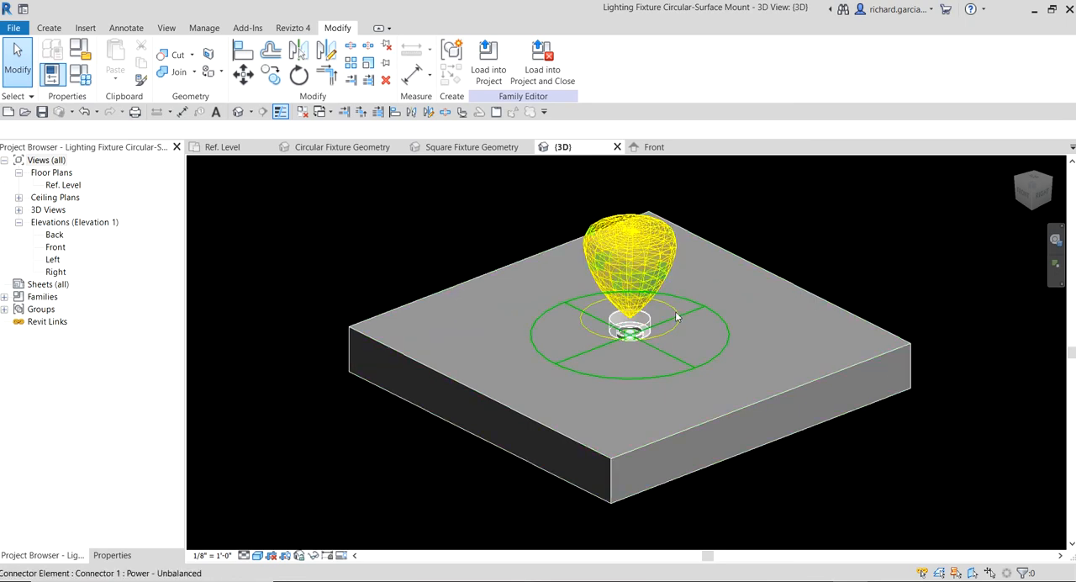
- Review the surface-mount family's type parameters without changing them, and inspect the circular fixture in the 3D view
left_click(80, 74)
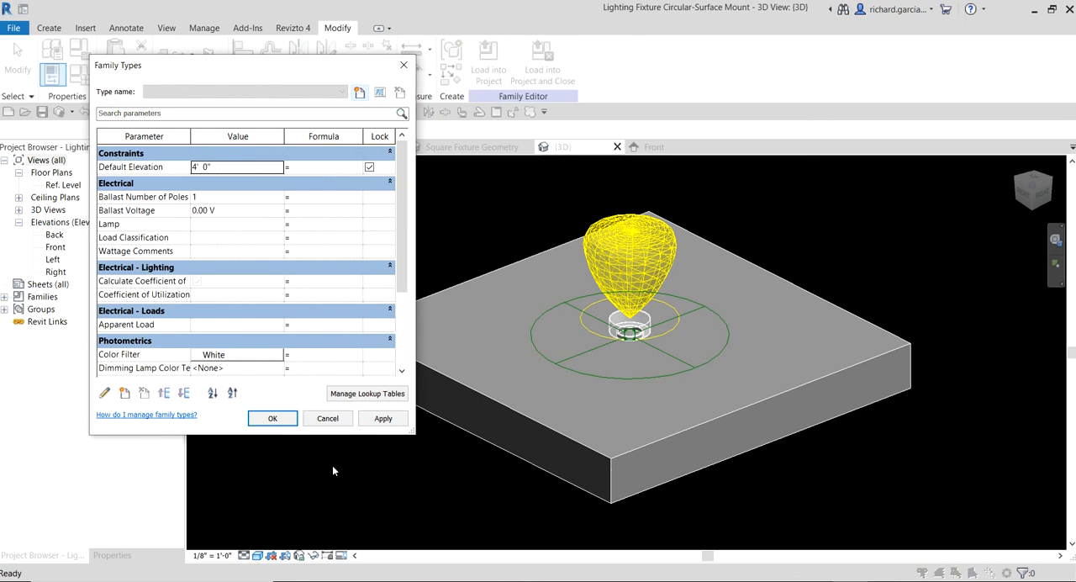
left_click(327, 421)
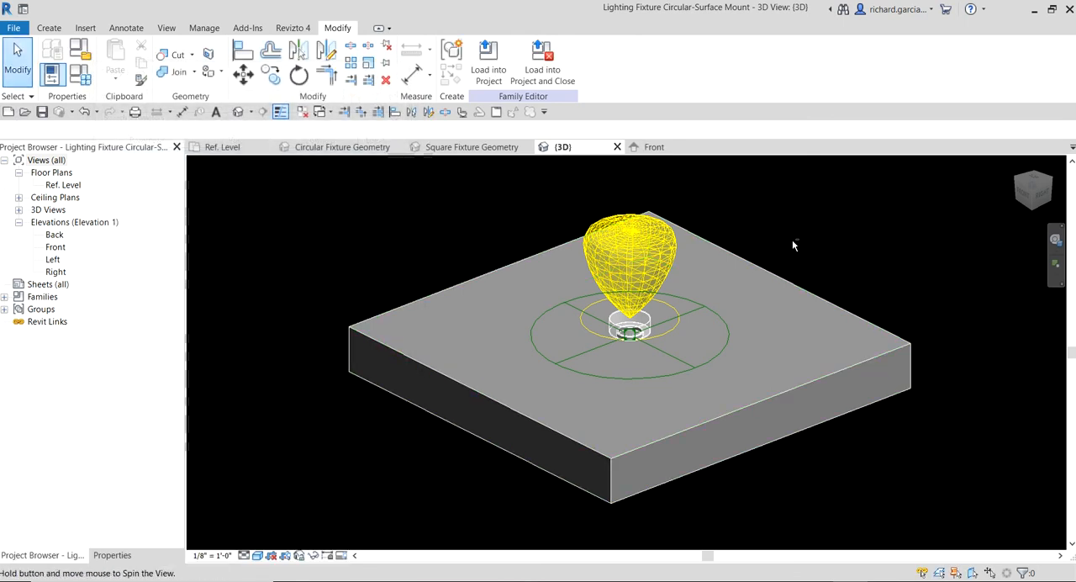
middle_click_drag(792, 240, 807, 263, "shift")
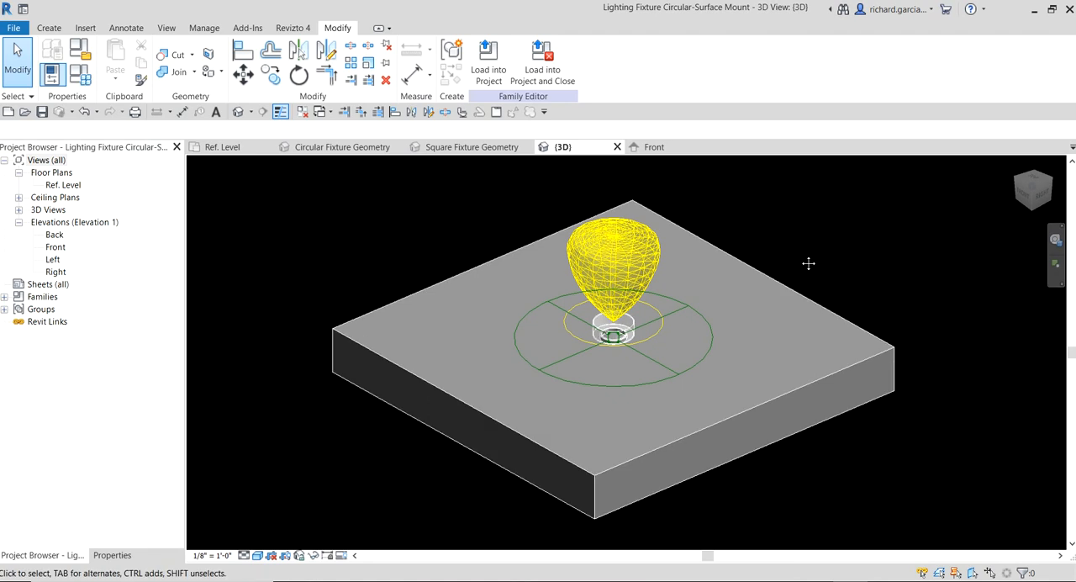